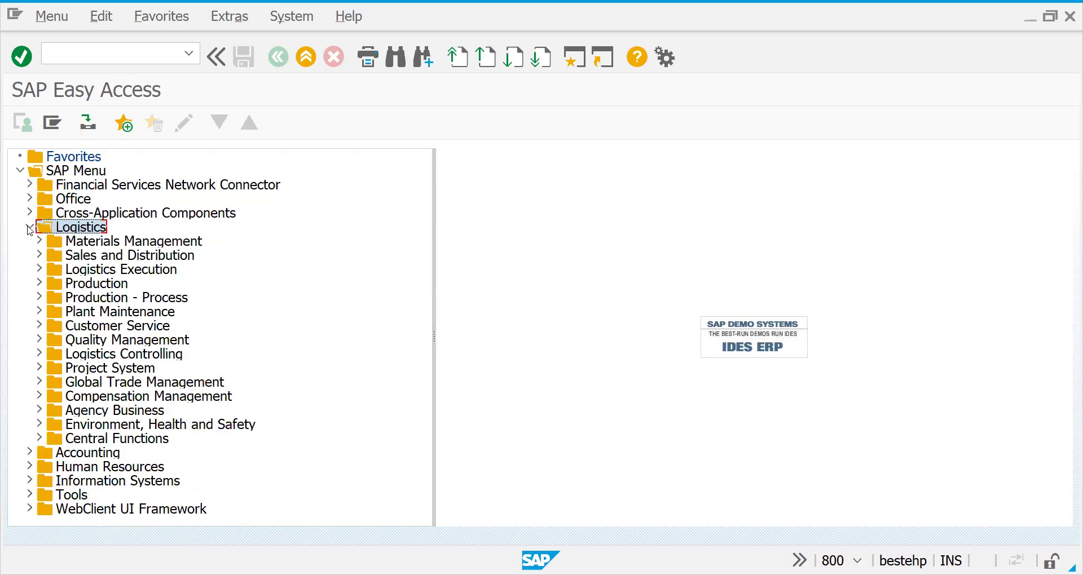
Expand Logistics, then Sales and Distribution and Master Data in the Easy Access menu.
left_click(30, 228)
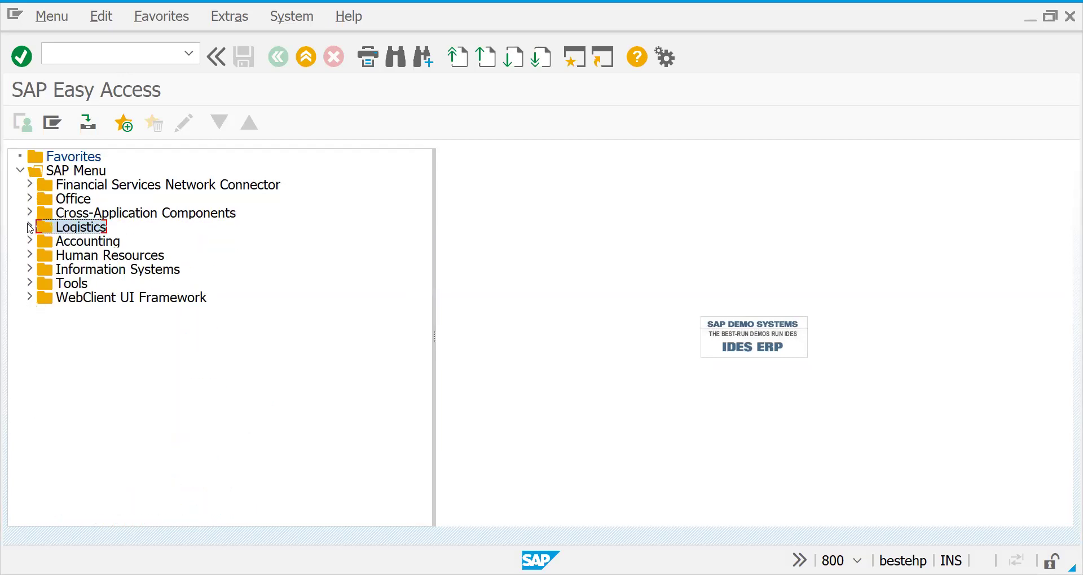
left_click(30, 229)
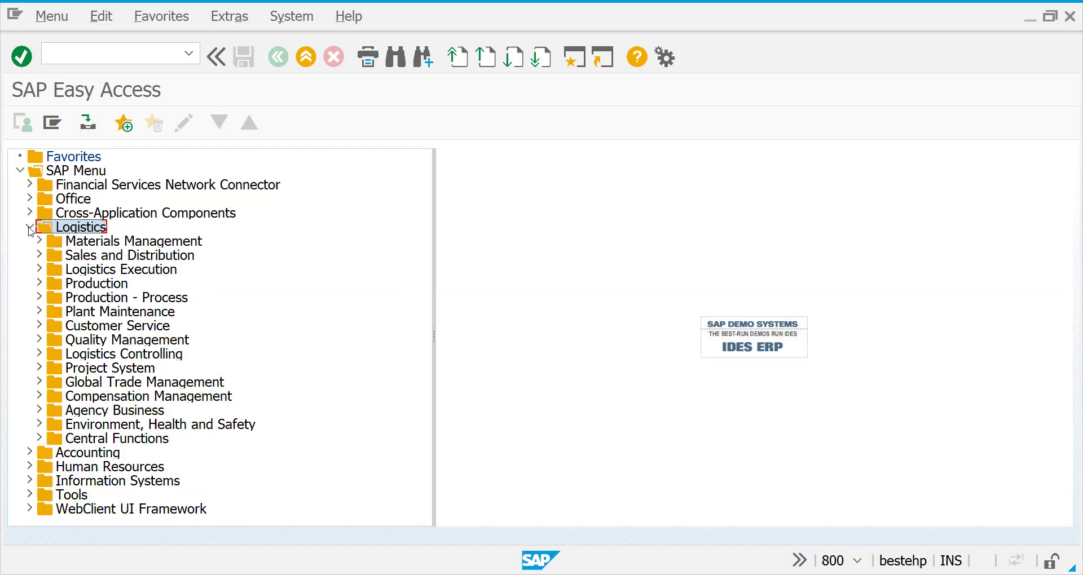
left_click(39, 255)
left_click(49, 269)
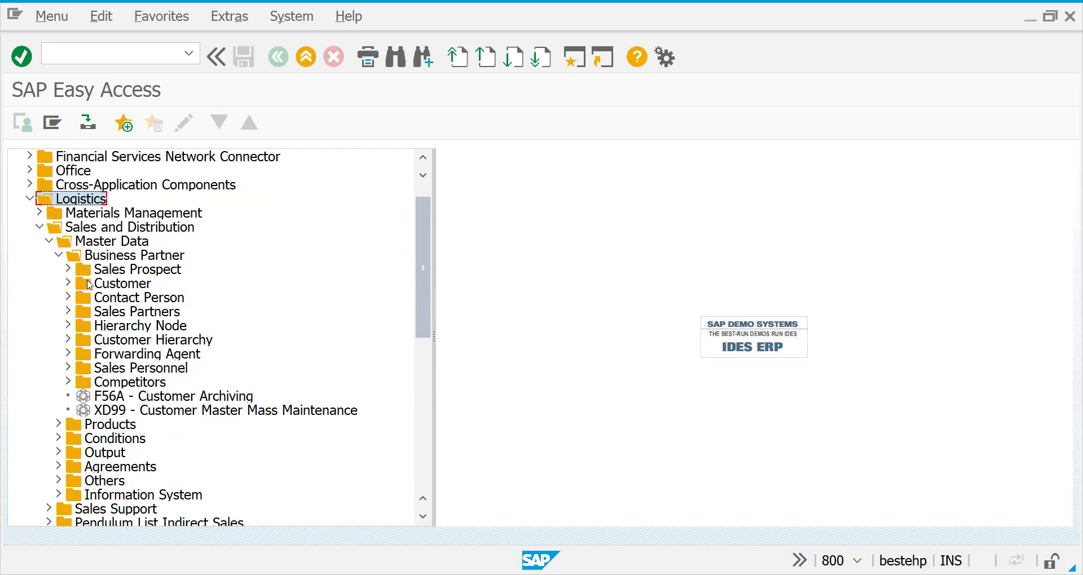
Expand Business Partner > Contact Person and highlight VAP1, VAP2 and VAP3 in turn.
left_click(67, 288)
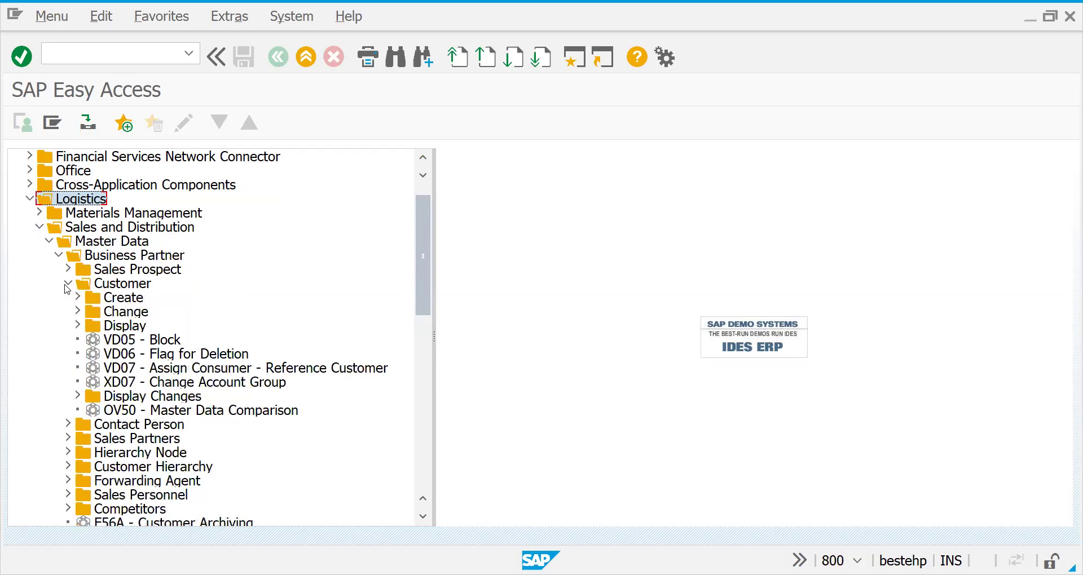
left_click(67, 287)
left_click(67, 299)
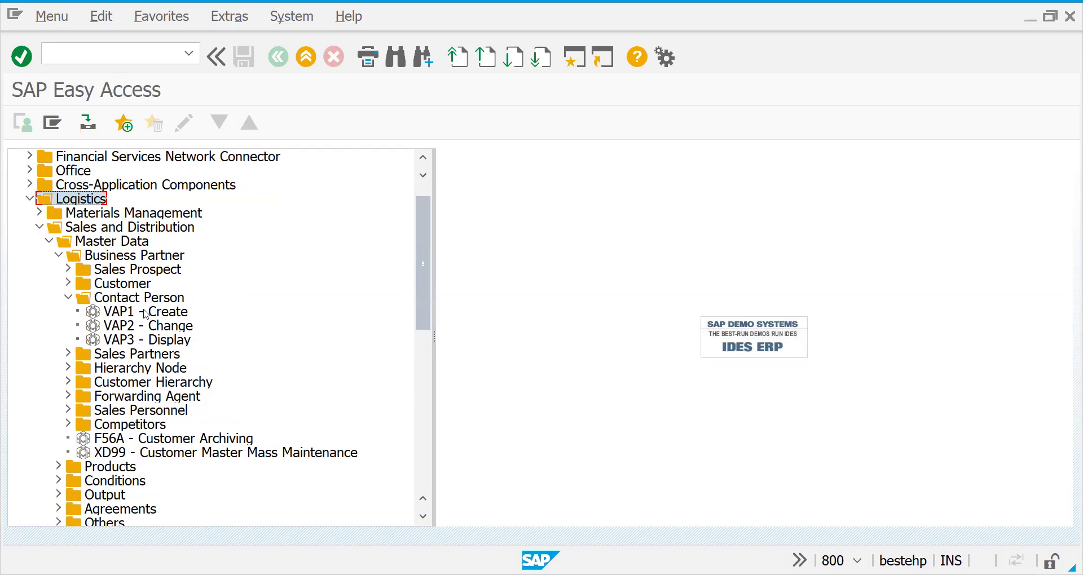
left_click(125, 314)
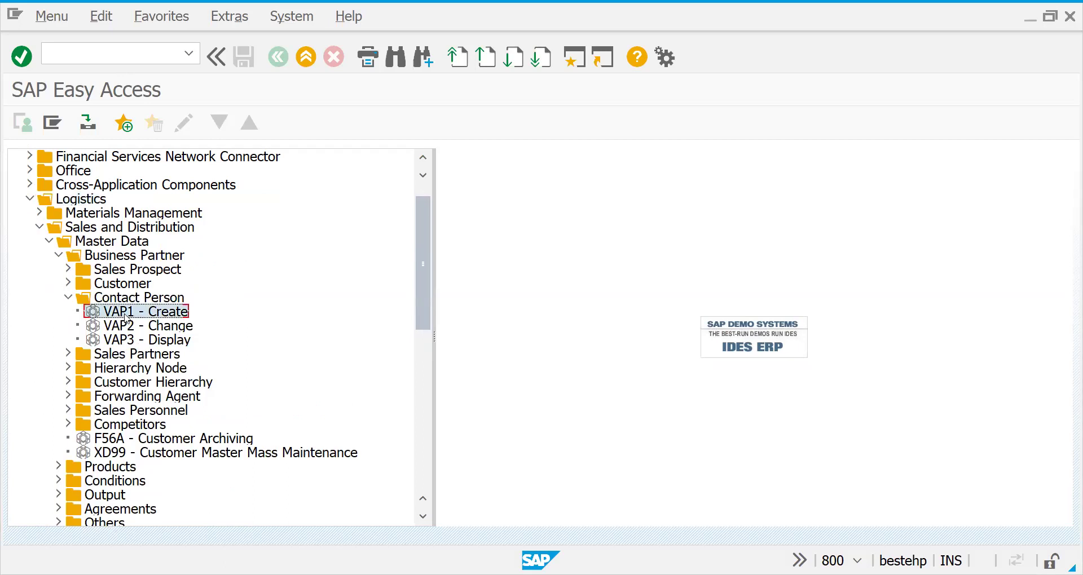
left_click(126, 328)
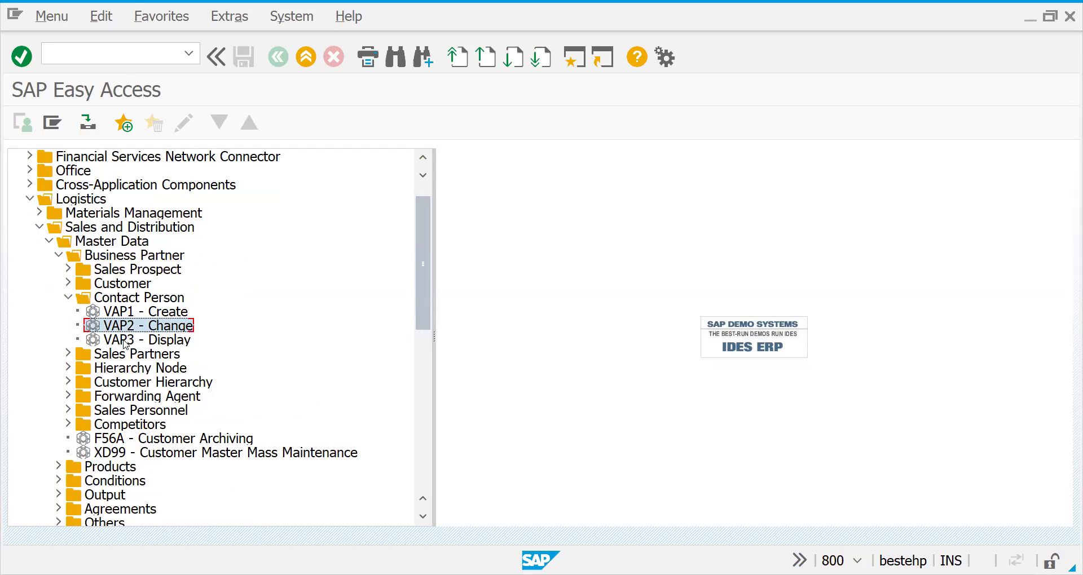
left_click(125, 341)
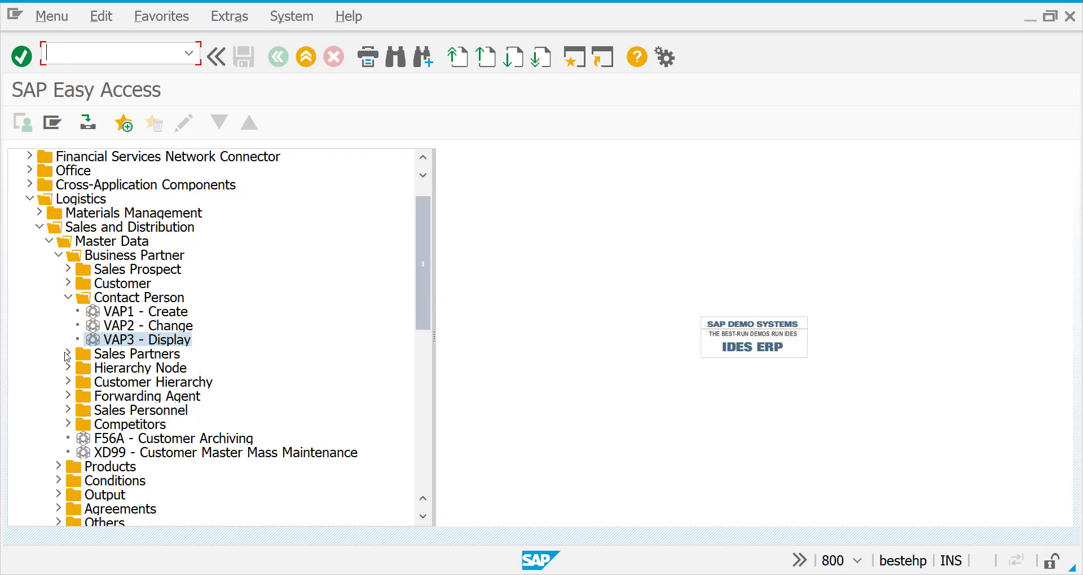
Look over the VAP1 Create, VAP2 Change and VAP3 Display contact person transactions.
left_click(112, 327)
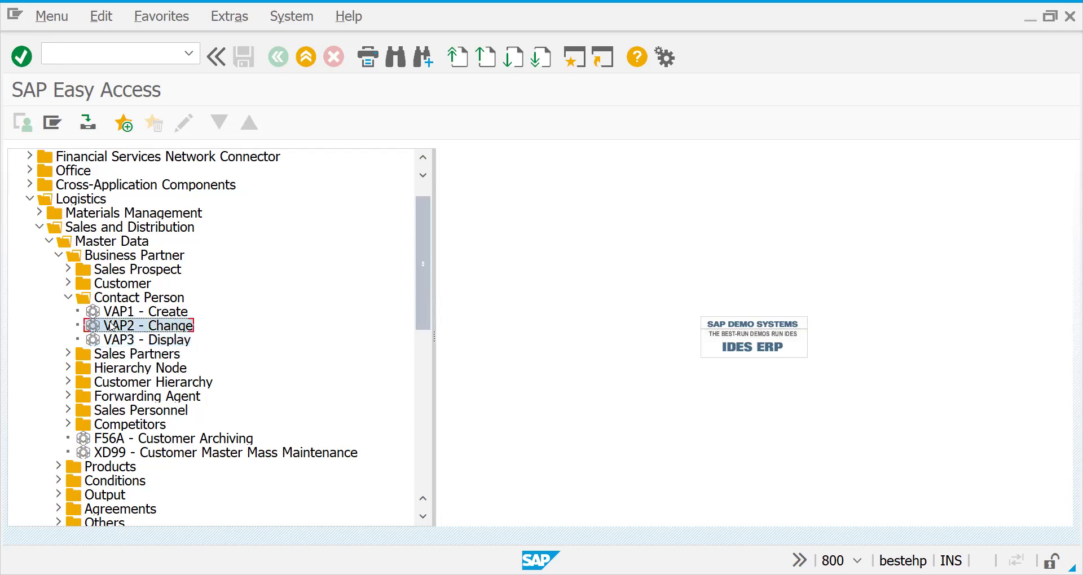
left_click(115, 312)
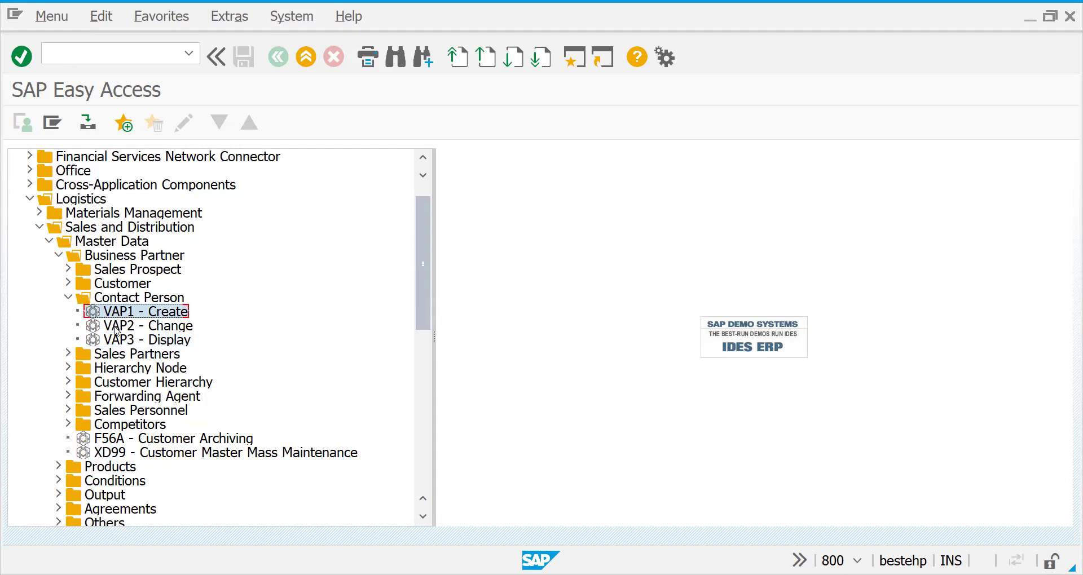
left_click(117, 327)
left_click(116, 340)
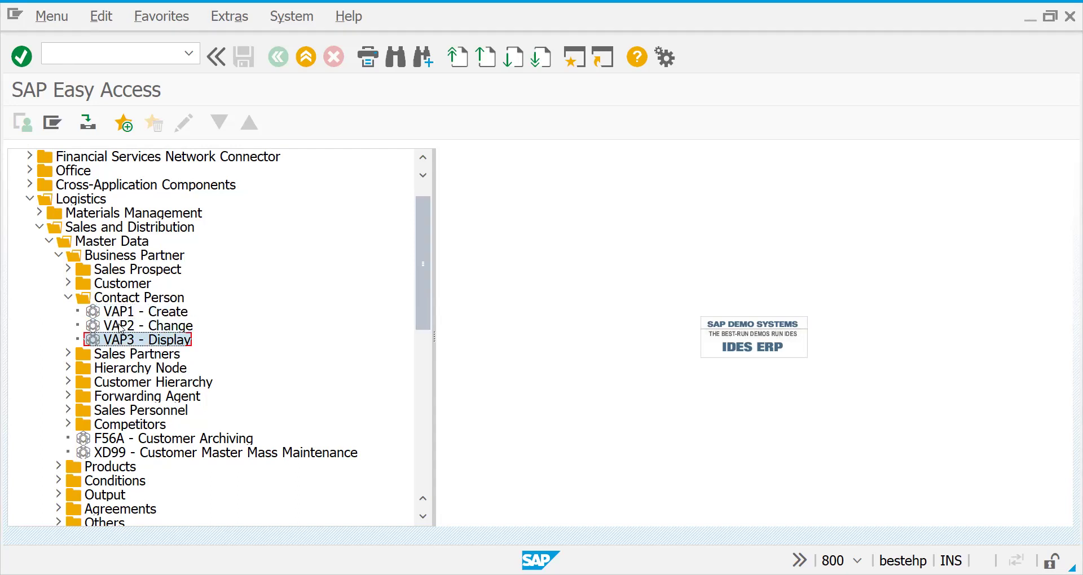
Start the Customer Change transaction with /NXD02.
left_click(88, 58)
type("/NXD")
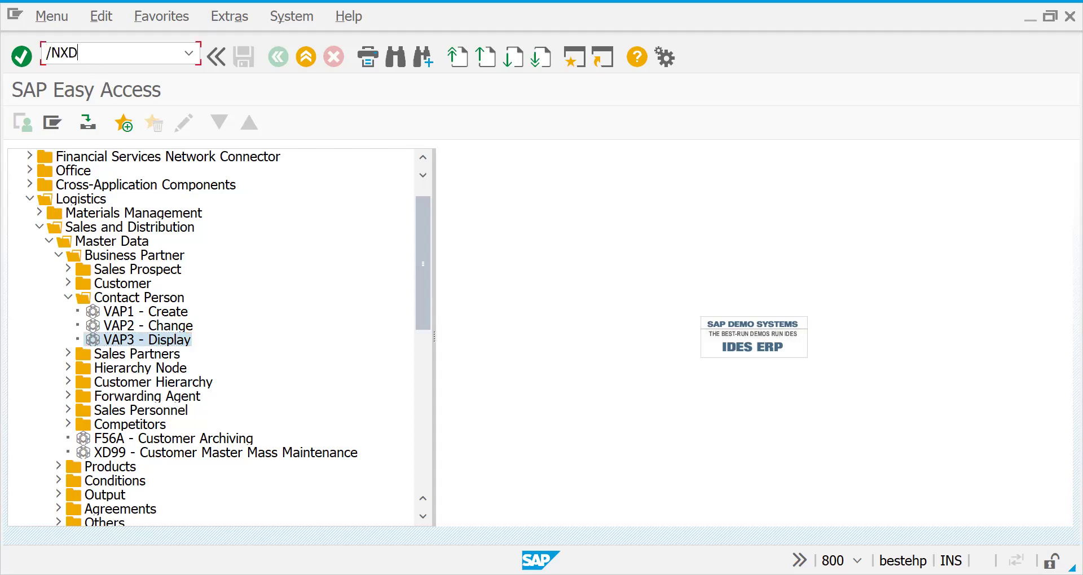
type("02")
key("Return")
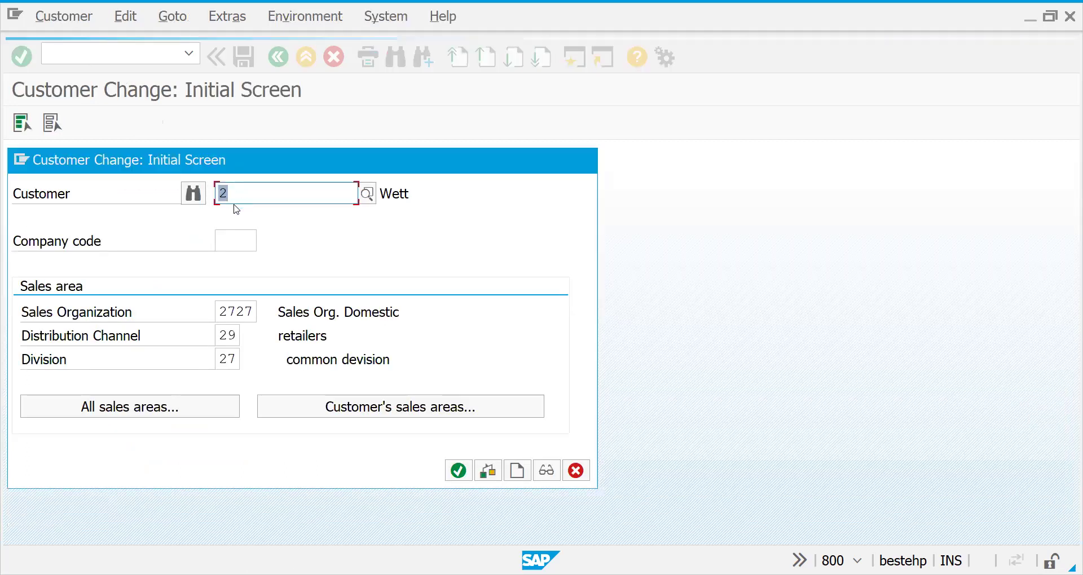
Pick the first recently used customer, enter company code 2727, and go to General Data.
key("BackSpace")
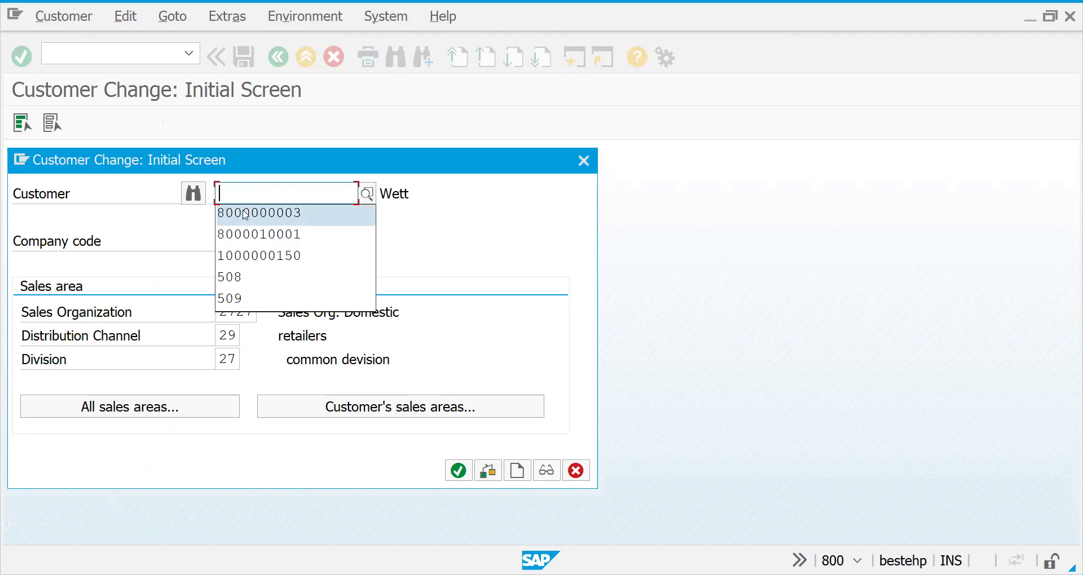
left_click(245, 214)
left_click(231, 240)
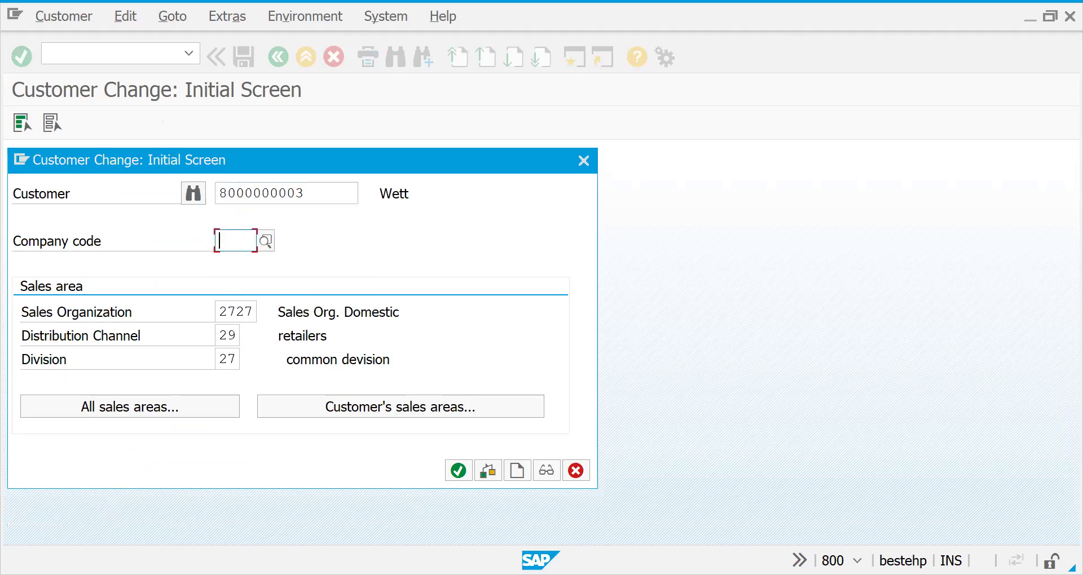
type("2727")
key("Return")
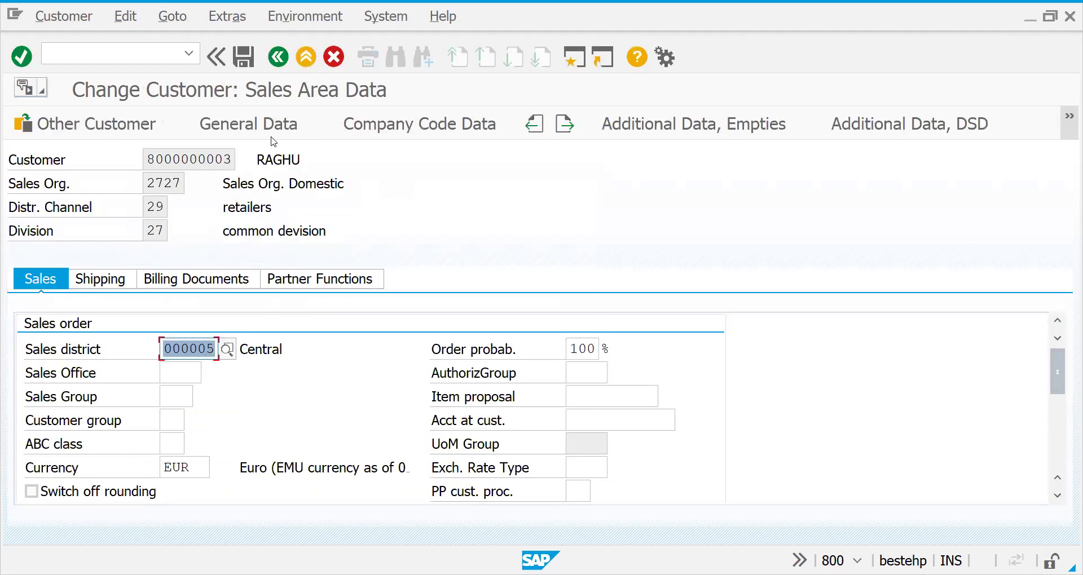
left_click(268, 130)
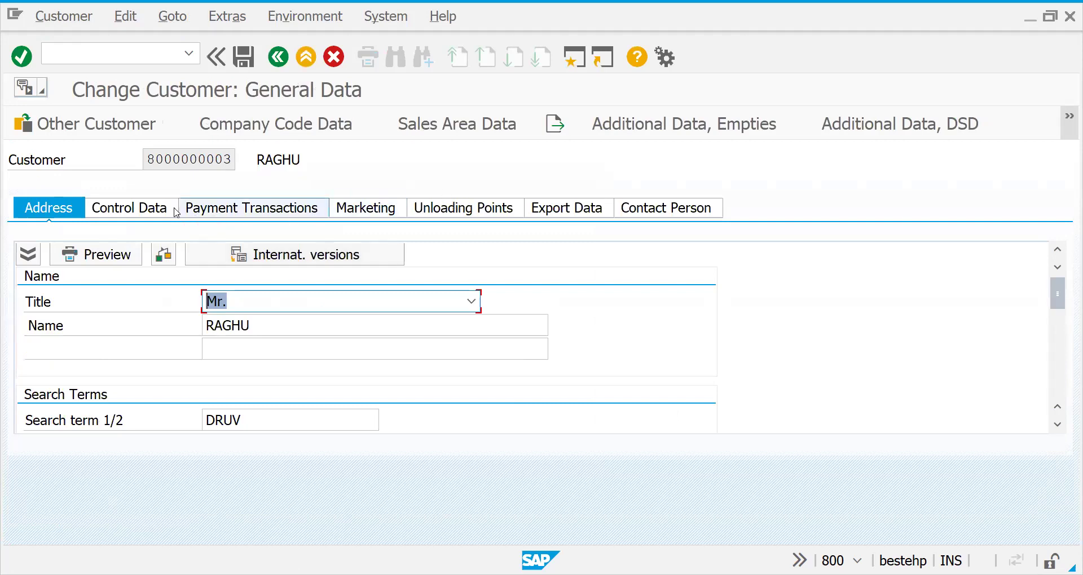
Check the contact's department 0005 Administration and function 04 Personnel manager, then enter /NSPRO.
left_click(693, 214)
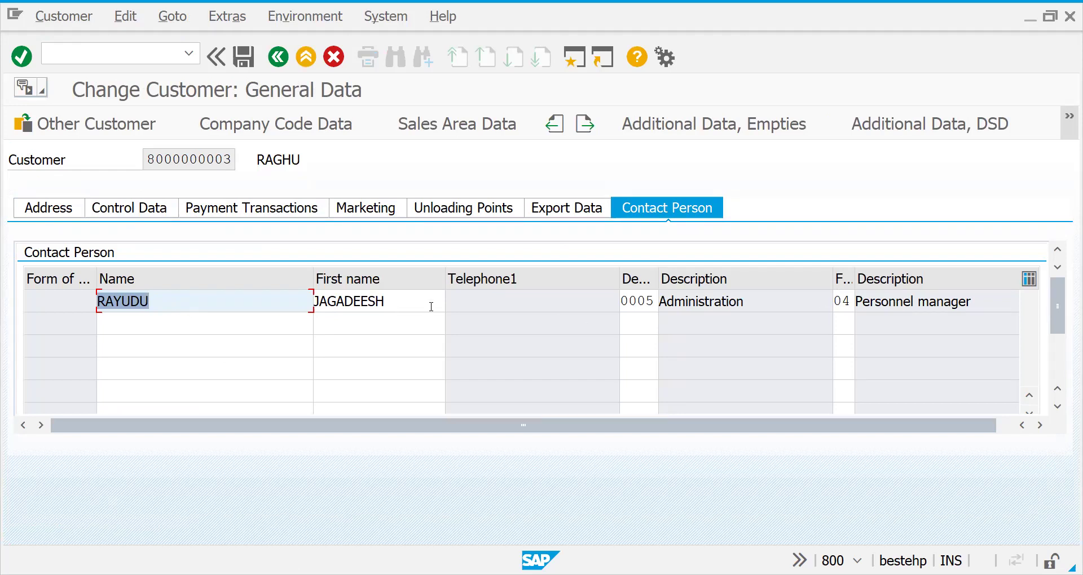
left_click(631, 301)
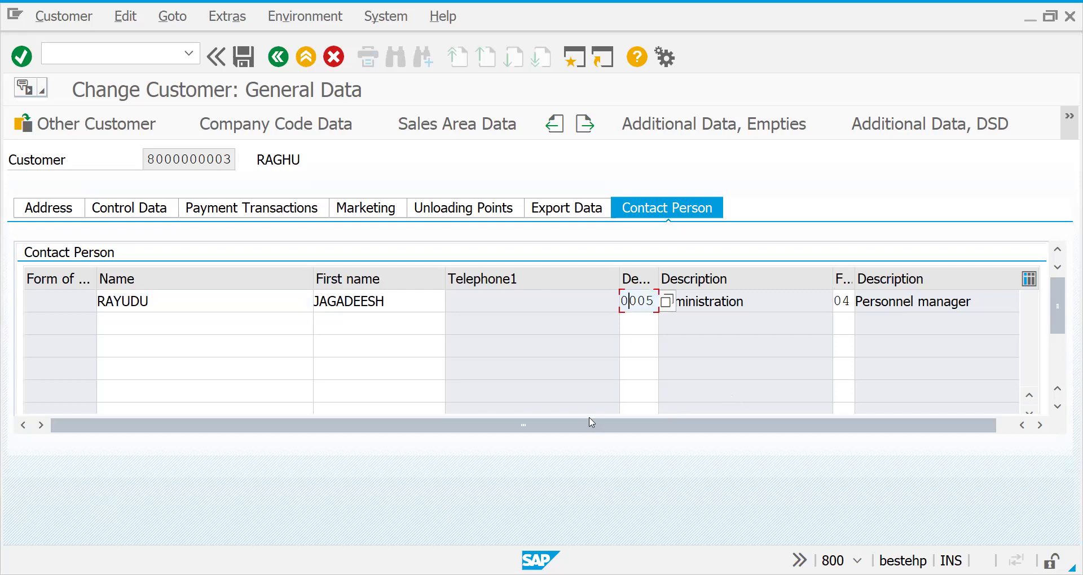
left_click_drag(534, 421, 643, 421)
left_click_drag(451, 446, 435, 446)
left_click(141, 304)
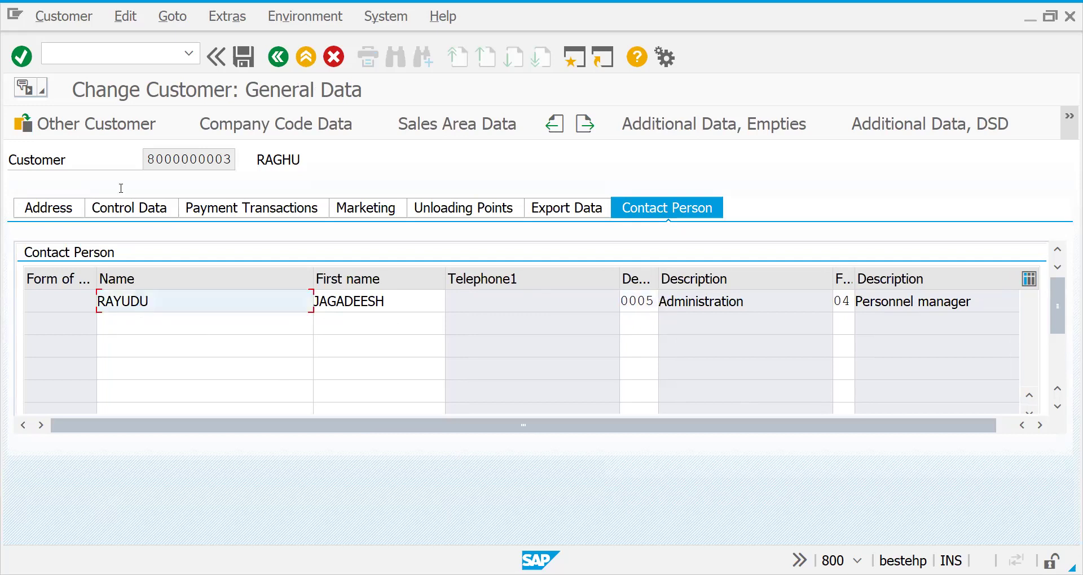
left_click(116, 53)
type("/N")
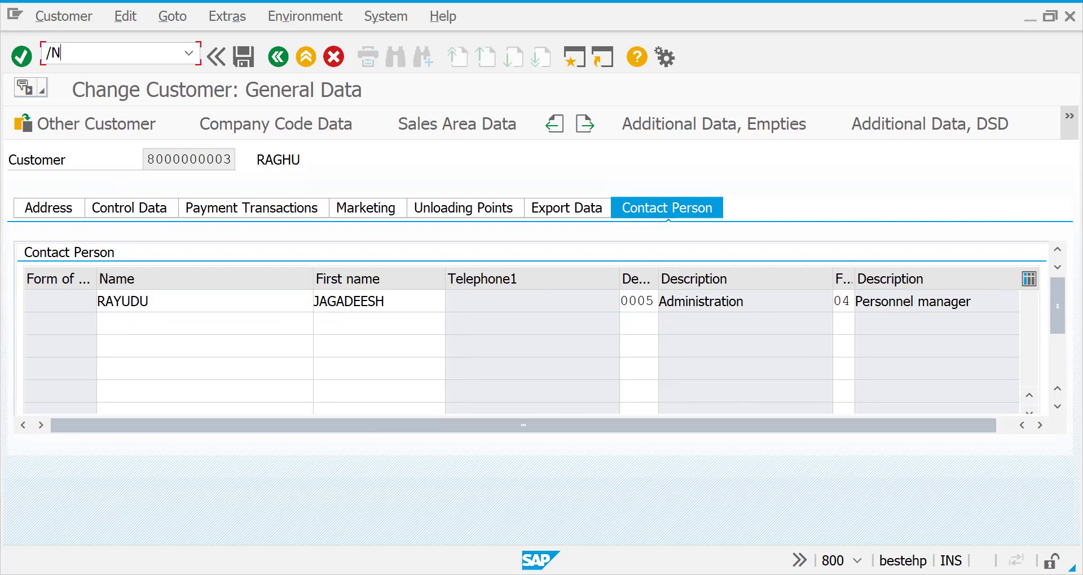
type("SPRO")
Open the SAP Reference IMG and expand Sales and Distribution.
key("Return")
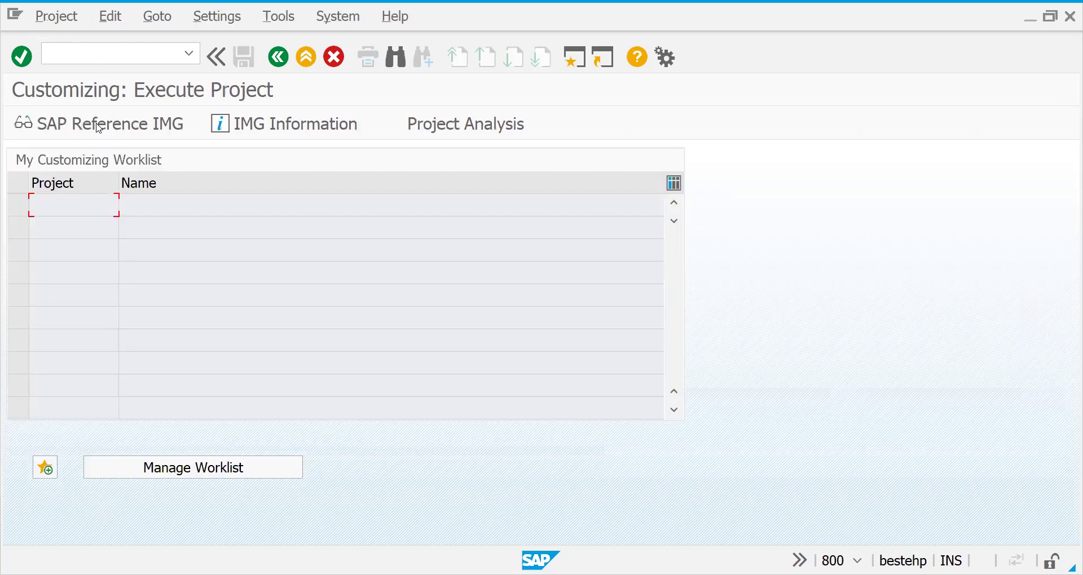
left_click(99, 128)
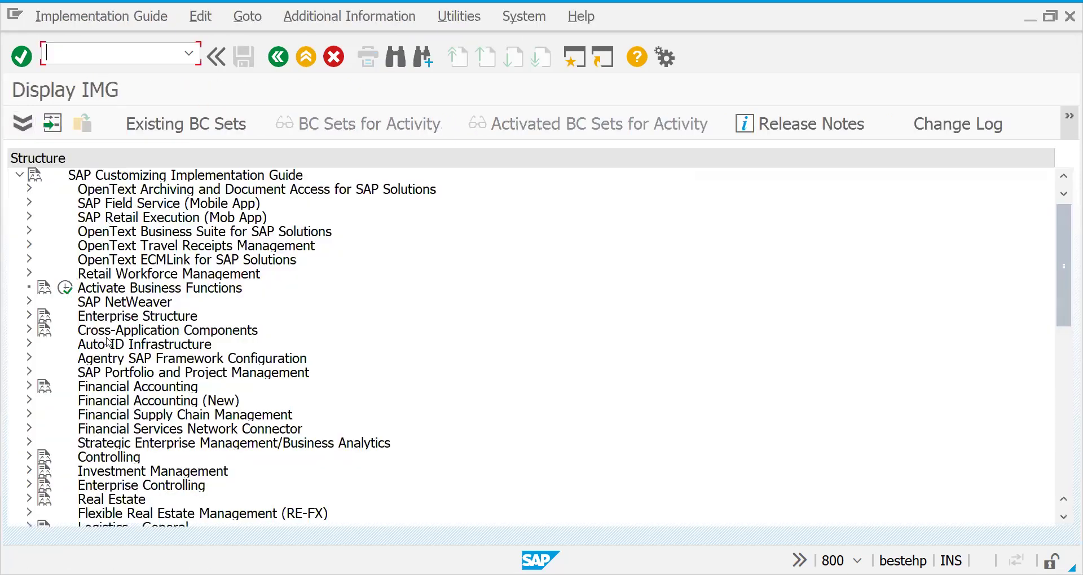
key("Tab")
key("Down")
key("Down")
key("Down")
key("Down")
key("Down")
key("Down")
key("Down")
key("Down")
key("Down")
key("Down")
key("Down")
key("Down")
key("Down")
key("Down")
key("Down")
key("Down")
key("Down")
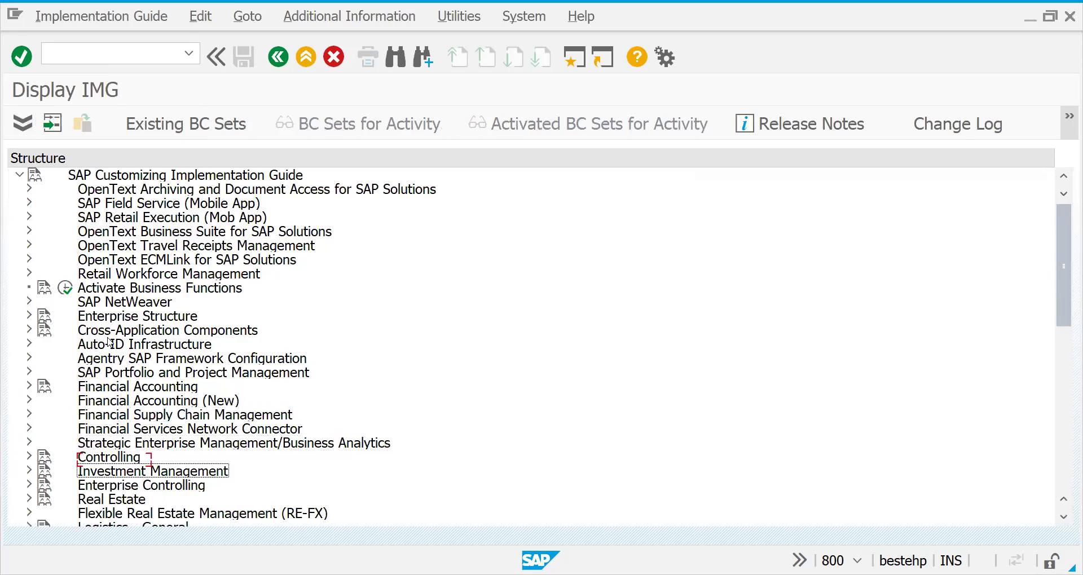
key("Up")
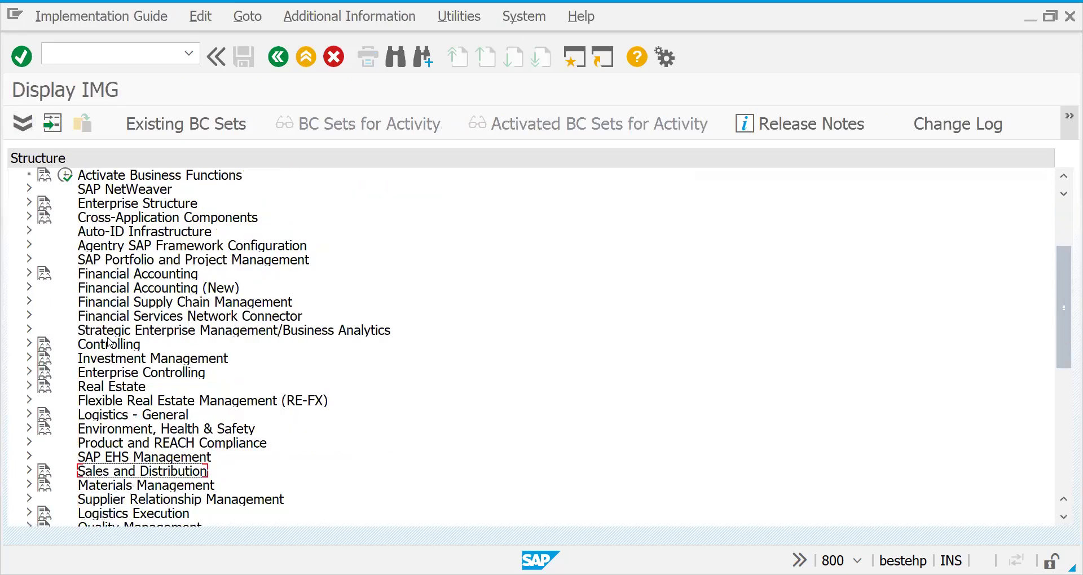
key("Up")
key("Up")
key("Right")
Expand Master Data > Business Partners > Contact Person and run Define Standard Departments.
key("Down")
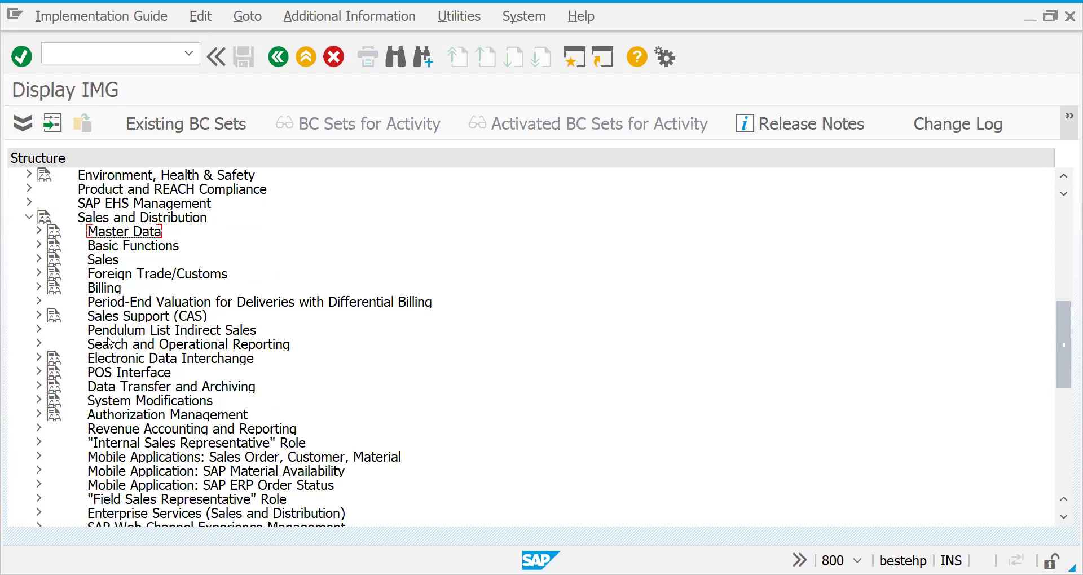
key("Down")
key("Up")
key("Right")
key("Down")
key("Down")
key("Down")
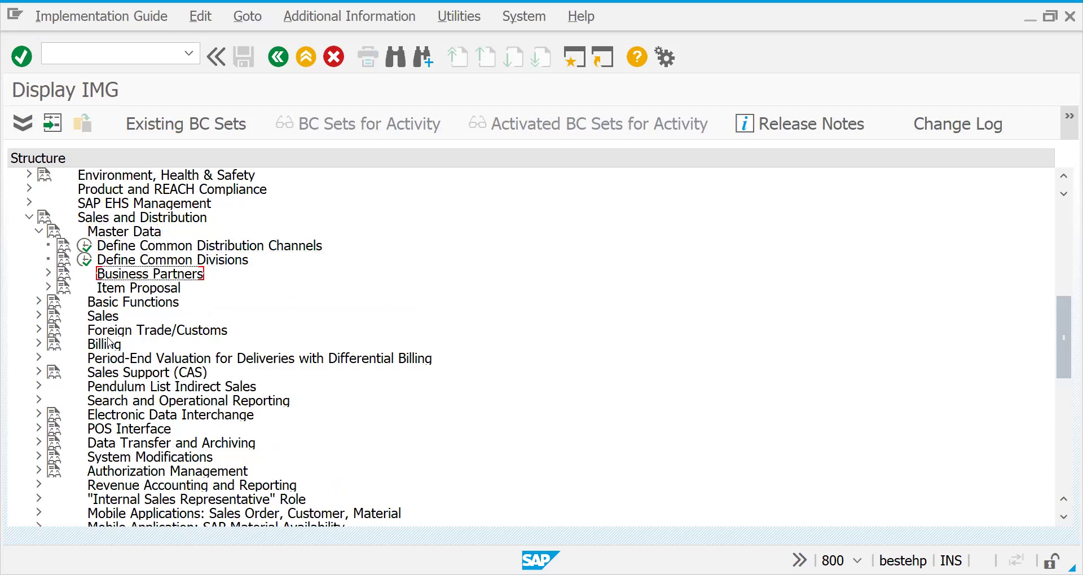
key("Right")
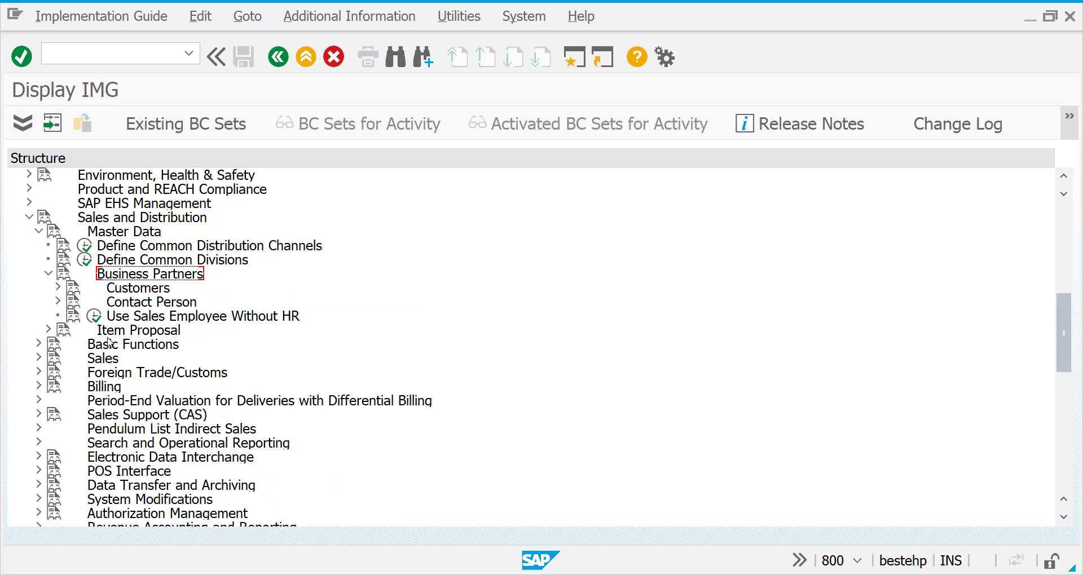
key("Down")
key("Down")
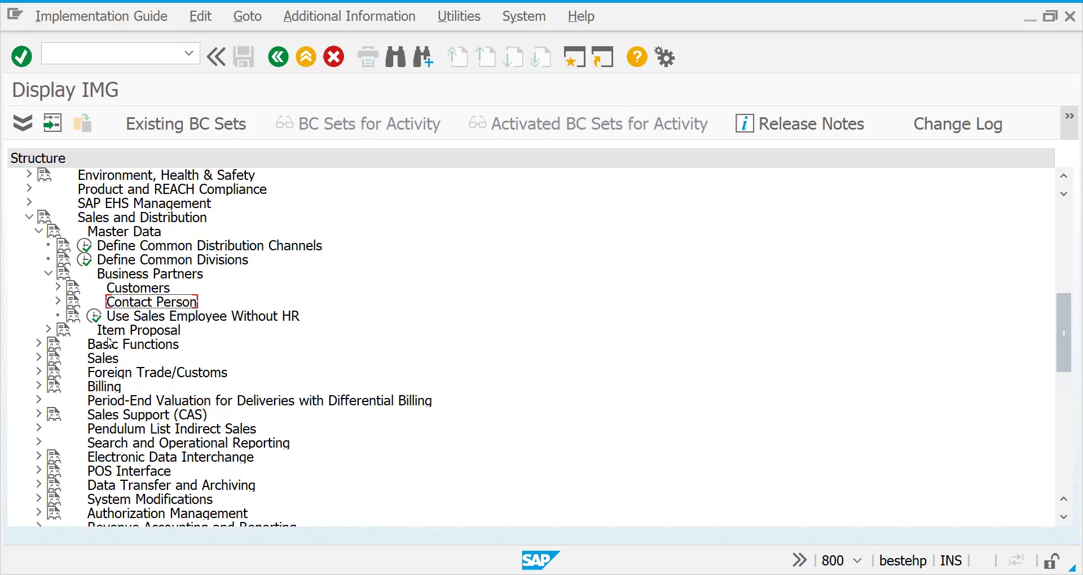
key("Up")
key("Down")
key("Right")
key("Down")
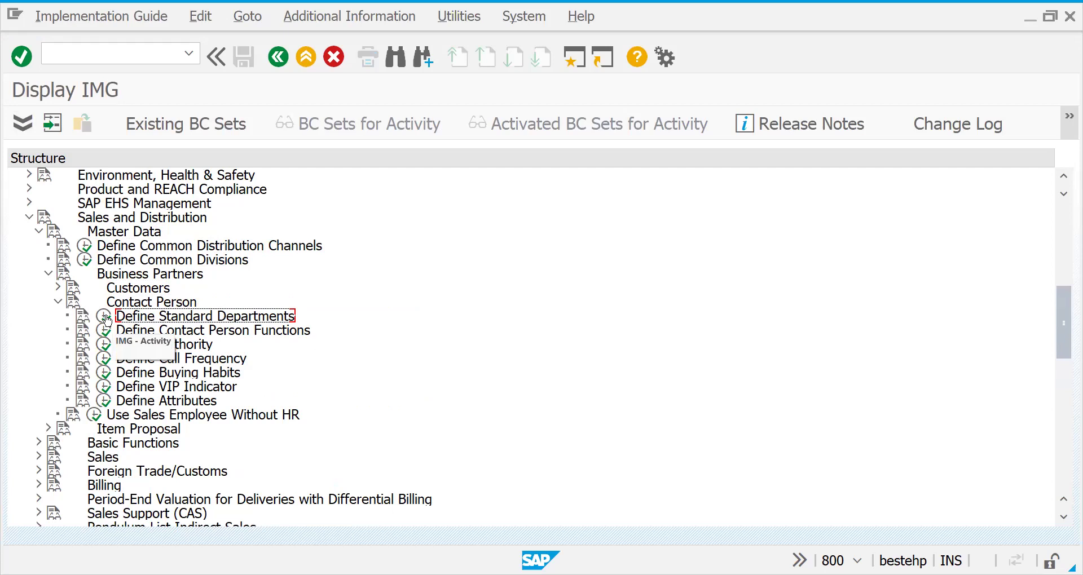
left_click(106, 318)
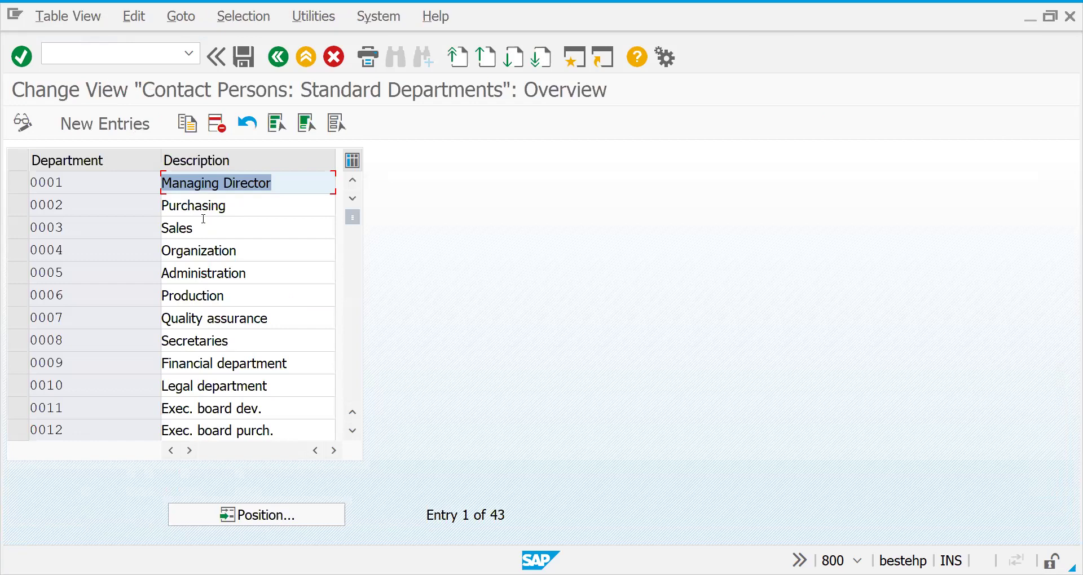
Review the first departments, such as Administration and Secretaries, then page to 0013–0024, including Engineering/design and code 0020.
left_click(200, 269)
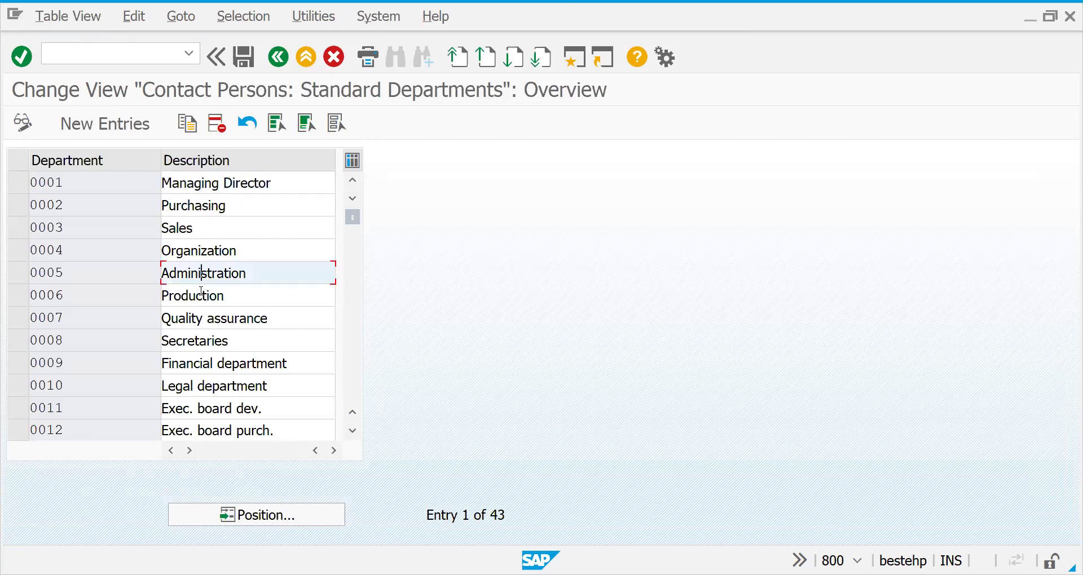
left_click(201, 317)
left_click(202, 340)
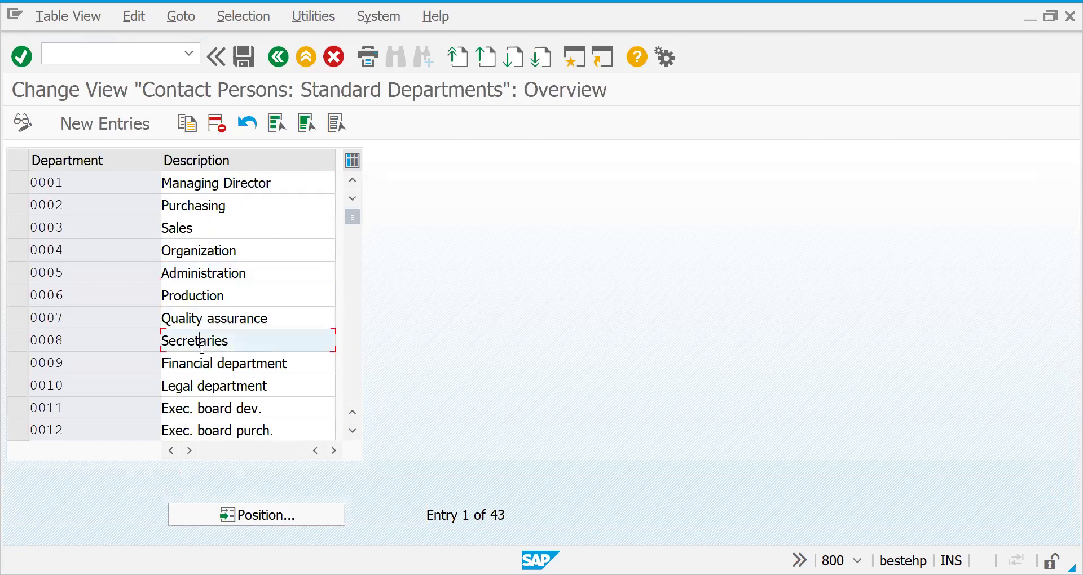
left_click(350, 386)
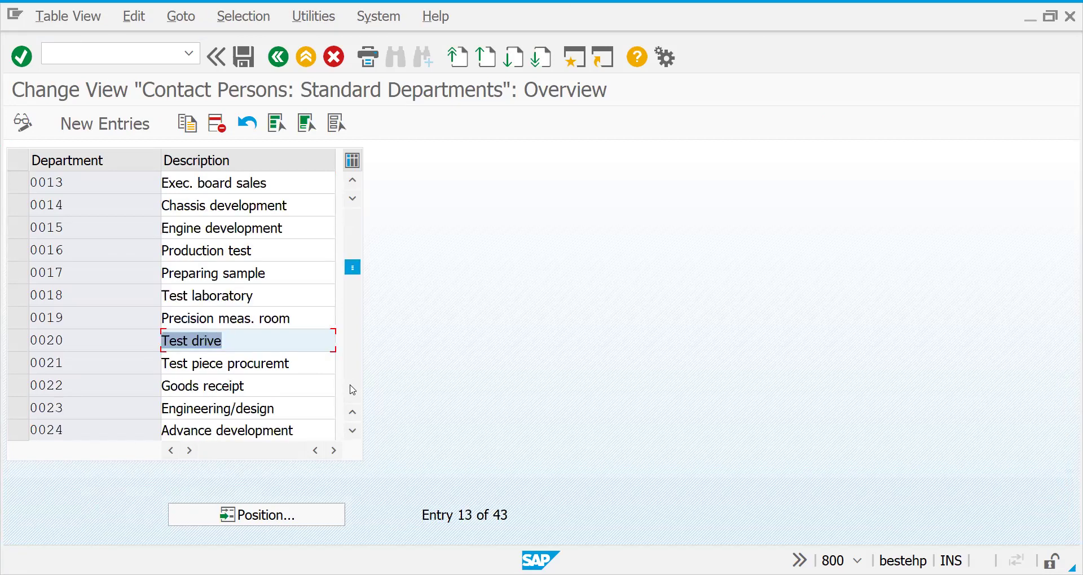
left_click(273, 386)
left_click(267, 408)
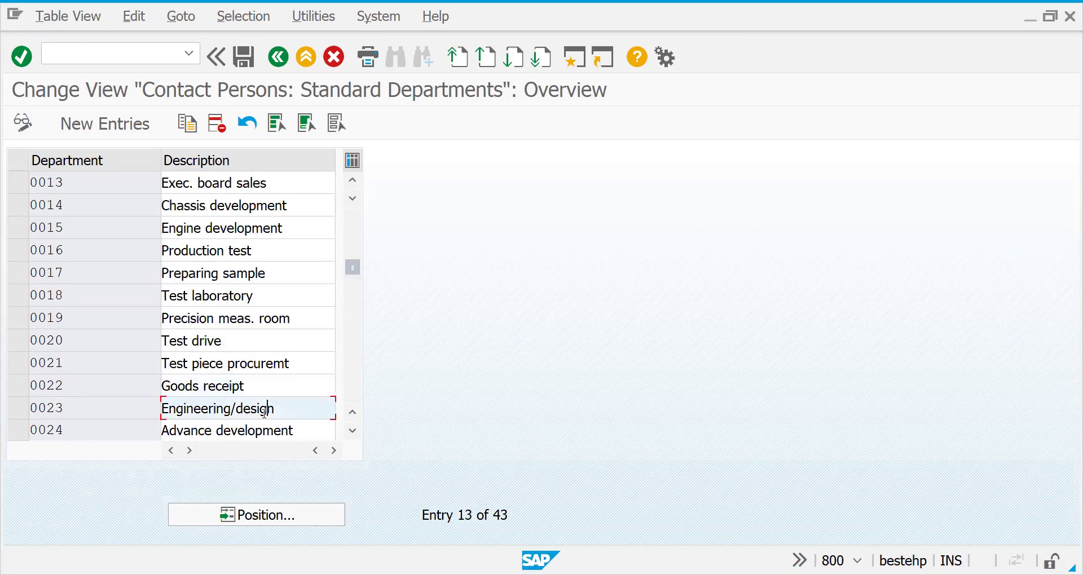
left_click(227, 341)
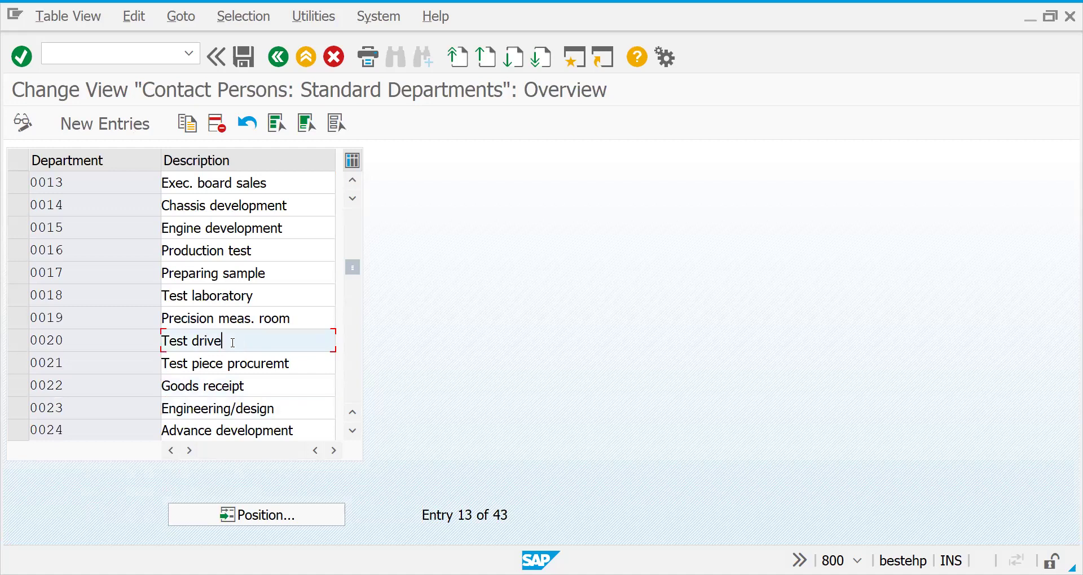
left_click_drag(227, 342, 38, 342)
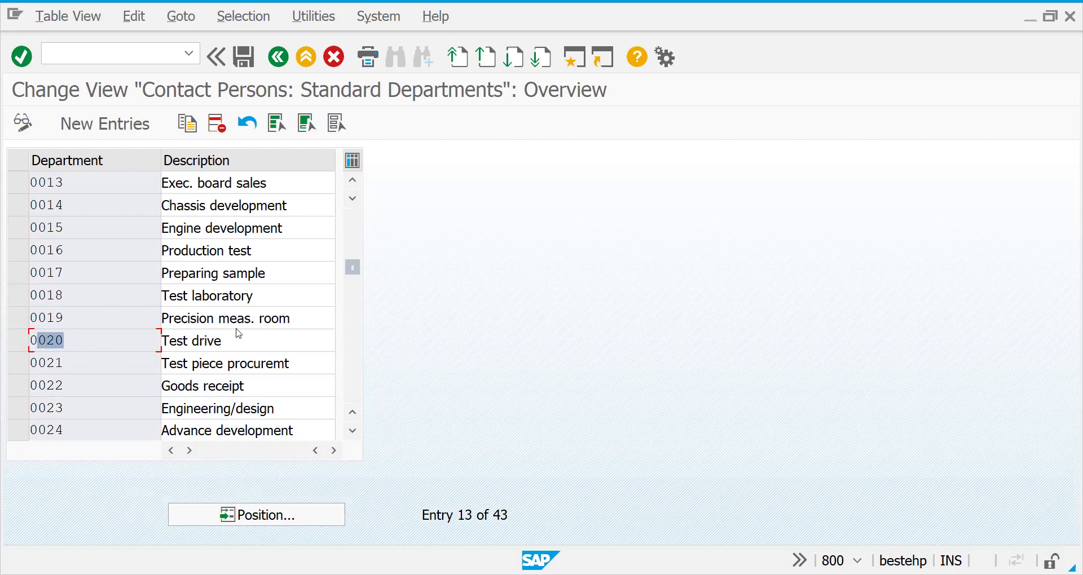
left_click(74, 338)
double_click(47, 339)
Page through departments 0025 to R008, then jump back to the first page.
left_click(357, 389)
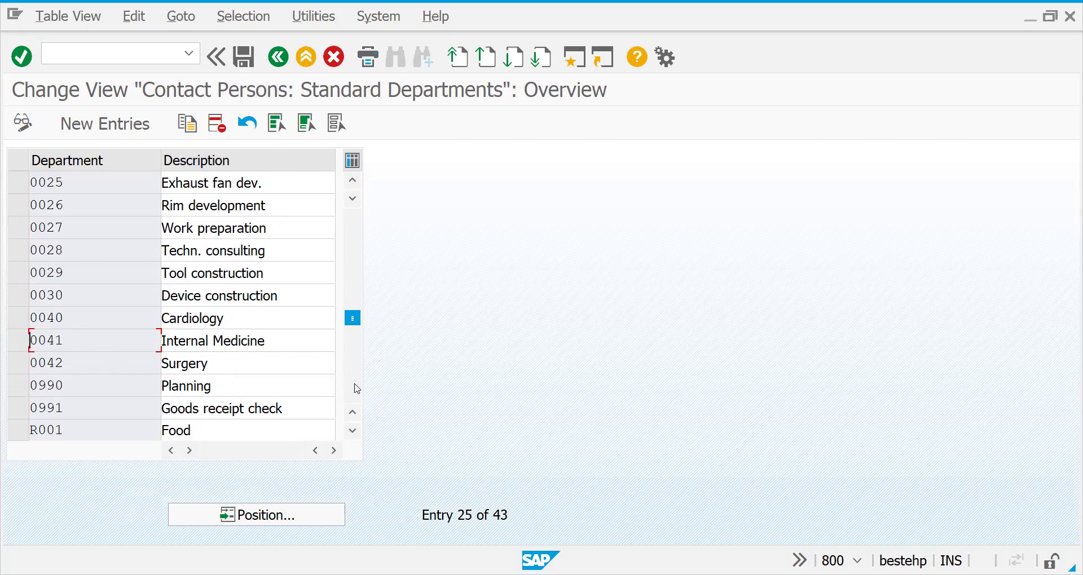
left_click(234, 370)
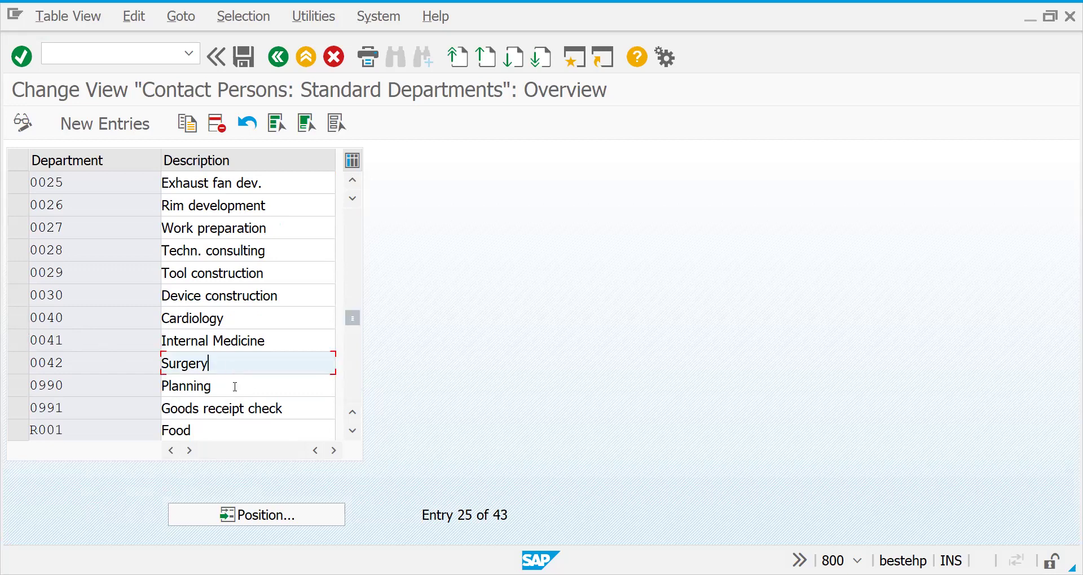
left_click(232, 387)
left_click(354, 399)
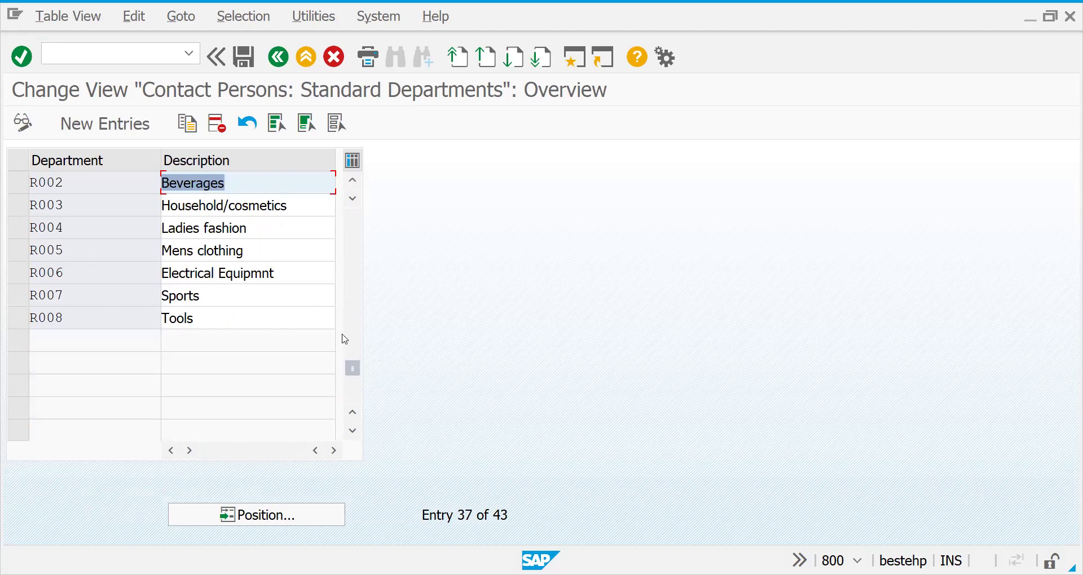
left_click_drag(353, 374, 349, 190)
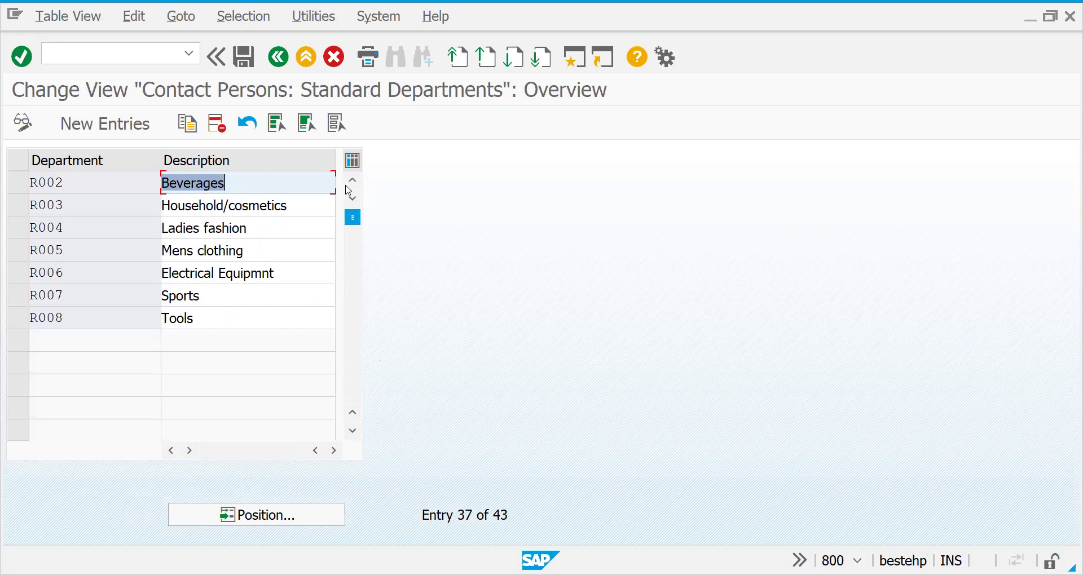
key("ctrl+Page_Up")
Add new departments D001 'MANAGER - SALES' and D002 'FI MANAGER'.
left_click(89, 125)
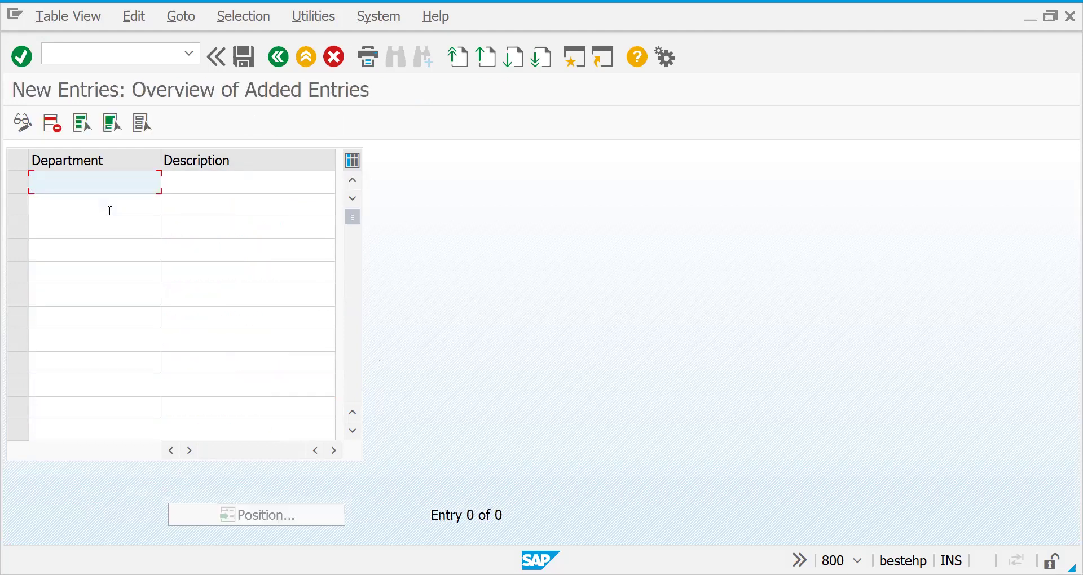
type("D001")
key("Tab")
type("MANAGER")
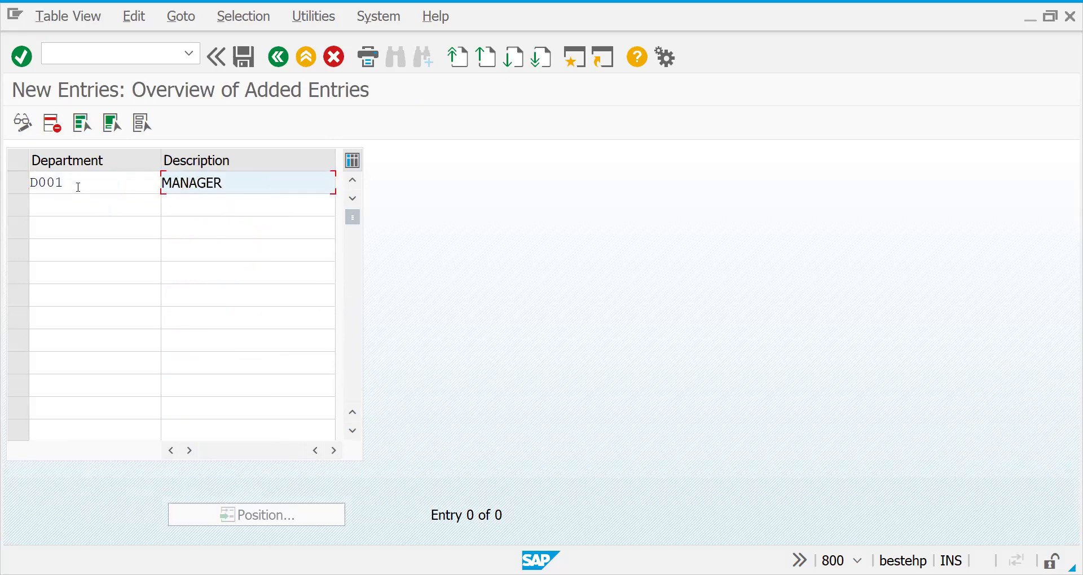
left_click(85, 204)
type("D002")
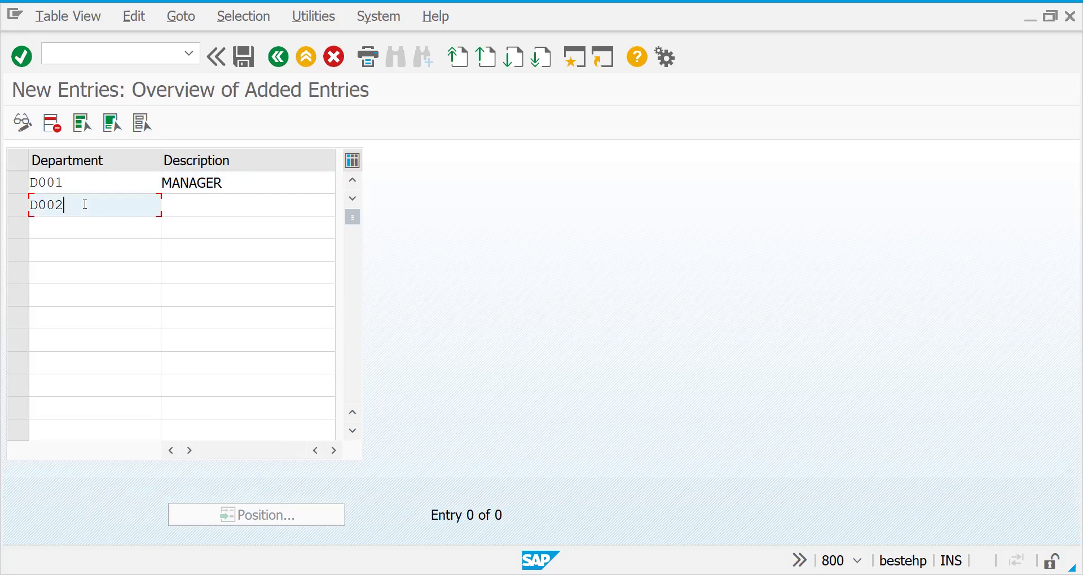
key("Tab")
type("F")
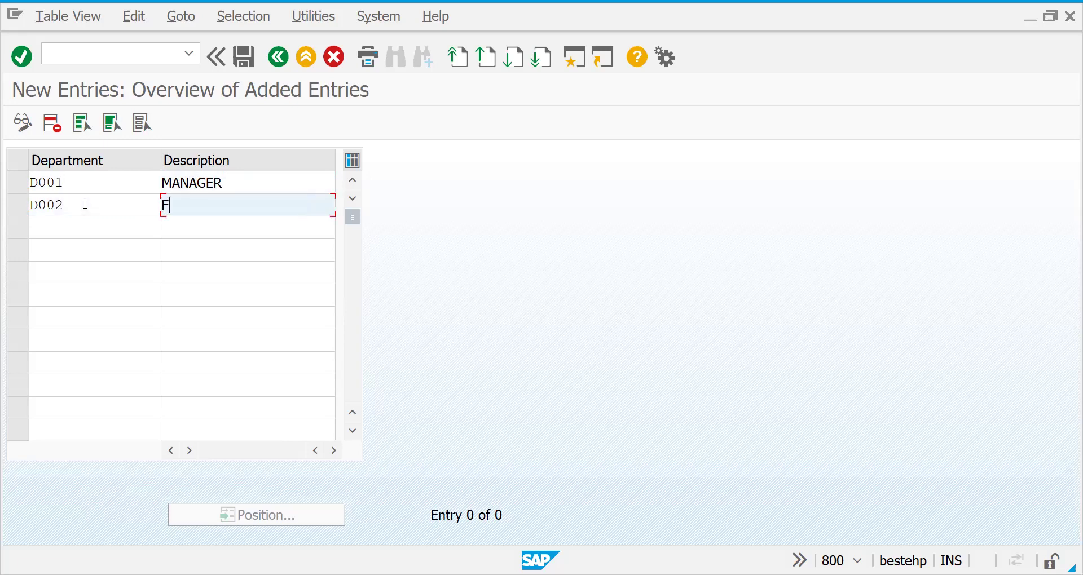
type("I MANAGER")
left_click(226, 182)
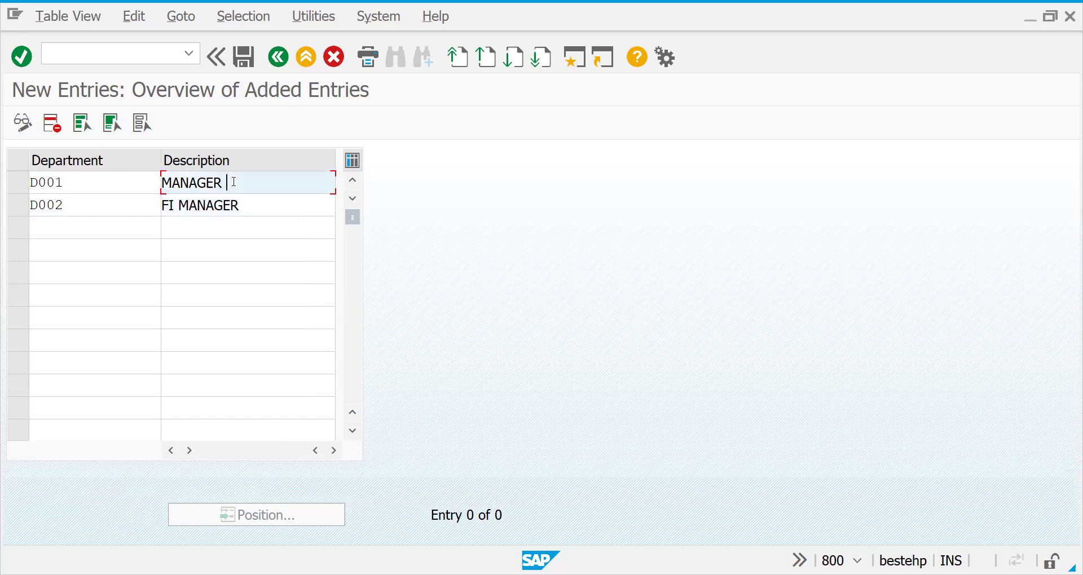
type("-ISALES")
key("Return")
Save the new departments to the customizing request and return to the departments list.
left_click(244, 57)
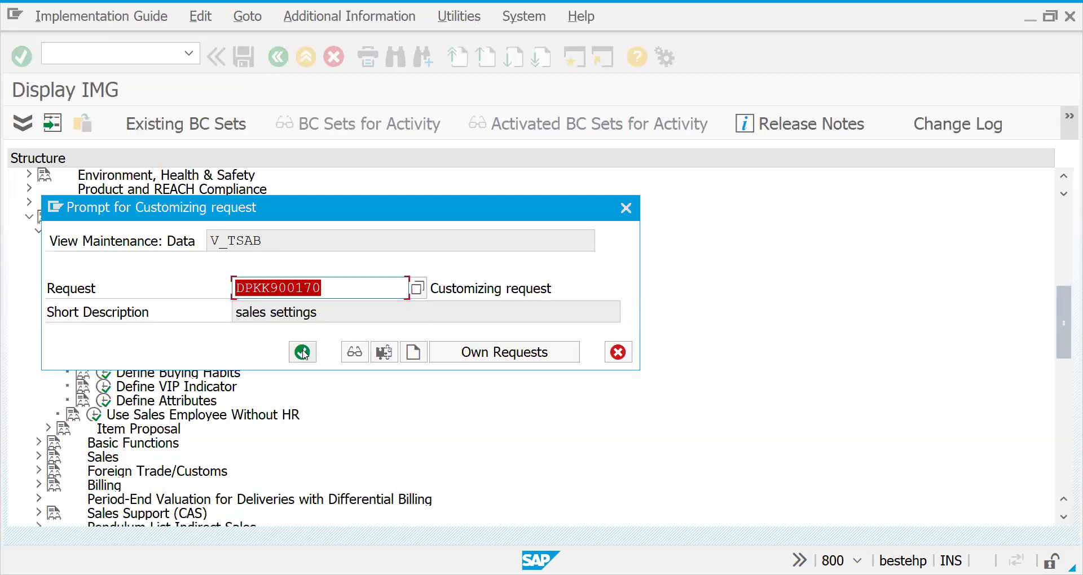
left_click(235, 281)
key("Return")
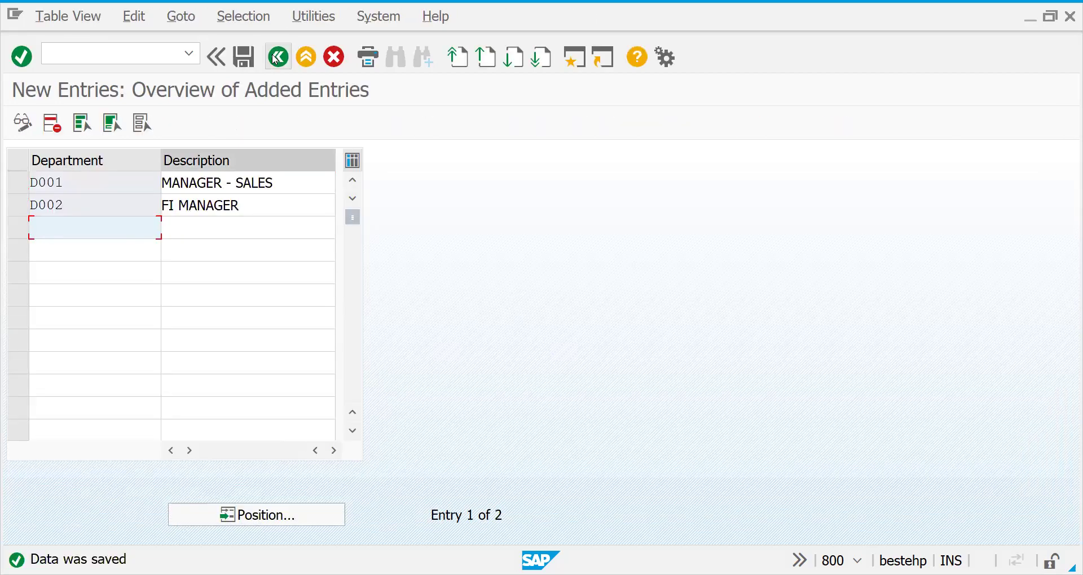
left_click(278, 57)
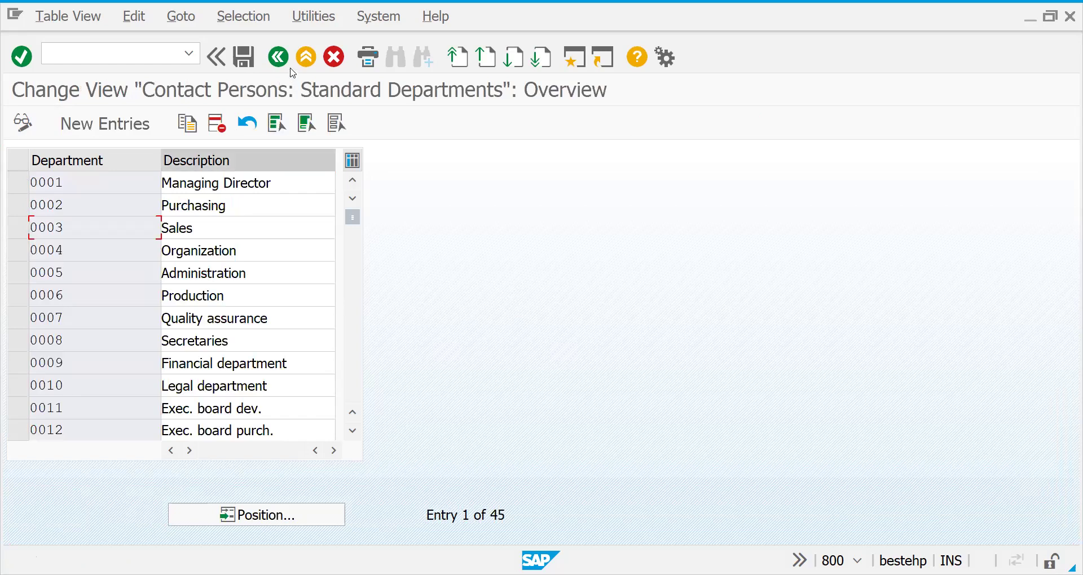
In Define Contact Person Functions, add new functions D1 SALES and D2 FINANCE.
left_click(278, 56)
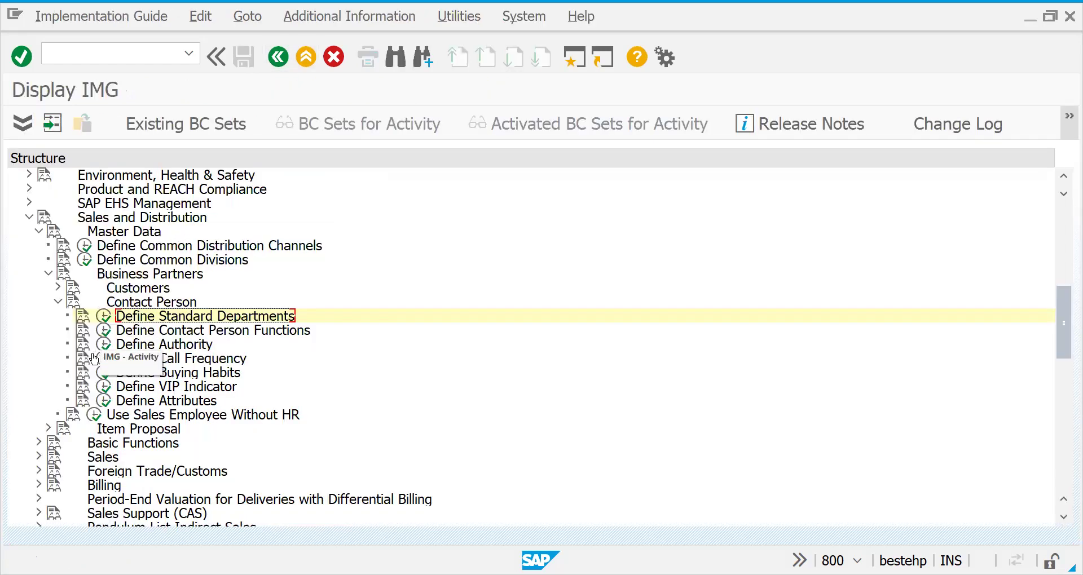
left_click(106, 334)
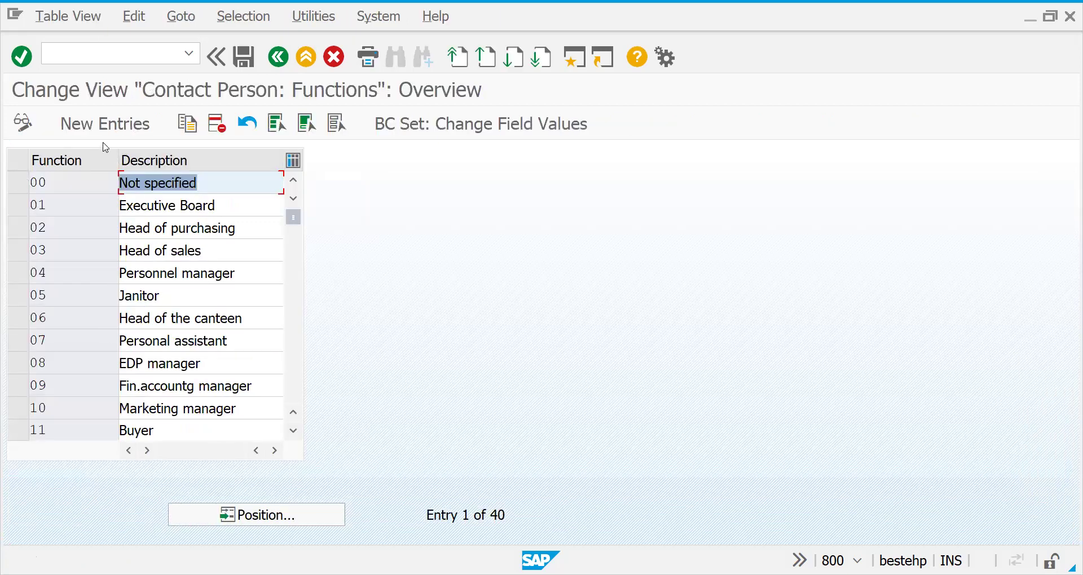
left_click(105, 123)
type("D1")
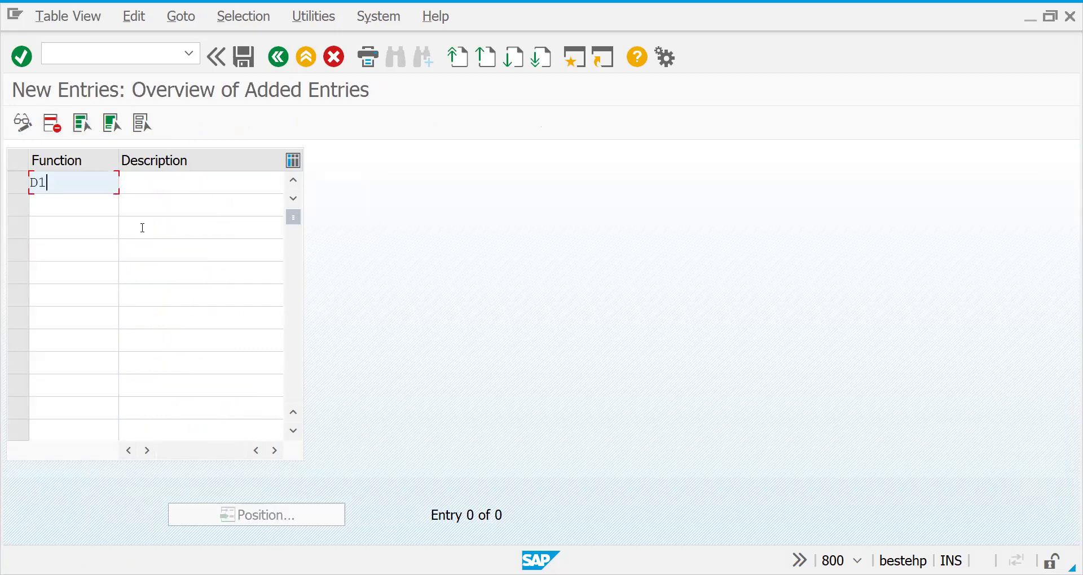
key("Tab")
type("SALES")
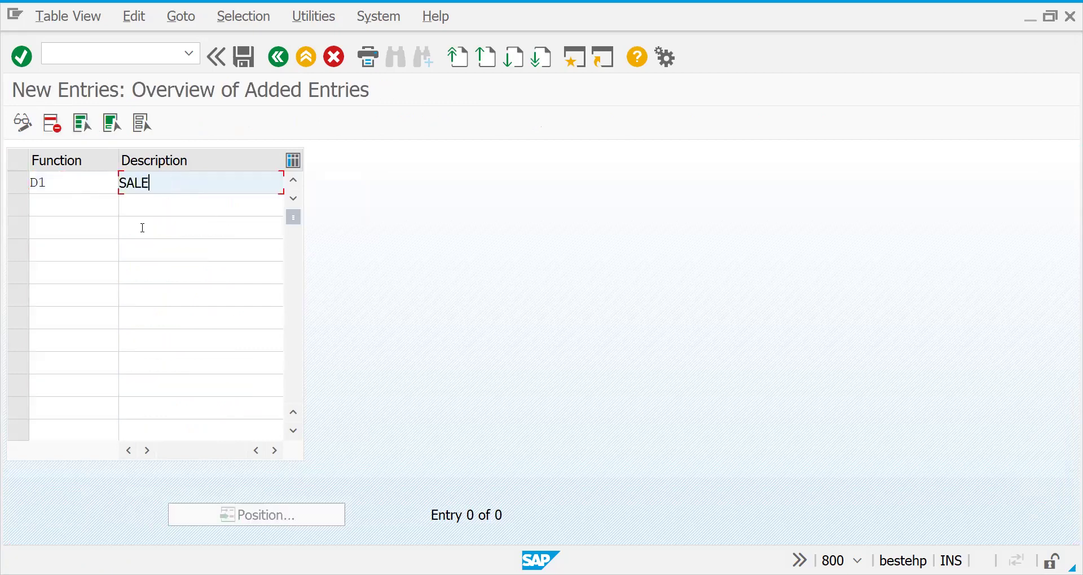
left_click(75, 207)
type("D2")
key("Tab")
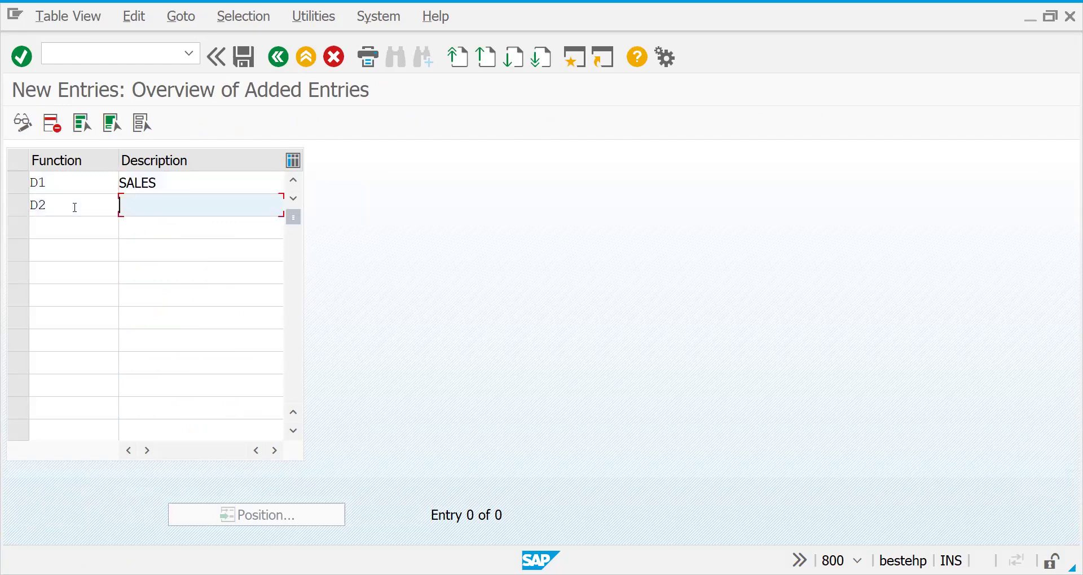
type("FINANCE")
Confirm and save the new functions, then go back to the IMG structure.
key("Return")
key("ctrl+s")
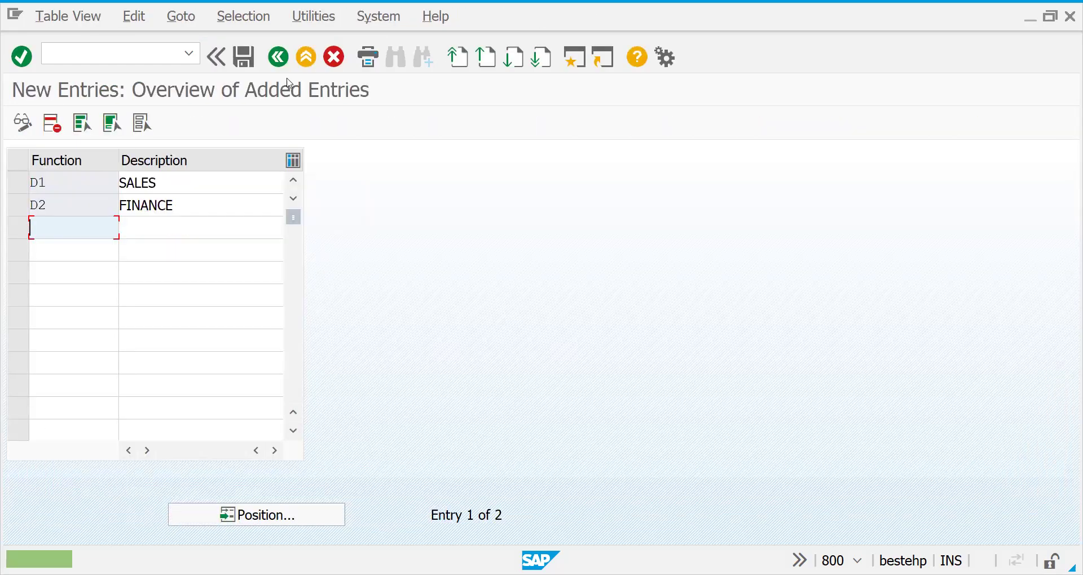
left_click(285, 63)
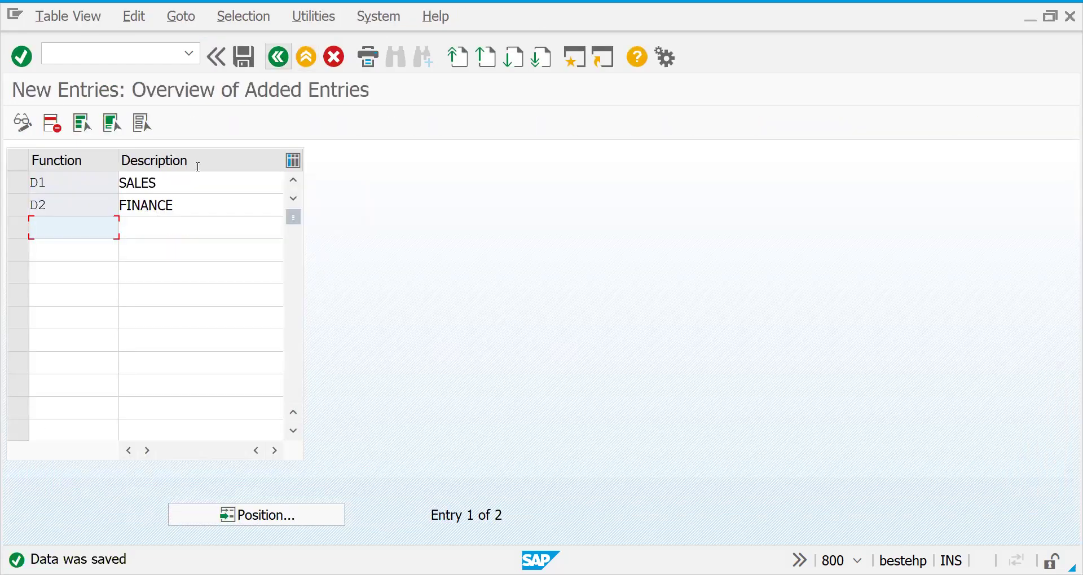
left_click(277, 57)
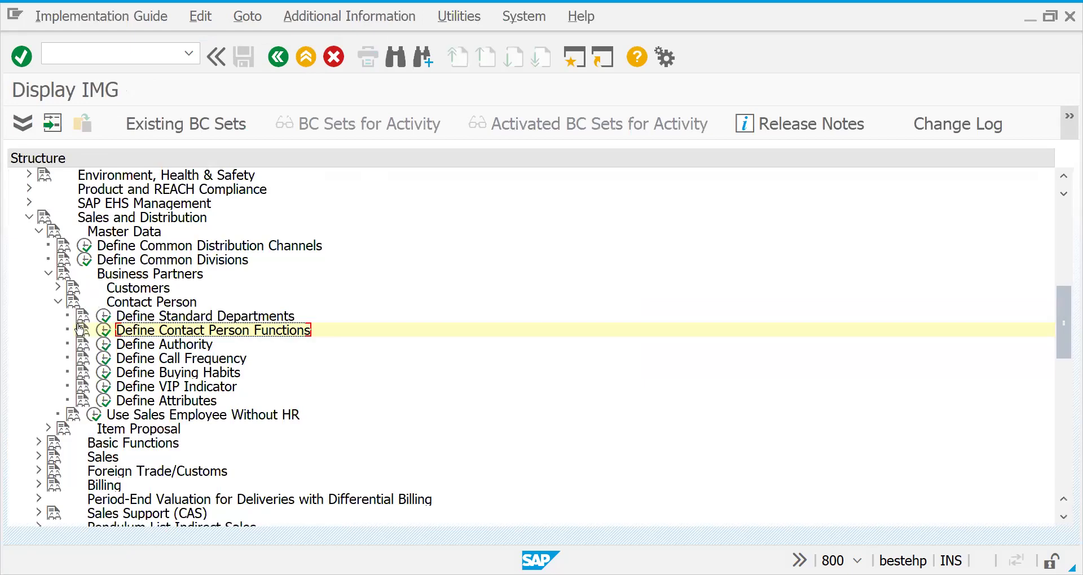
Open Define Authority and review the 10 decision authorities, including Sole Decision Maker, G and P.
left_click(104, 345)
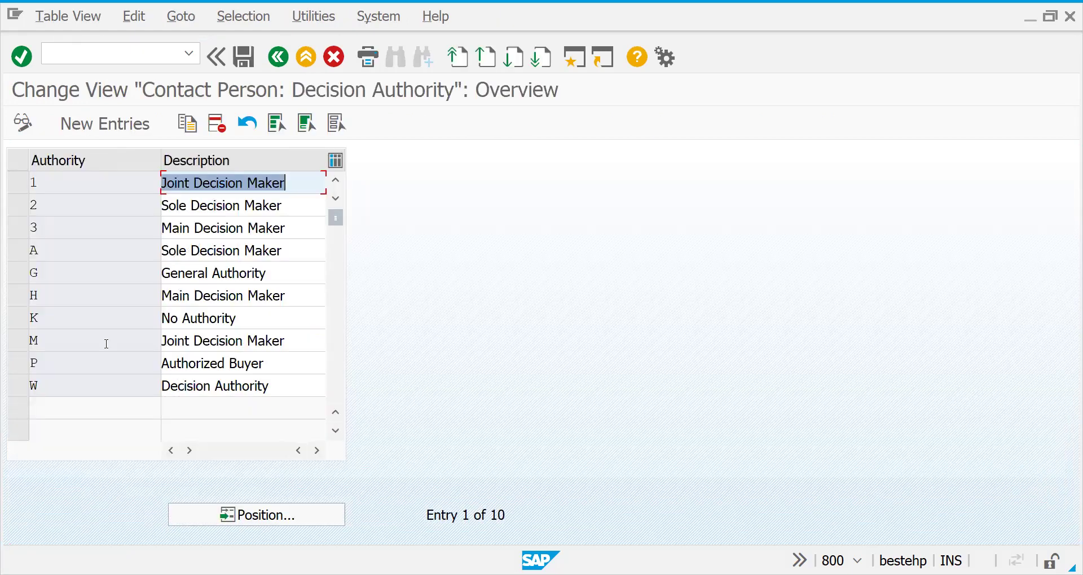
left_click(21, 214)
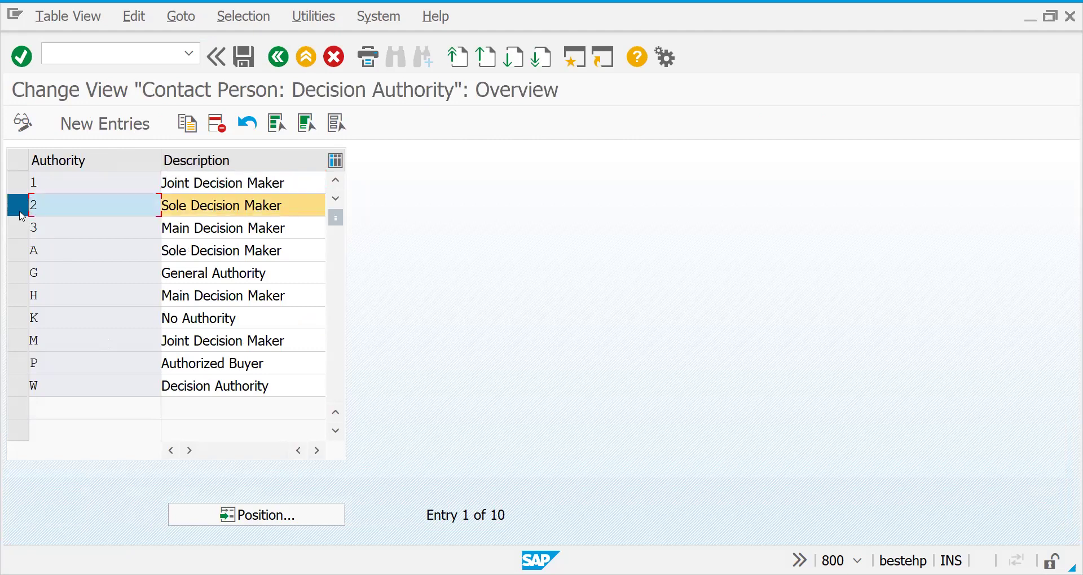
left_click(20, 214)
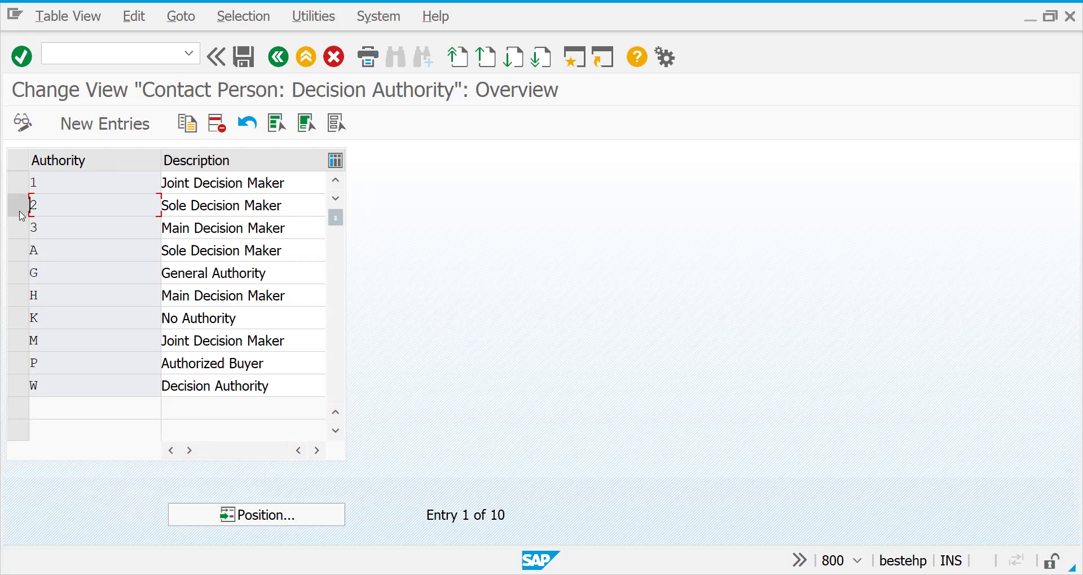
left_click(60, 269)
left_click(76, 353)
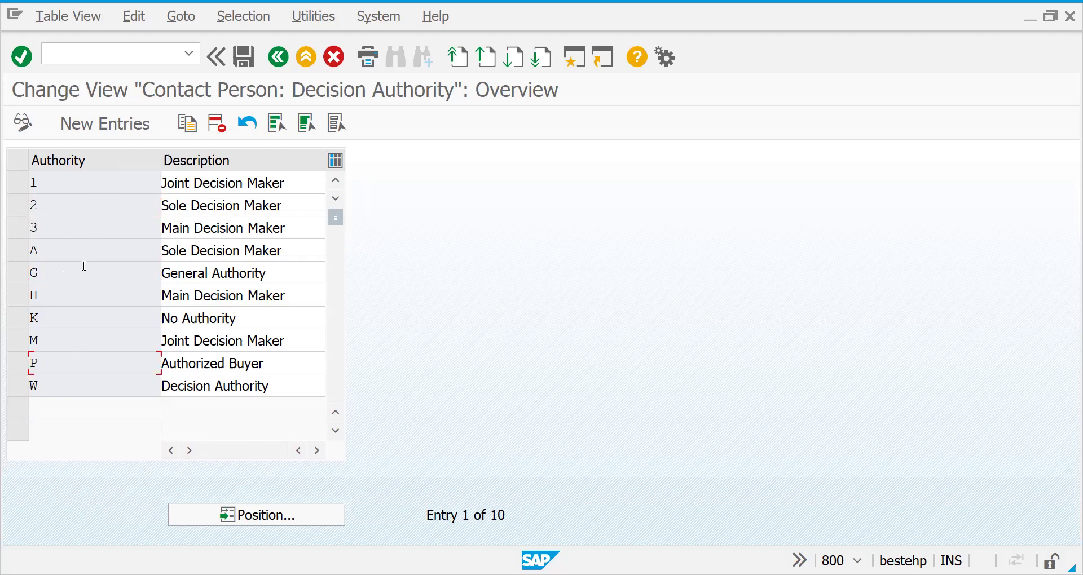
left_click(17, 231)
left_click(18, 231)
left_click(19, 205)
left_click(18, 204)
left_click(173, 209)
left_click(114, 212)
Enter new decision authority 9 with description 'Company affairs'.
left_click(67, 128)
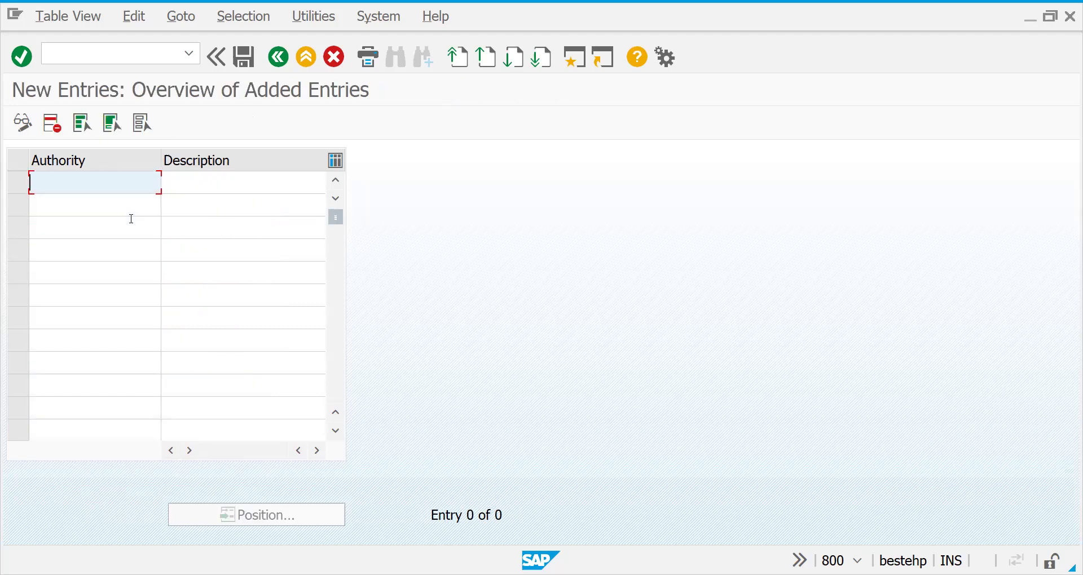
type("9")
key("BackSpace")
left_click(278, 56)
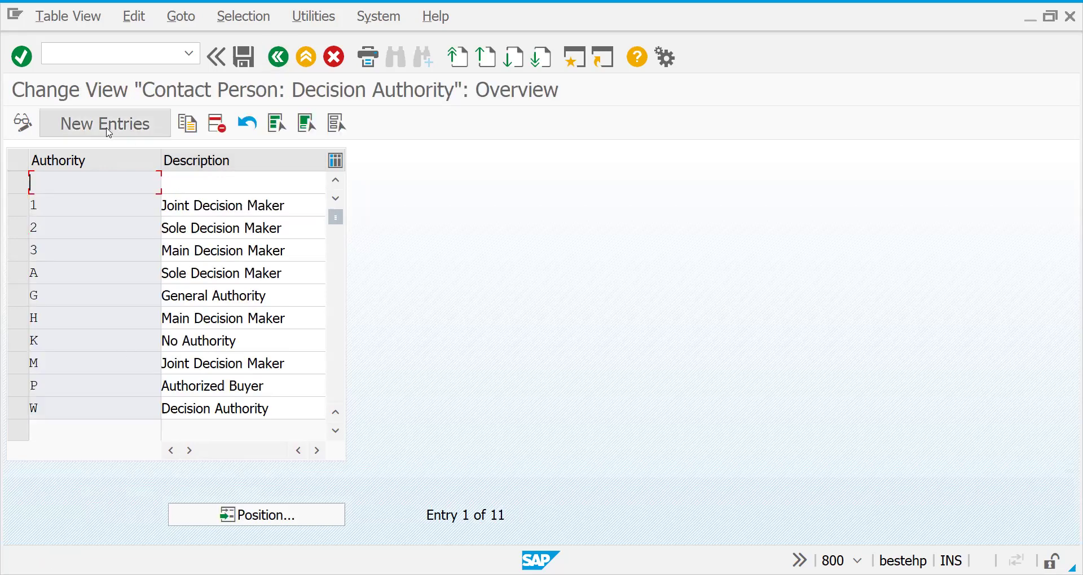
left_click(109, 131)
type("9")
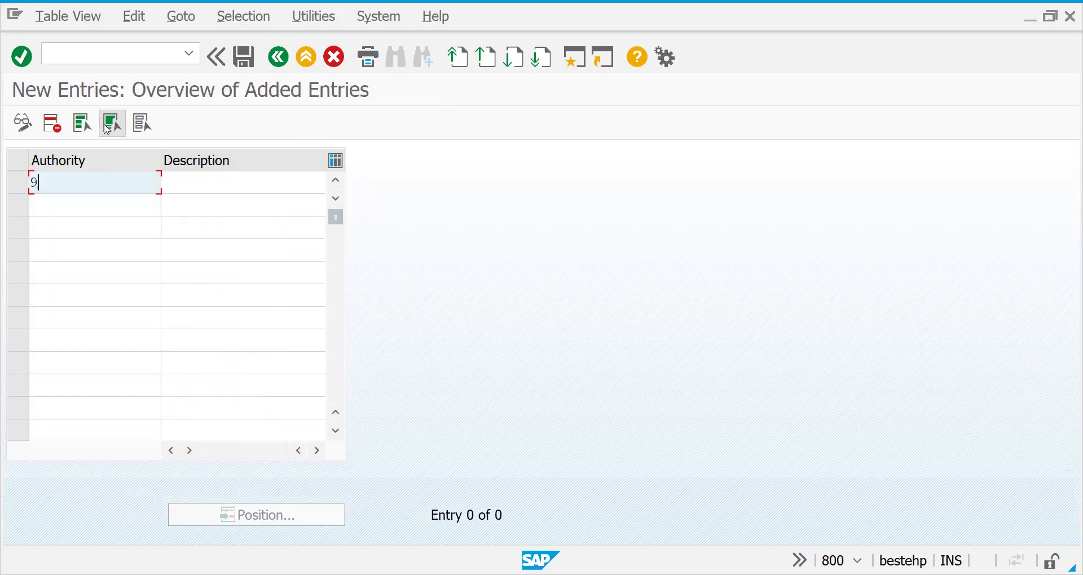
key("Tab")
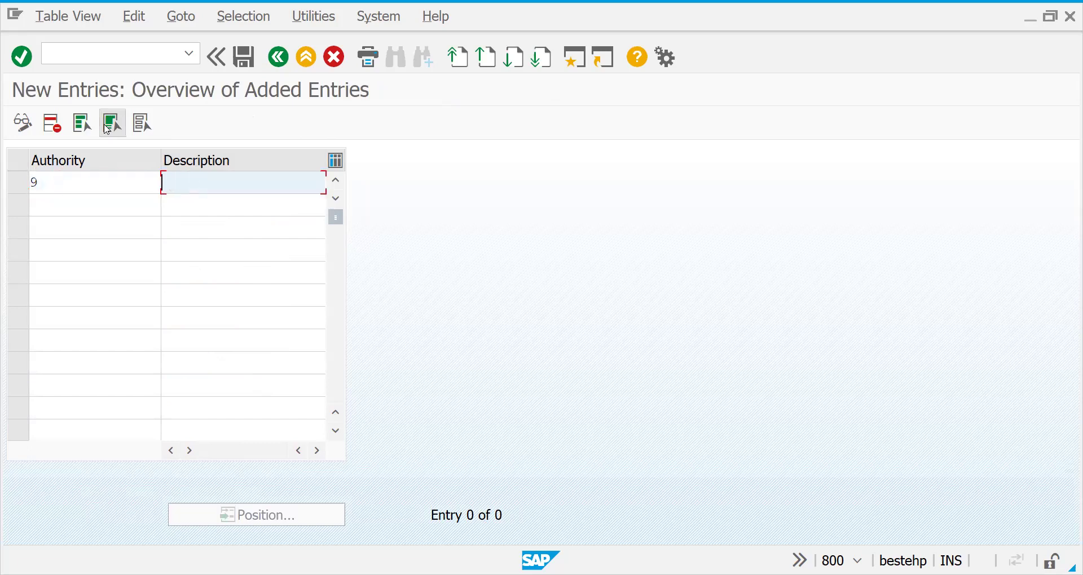
type("Company affairs")
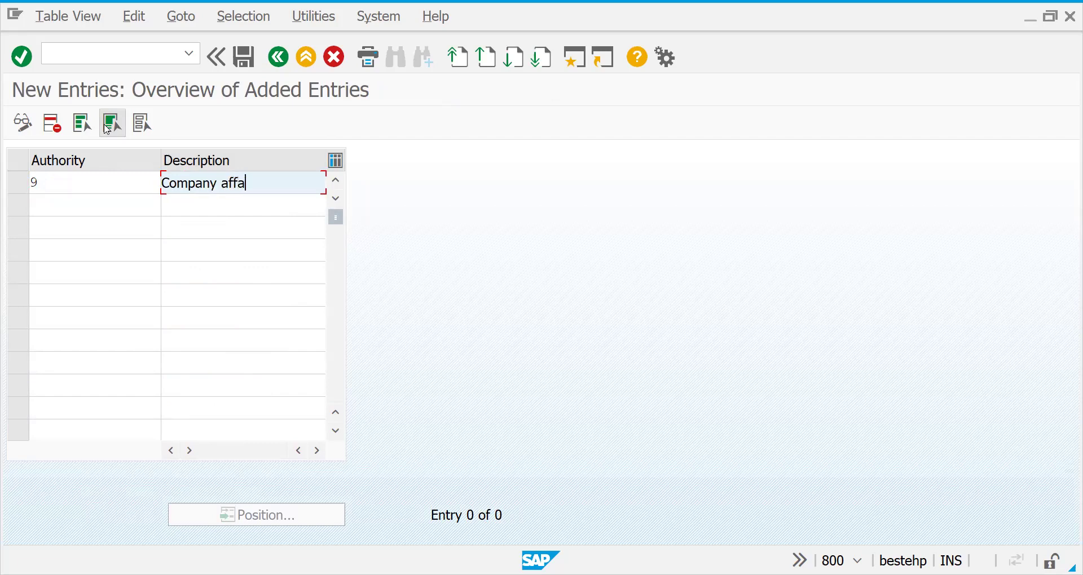
Confirm and save authority 9 to the customizing request, then return to the IMG tree.
left_click(106, 127)
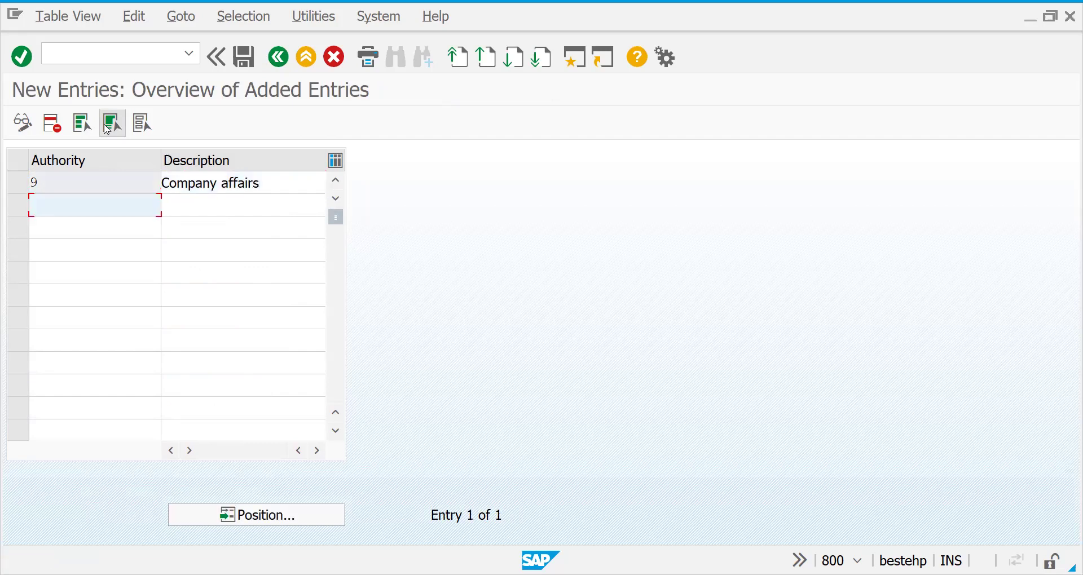
key("ctrl+s")
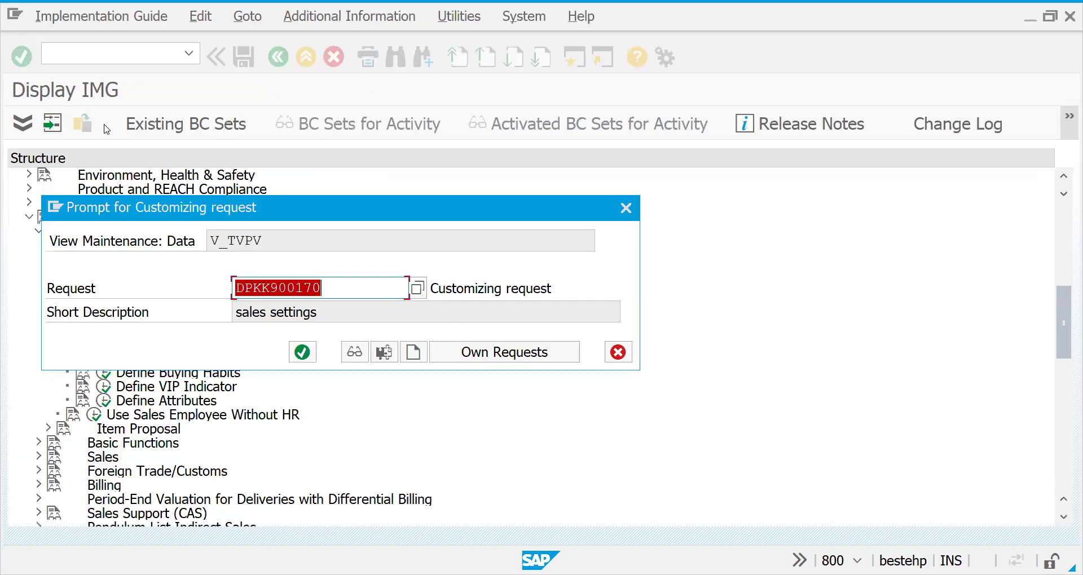
key("Return")
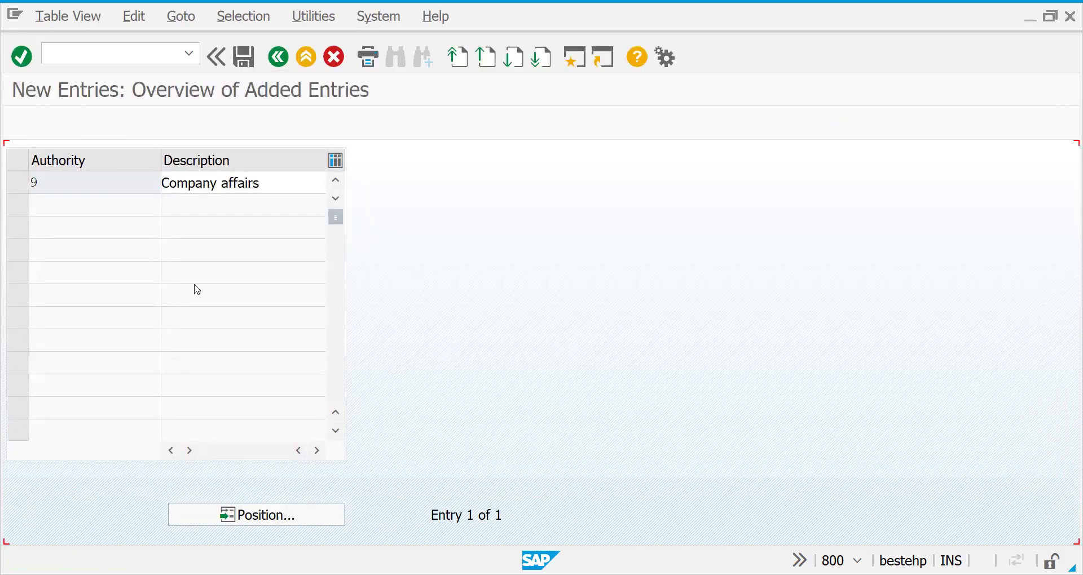
key("F3")
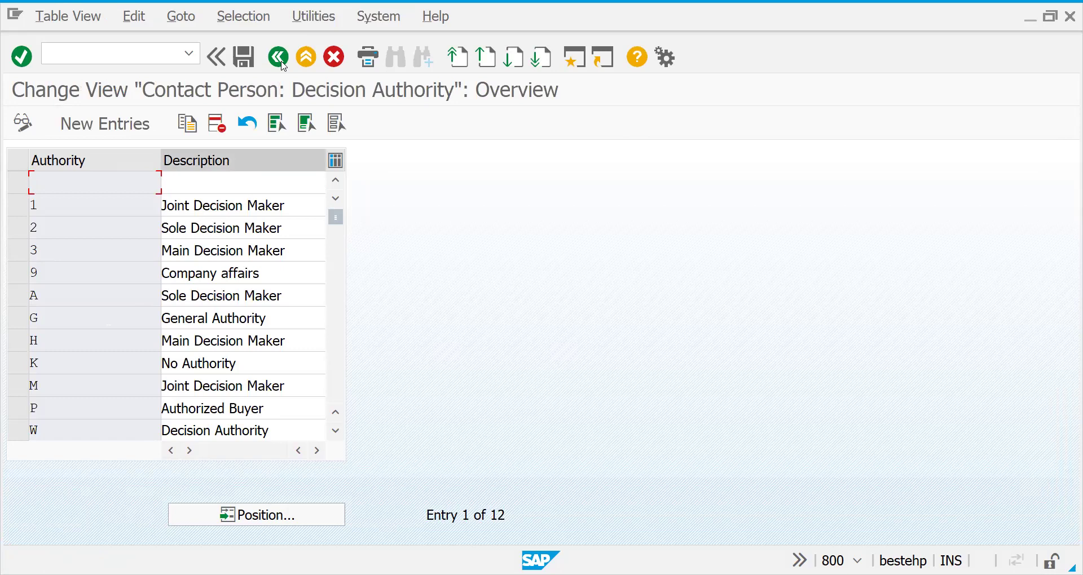
left_click(278, 57)
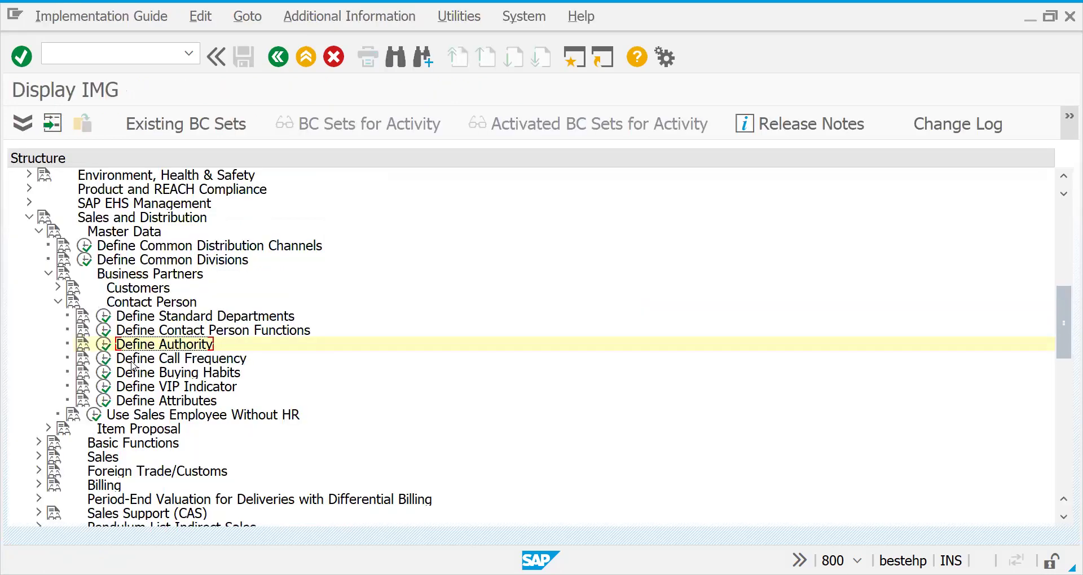
Open Define Call Frequency and review Weekly, Every fortnight, Every four months, Quarterly and Monthly.
left_click(104, 361)
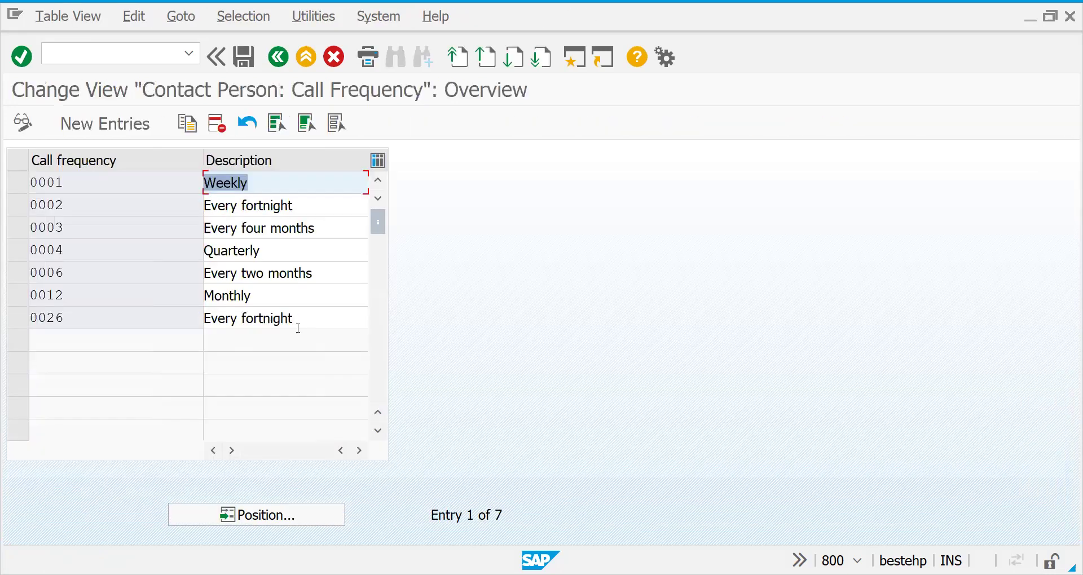
left_click(262, 186)
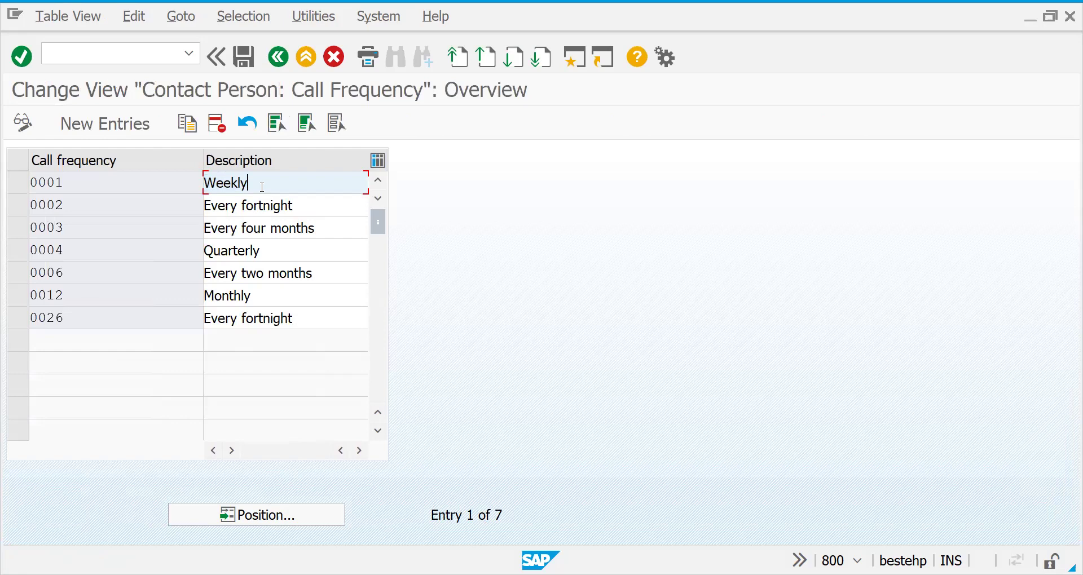
left_click(254, 209)
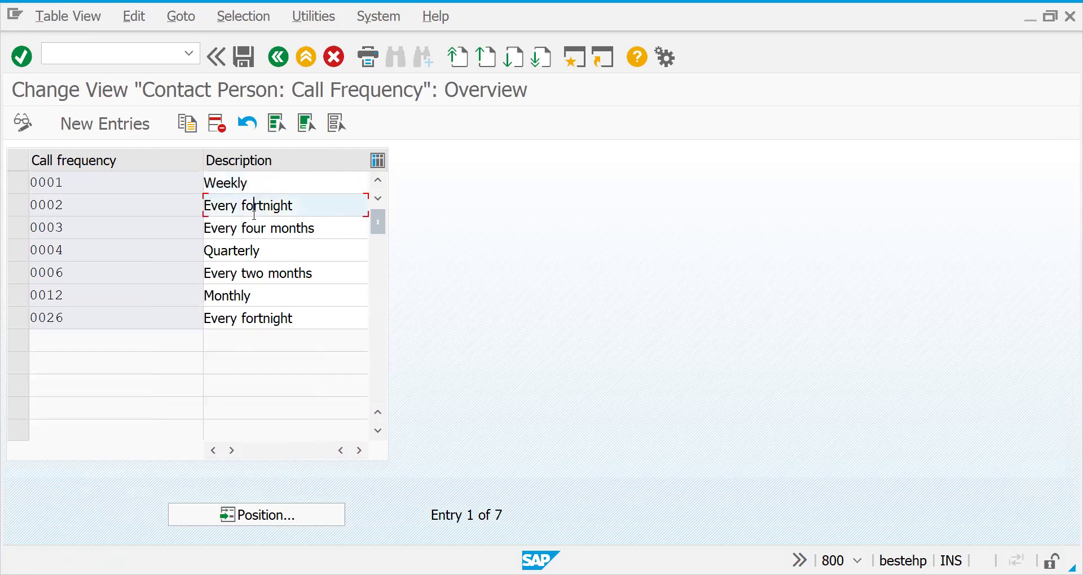
left_click(249, 230)
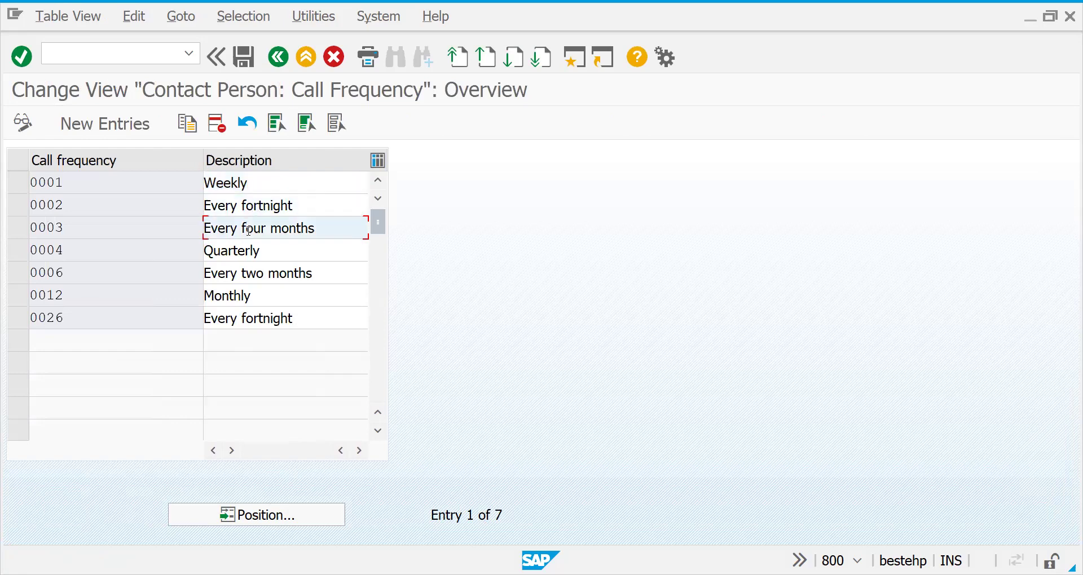
left_click(238, 250)
left_click(236, 305)
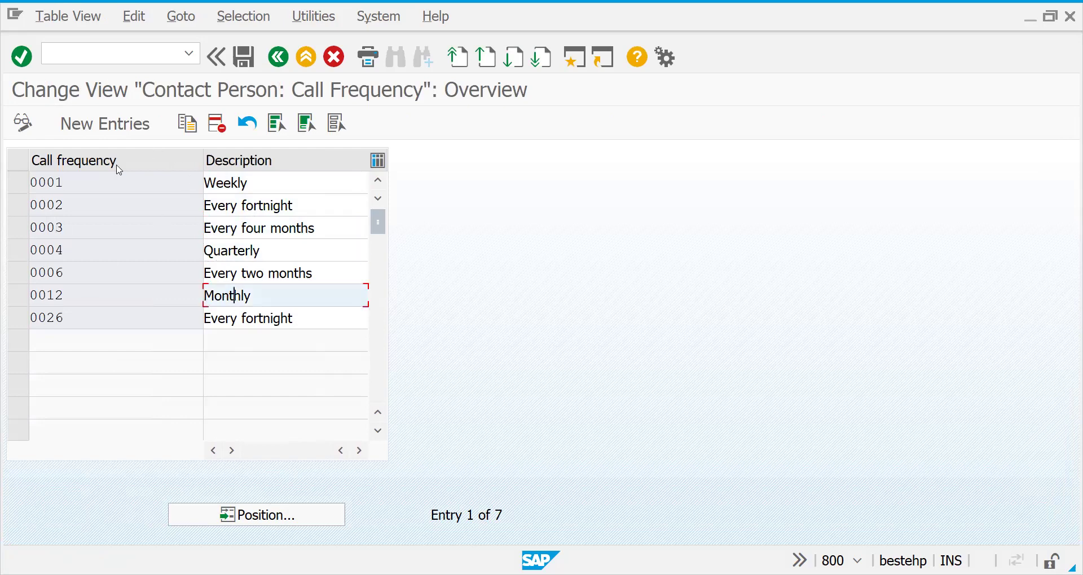
Add a new call frequency 0009 with the description 'for every 5 days'.
left_click(78, 120)
type("000")
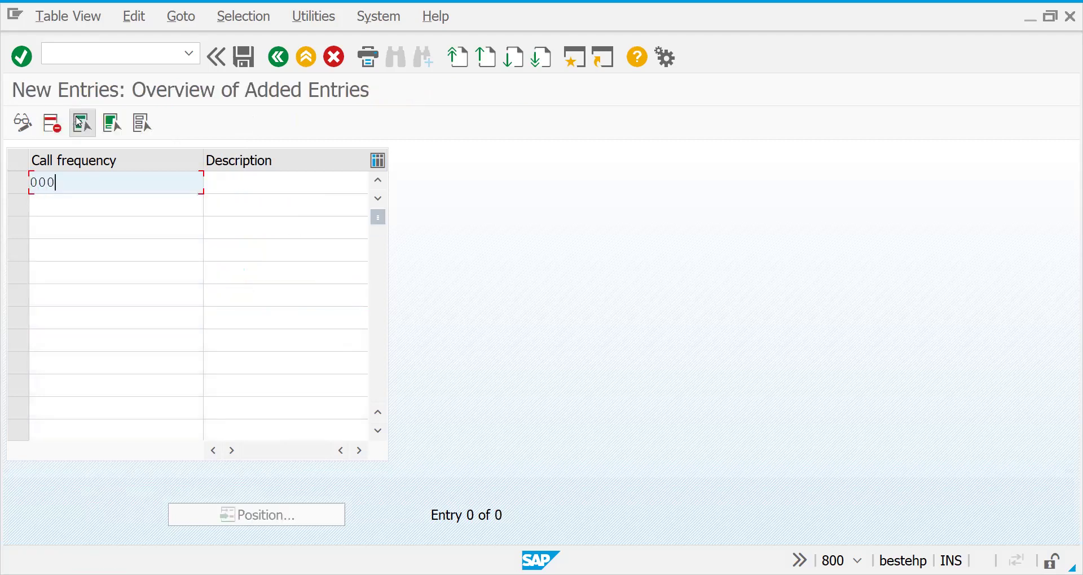
type("9")
key("Tab")
type("for every")
key("BackSpace")
key("BackSpace")
key("BackSpace")
key("BackSpace")
type("every ")
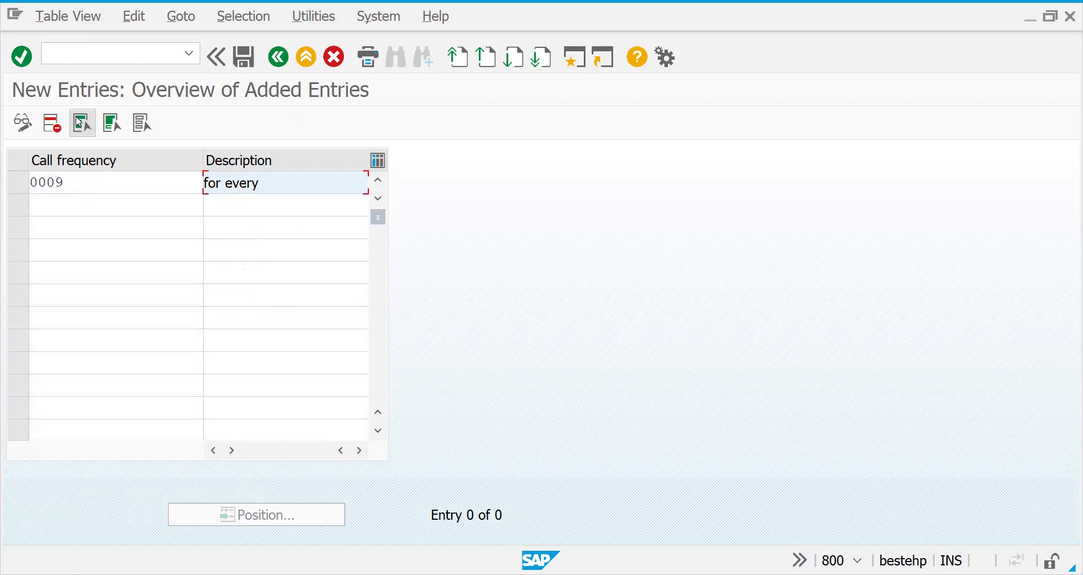
type("5")
type("s")
key("Return")
Save the entry under the customizing request and go back to the implementation guide.
left_click(79, 121)
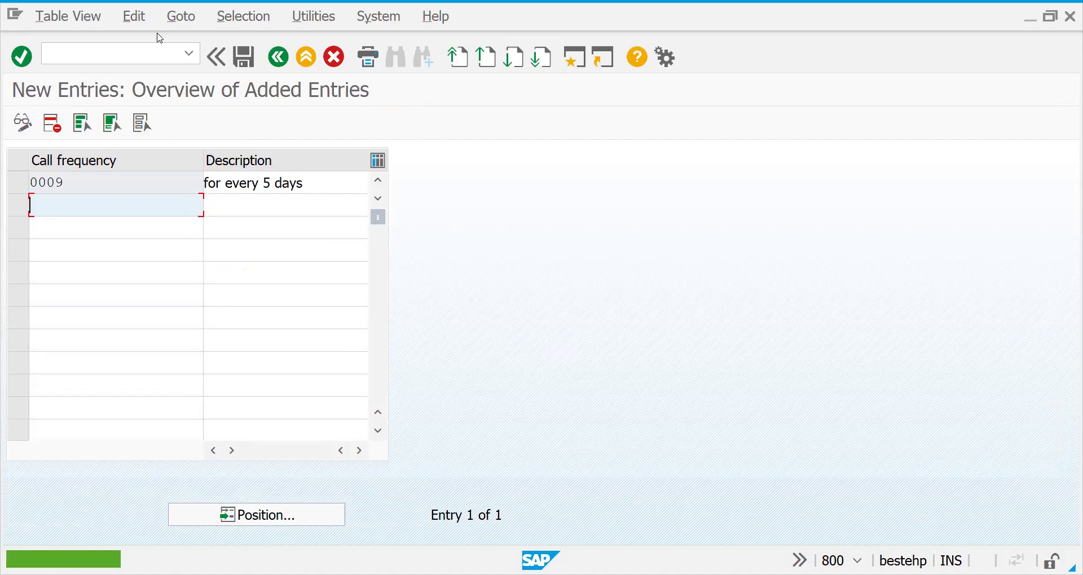
left_click(244, 57)
left_click(278, 57)
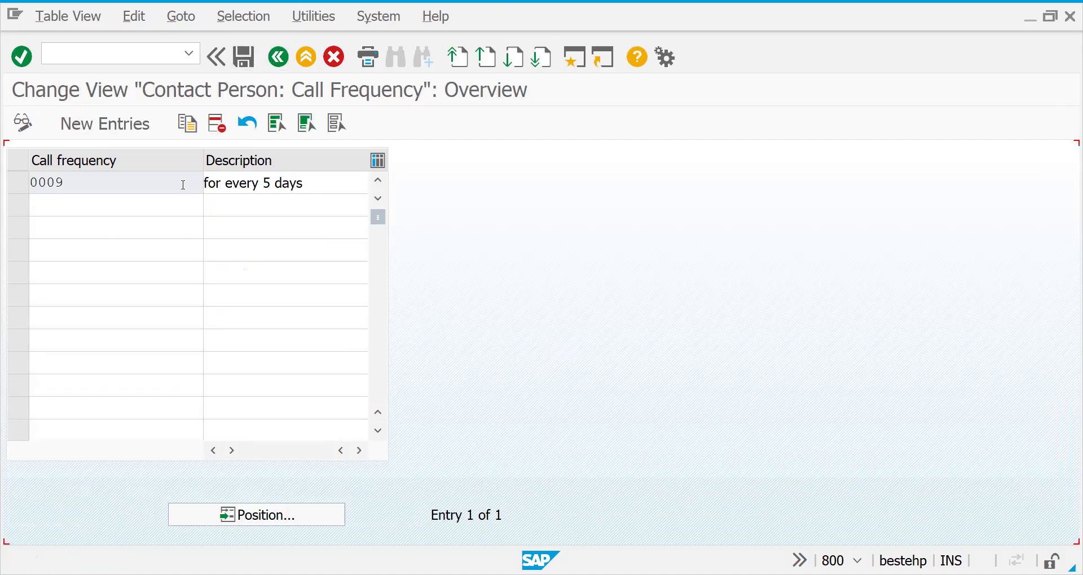
left_click(277, 57)
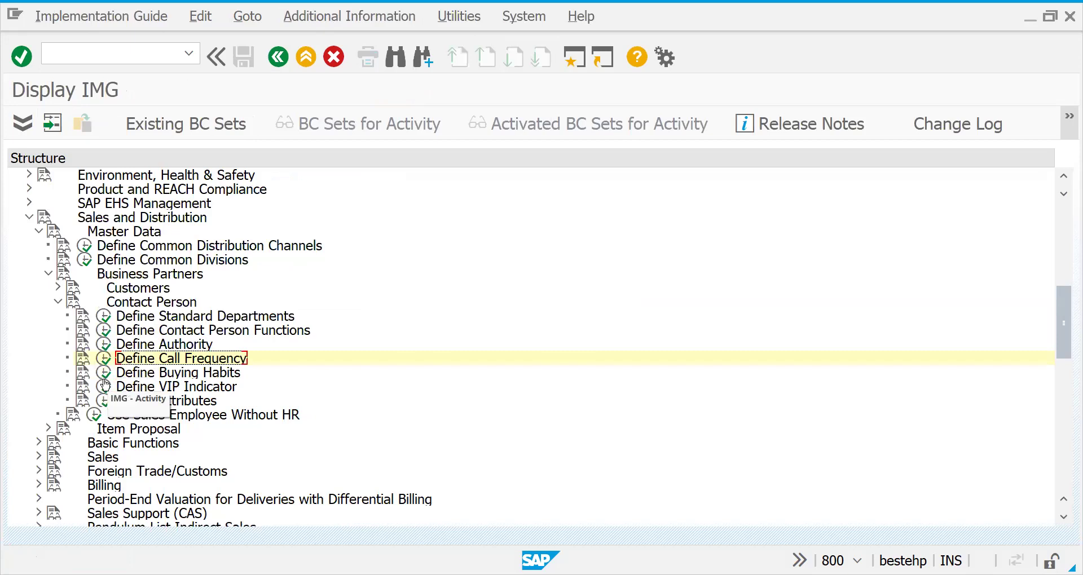
left_click(104, 375)
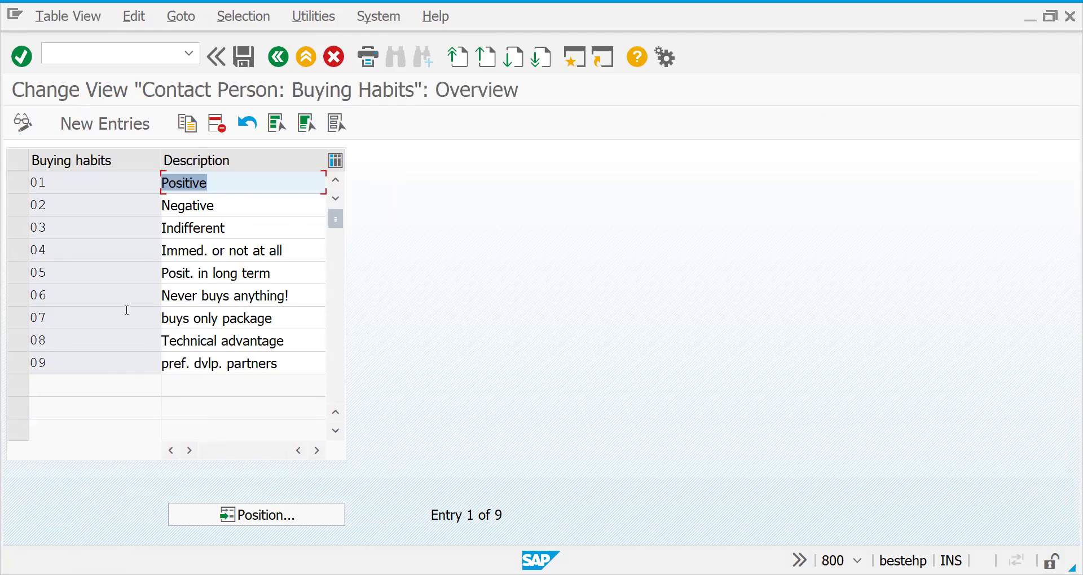
left_click(117, 294)
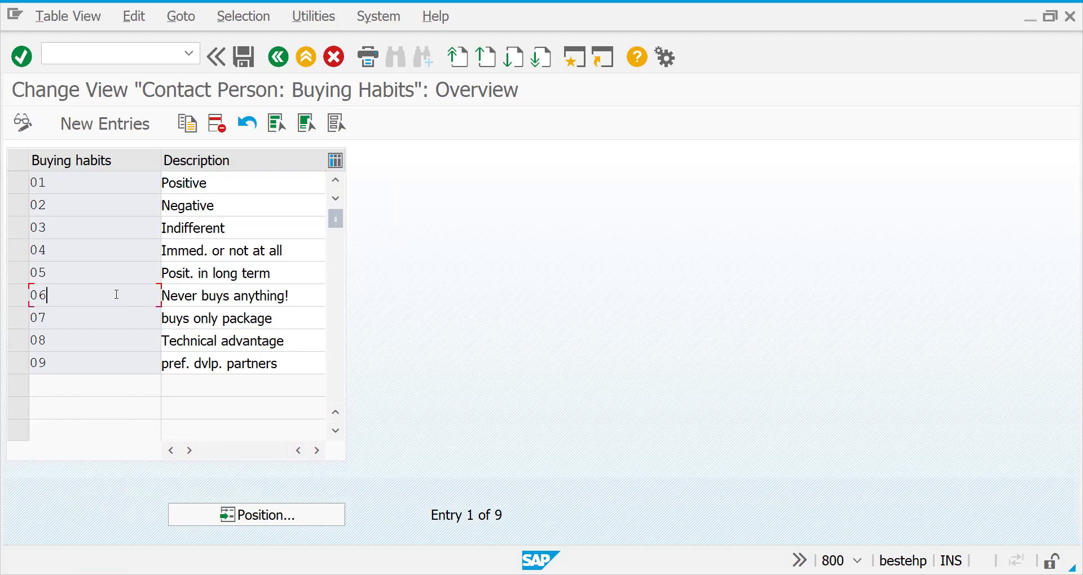
left_click(197, 334)
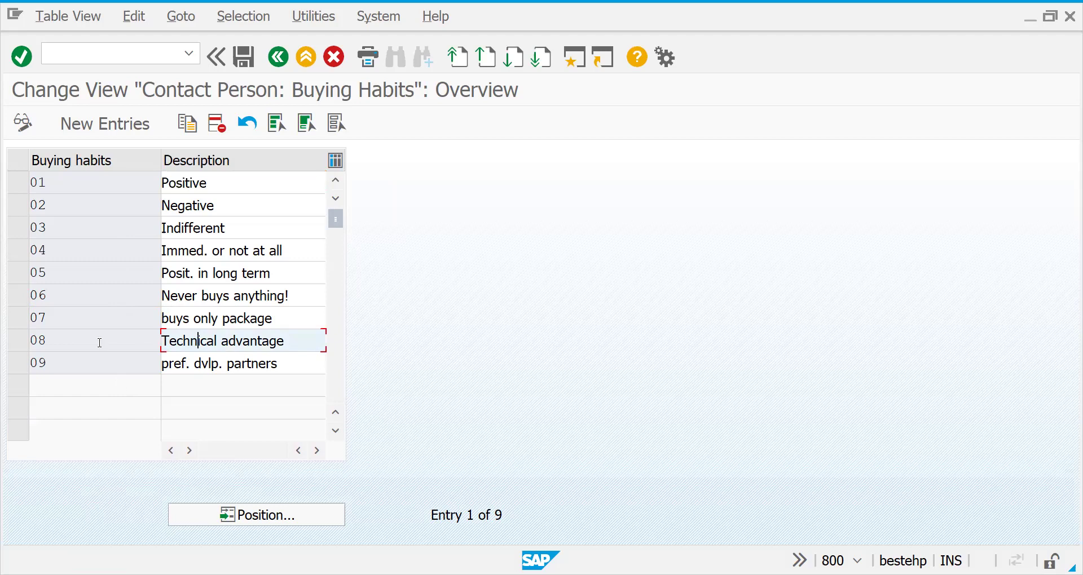
left_click(110, 282)
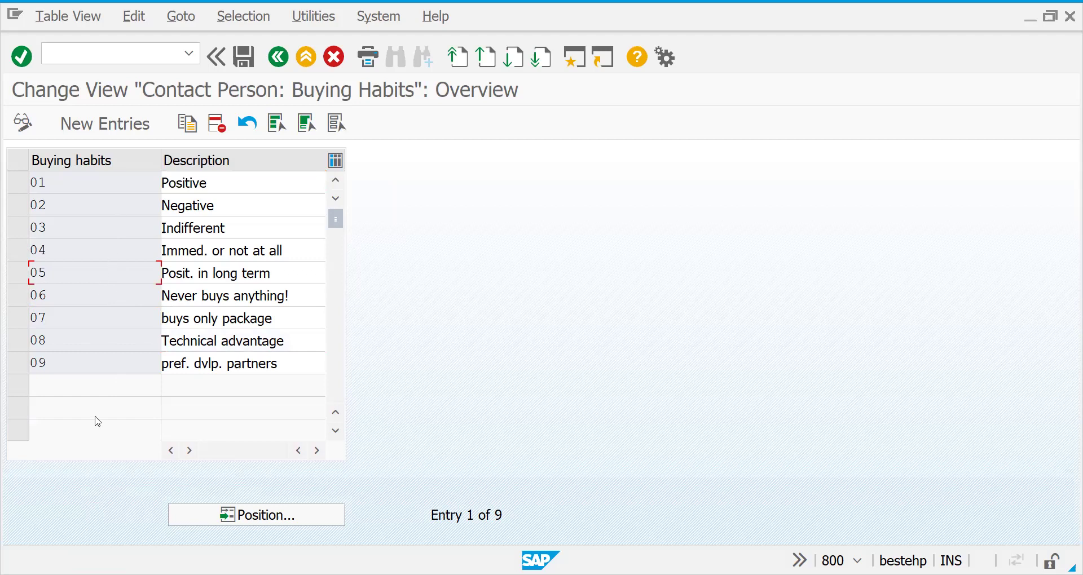
left_click(279, 57)
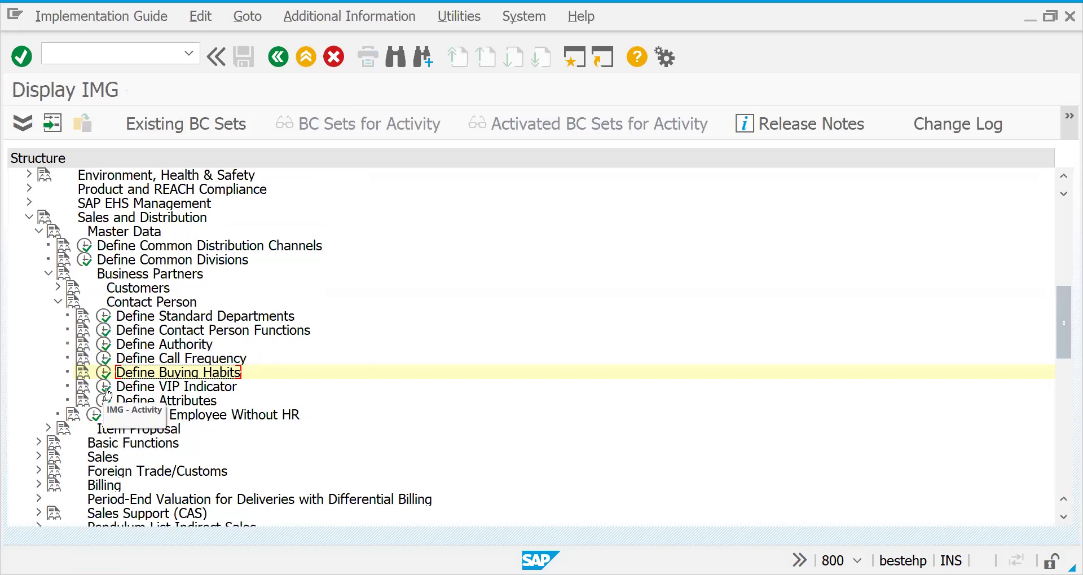
left_click(103, 388)
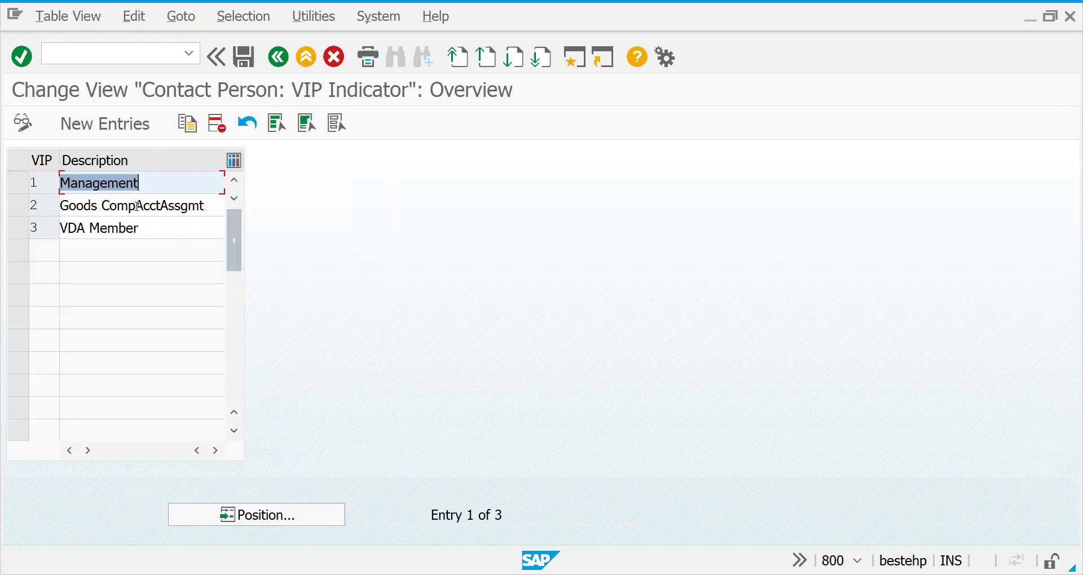
left_click(137, 208)
left_click(137, 225)
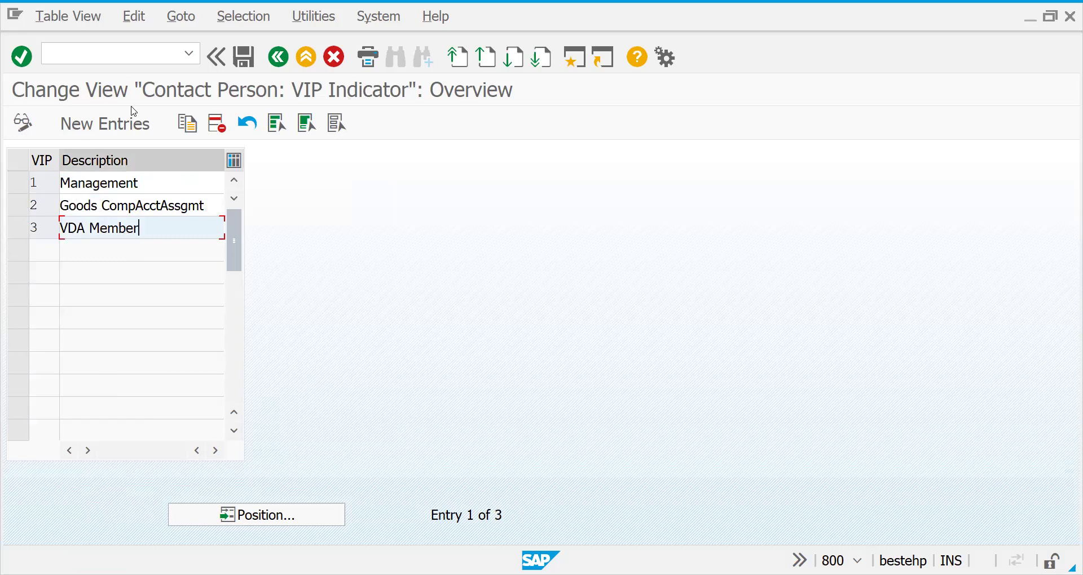
left_click(278, 56)
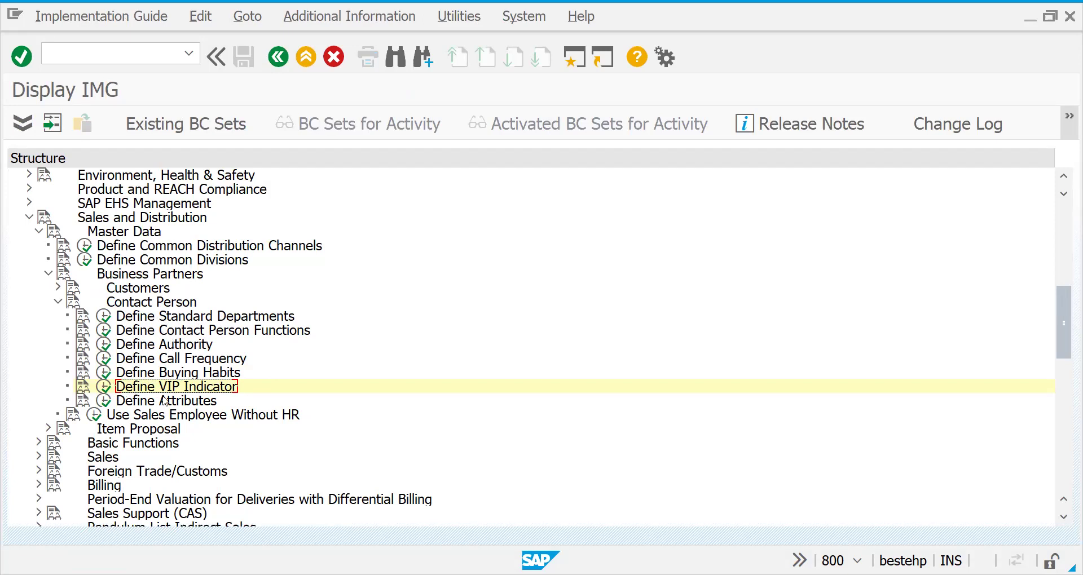
Open Define Attributes and review the Attribute 1 hobby list, including Gymnastics/Aerobics, Tennis/Squash/Bdmtg and Cycling.
left_click(105, 401)
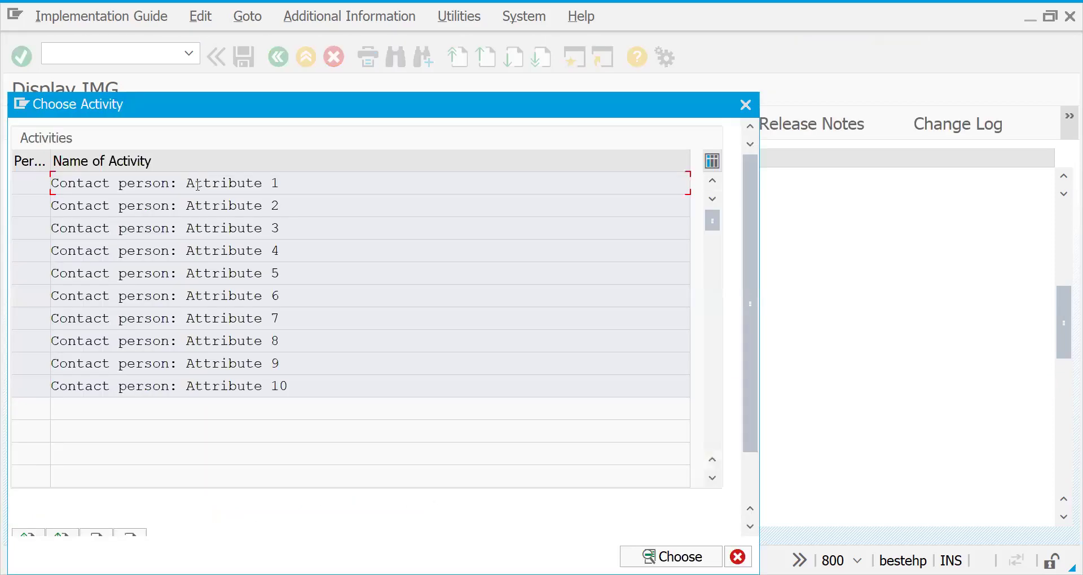
double_click(197, 184)
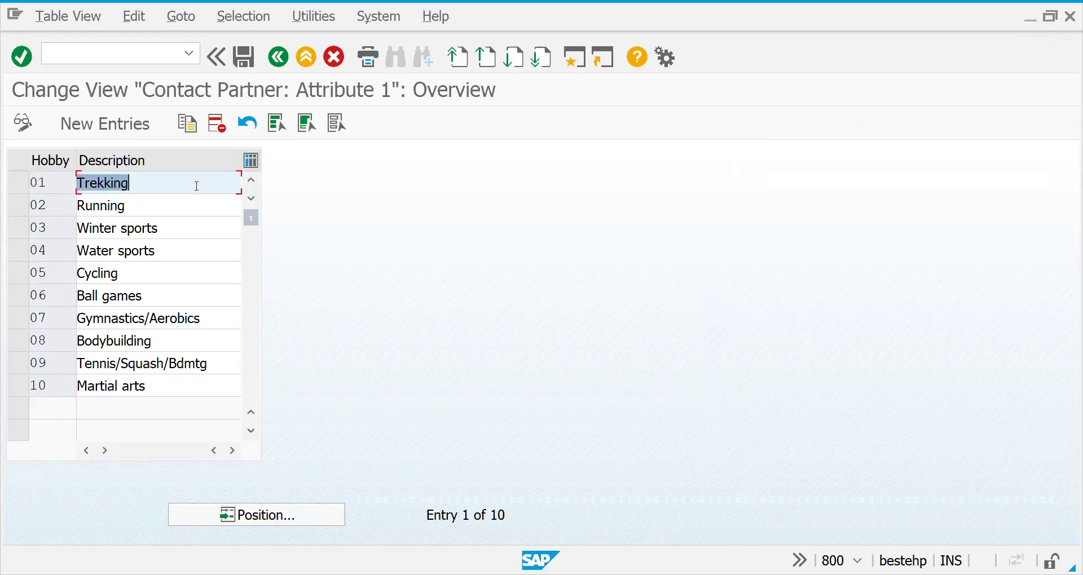
left_click(137, 343)
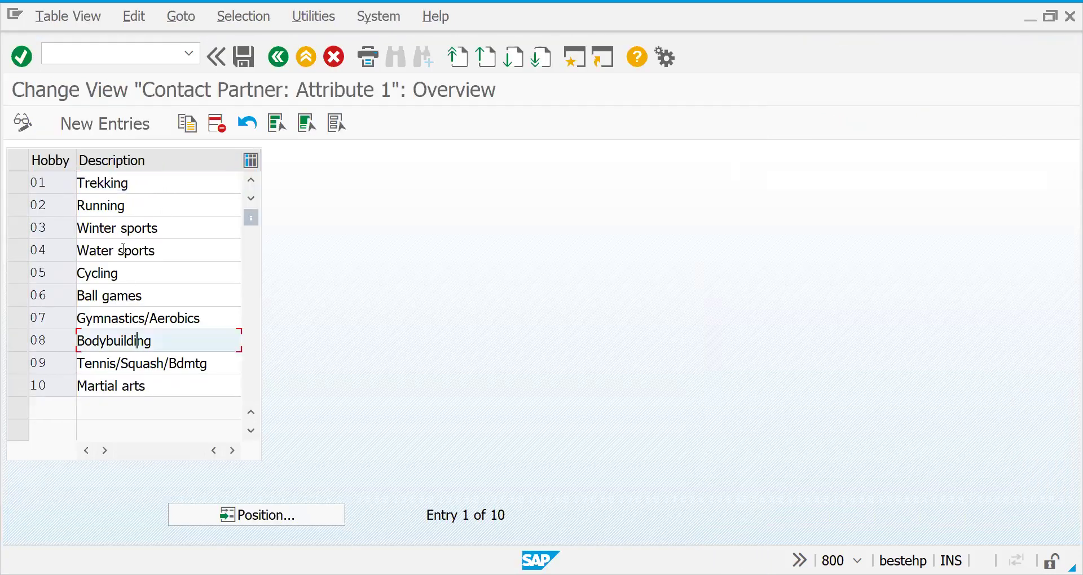
left_click(123, 228)
left_click(114, 183)
left_click(114, 273)
left_click(114, 320)
left_click(118, 364)
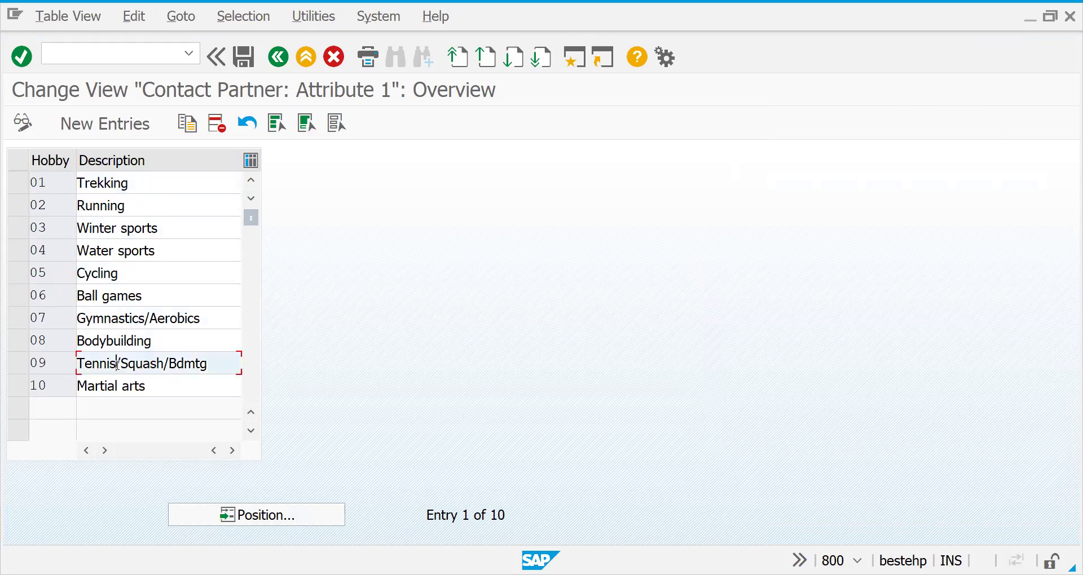
left_click(117, 269)
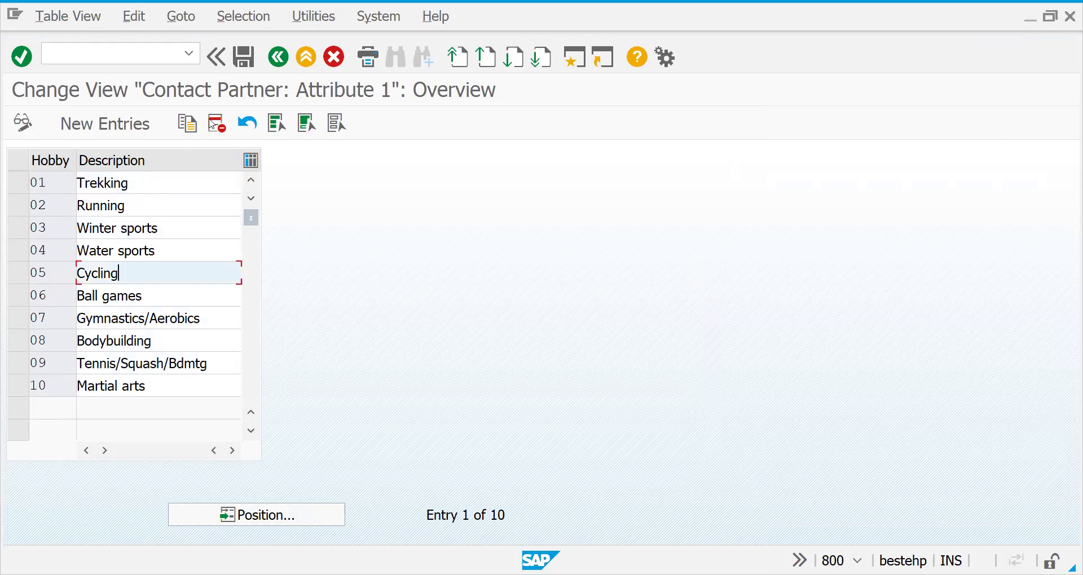
left_click(278, 57)
Check the value lists for attributes 2, 3, 5 and 7, then close the activity list.
double_click(125, 209)
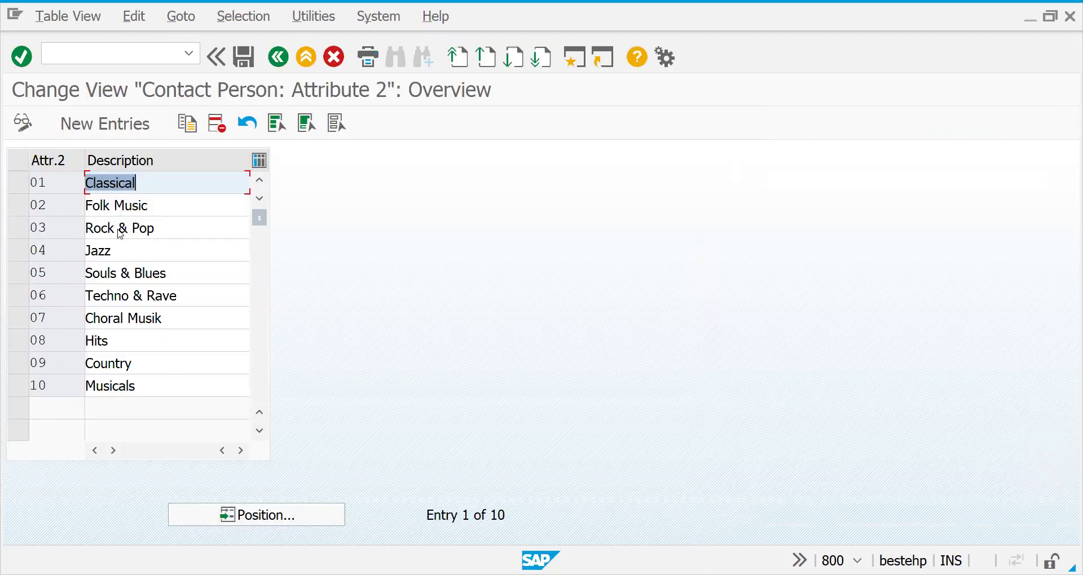
left_click(278, 60)
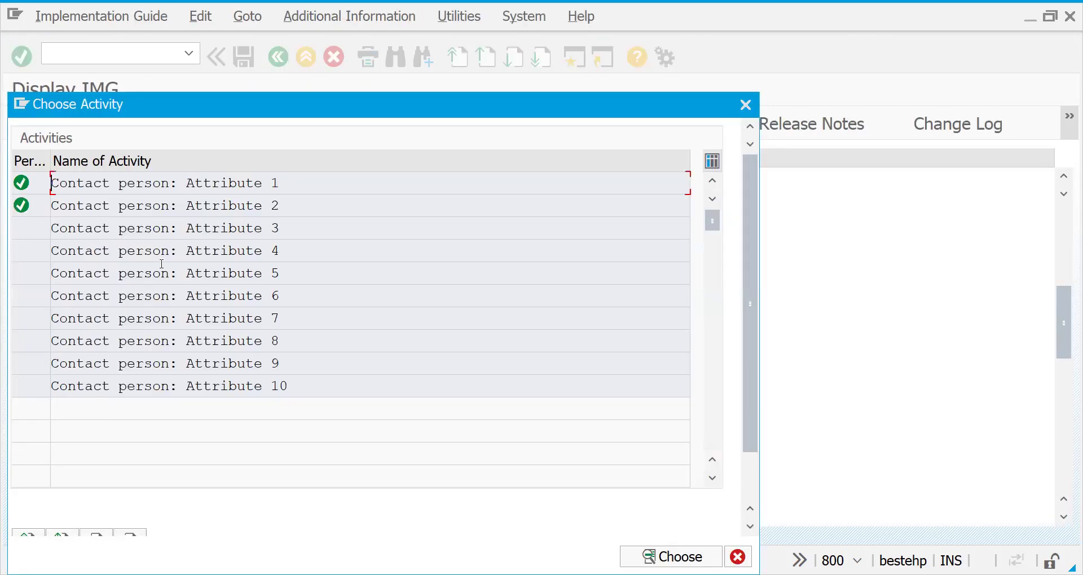
double_click(158, 233)
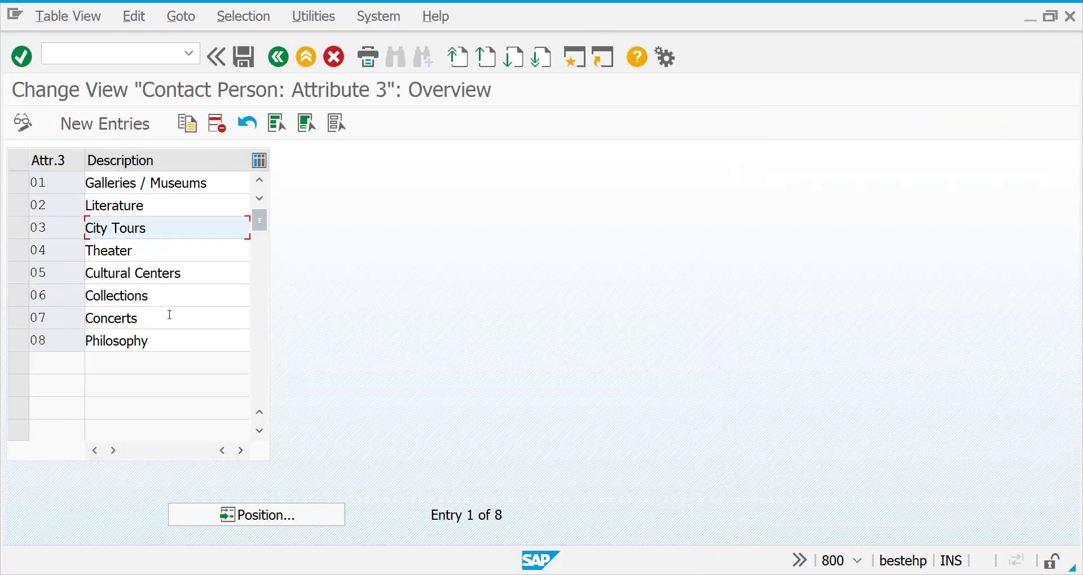
key("F3")
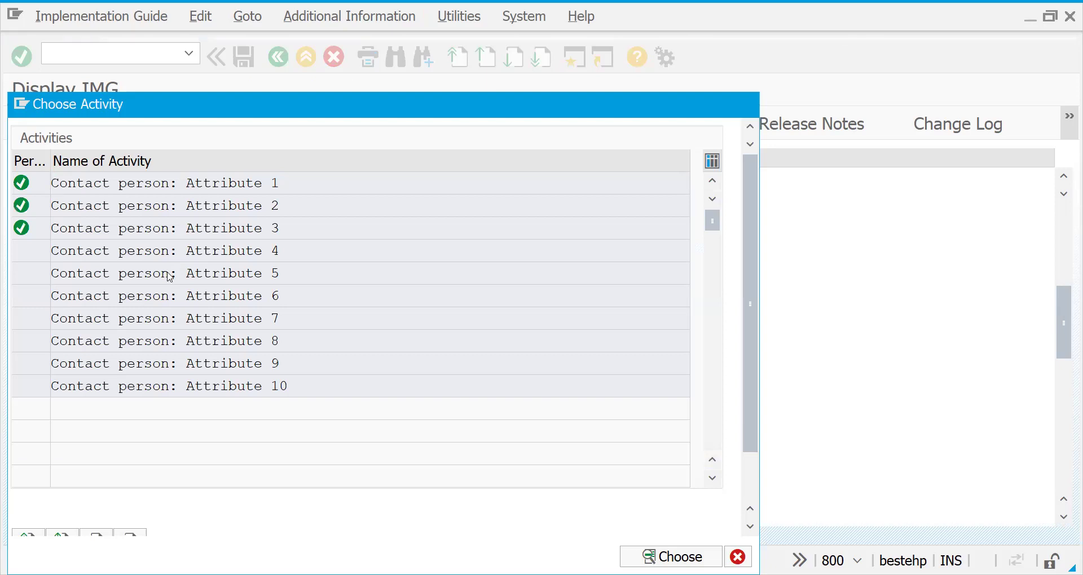
double_click(170, 274)
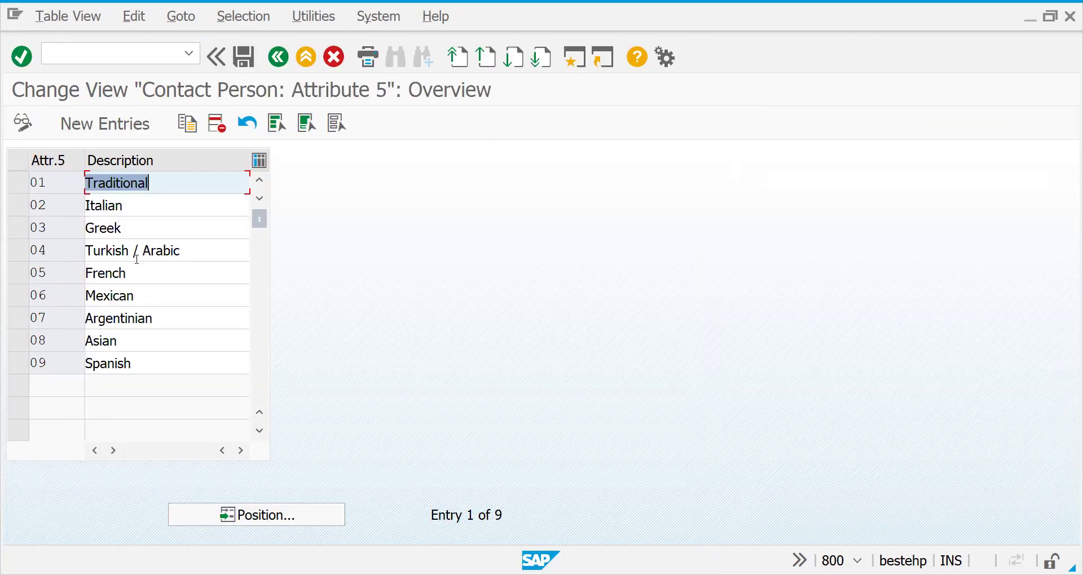
left_click(284, 65)
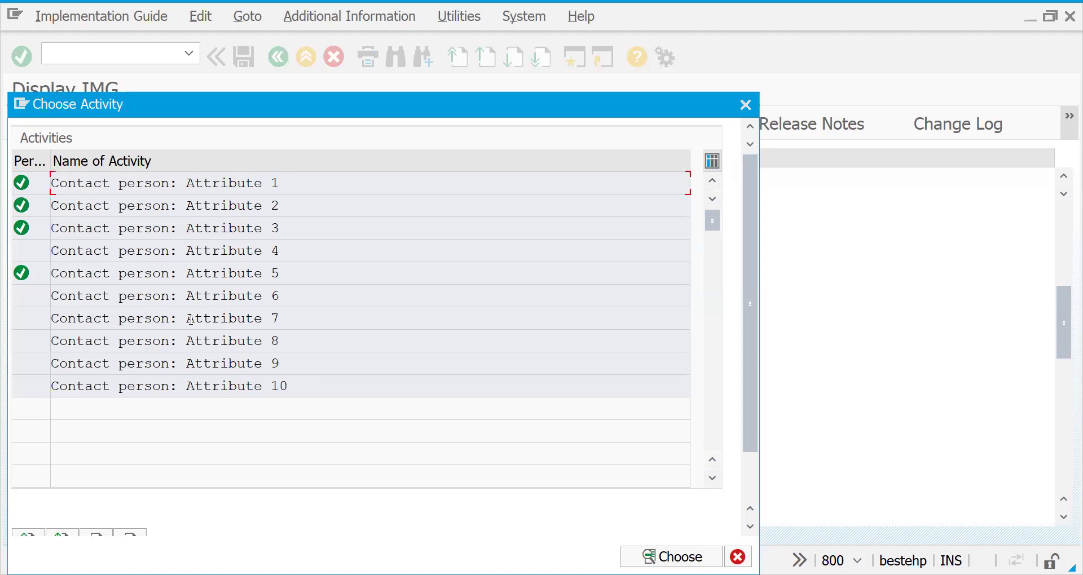
double_click(191, 319)
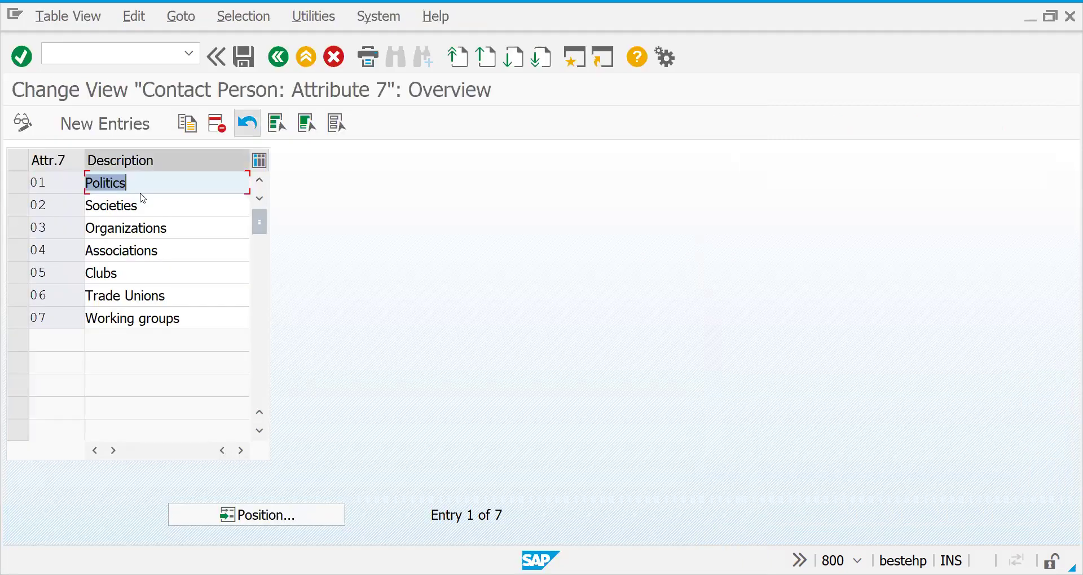
left_click(284, 56)
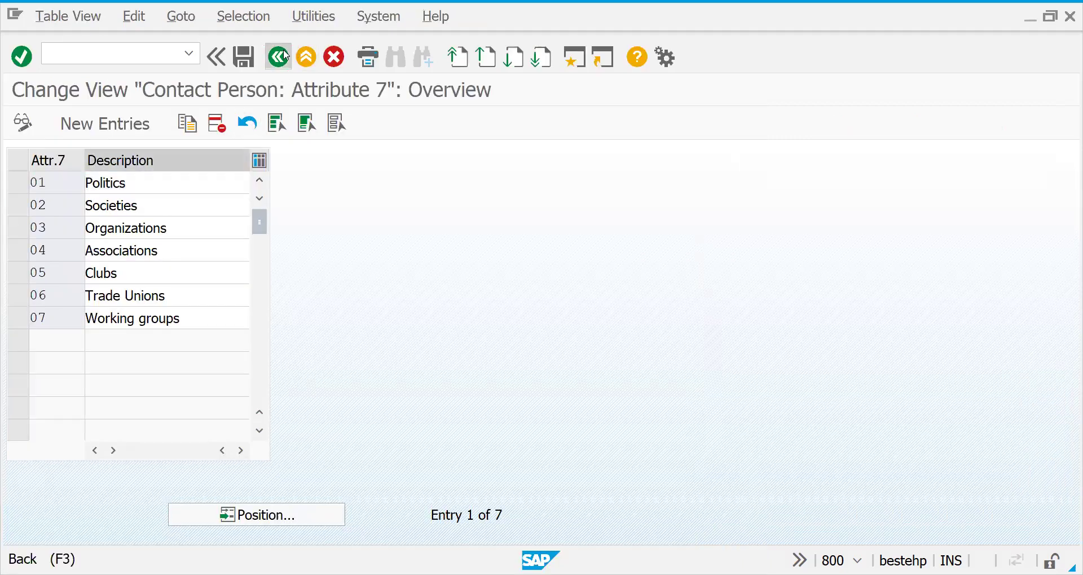
double_click(301, 183)
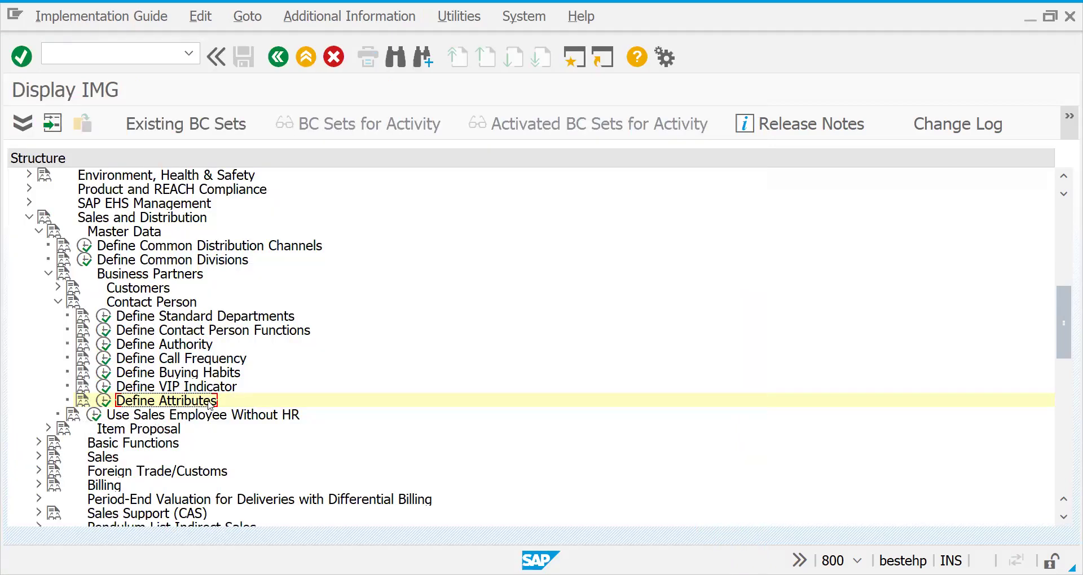
Run Use Sales Employee Without HR and create a new workbench request 'sales emp'.
left_click(97, 417)
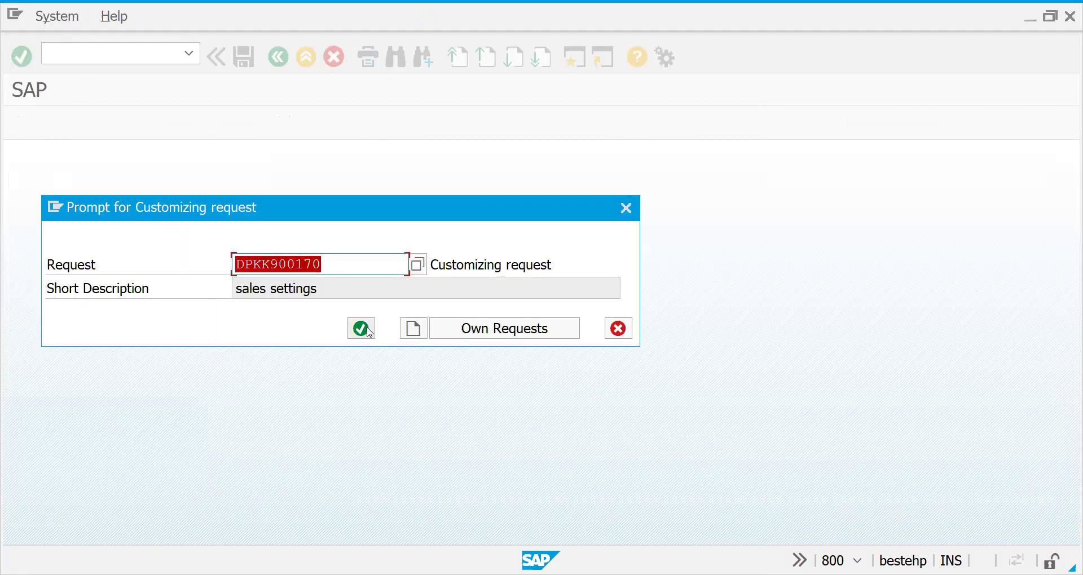
left_click(370, 332)
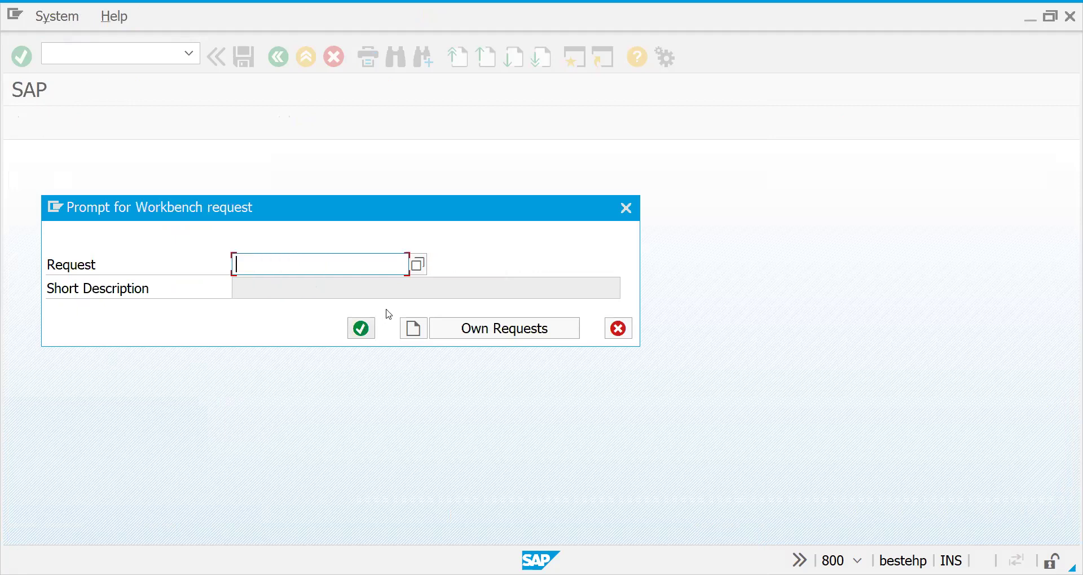
left_click(487, 332)
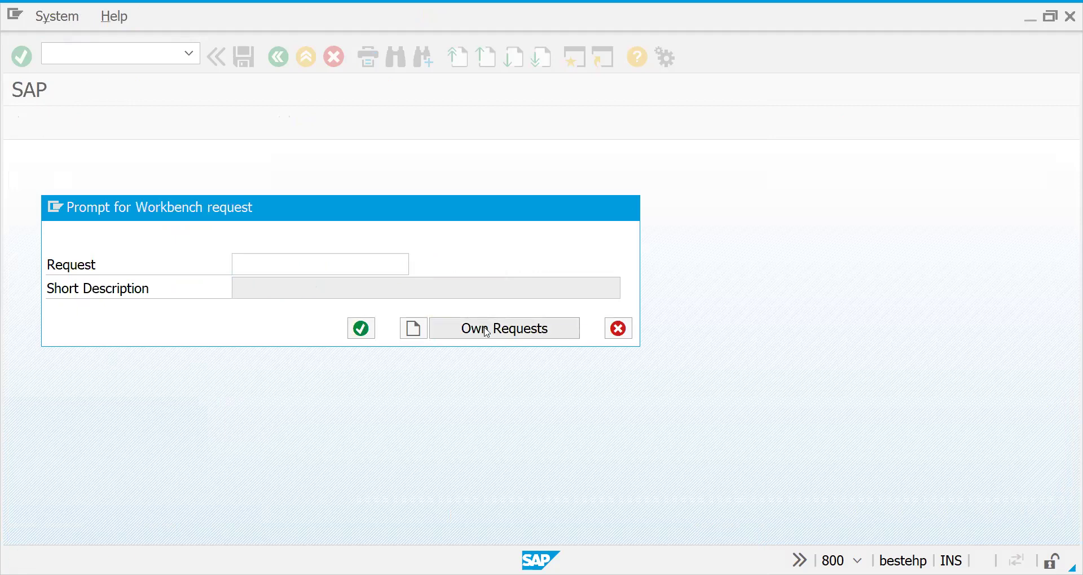
left_click(541, 556)
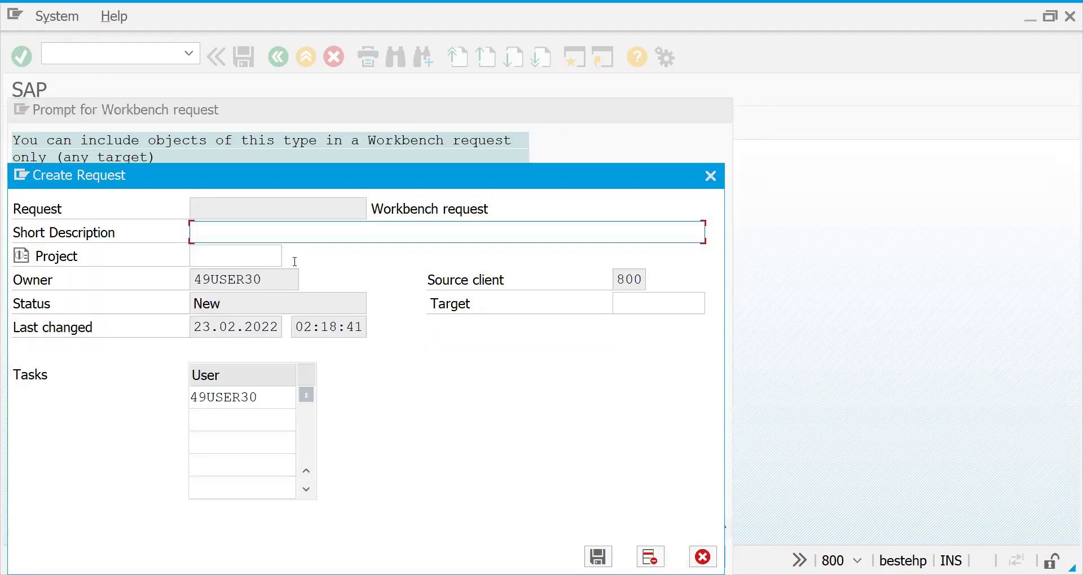
type("sales emp")
left_click(597, 546)
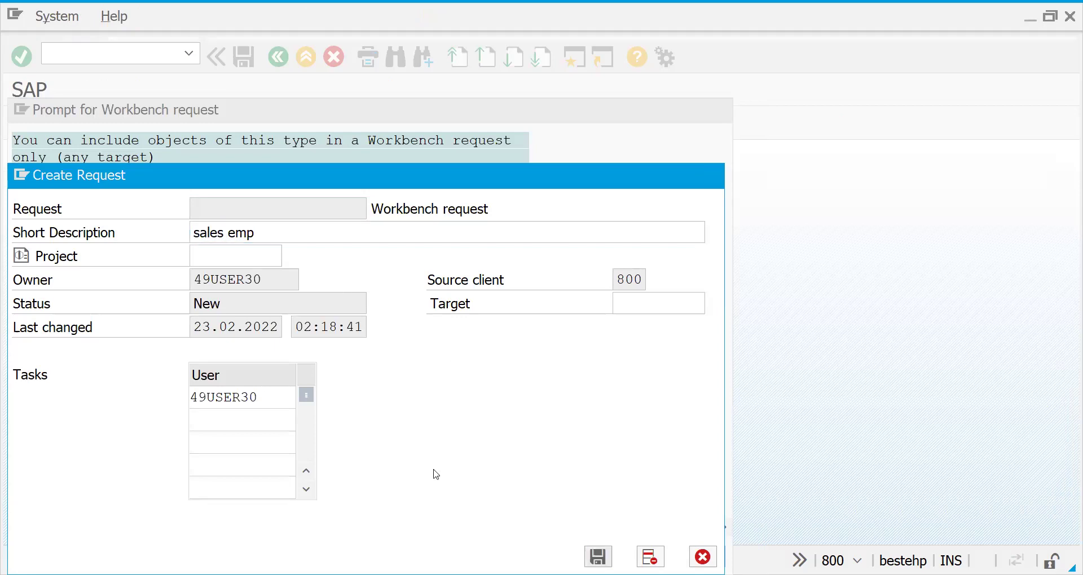
Assign the 'sales emp' request, rerun the activity, and confirm its requests.
left_click(212, 292)
double_click(212, 292)
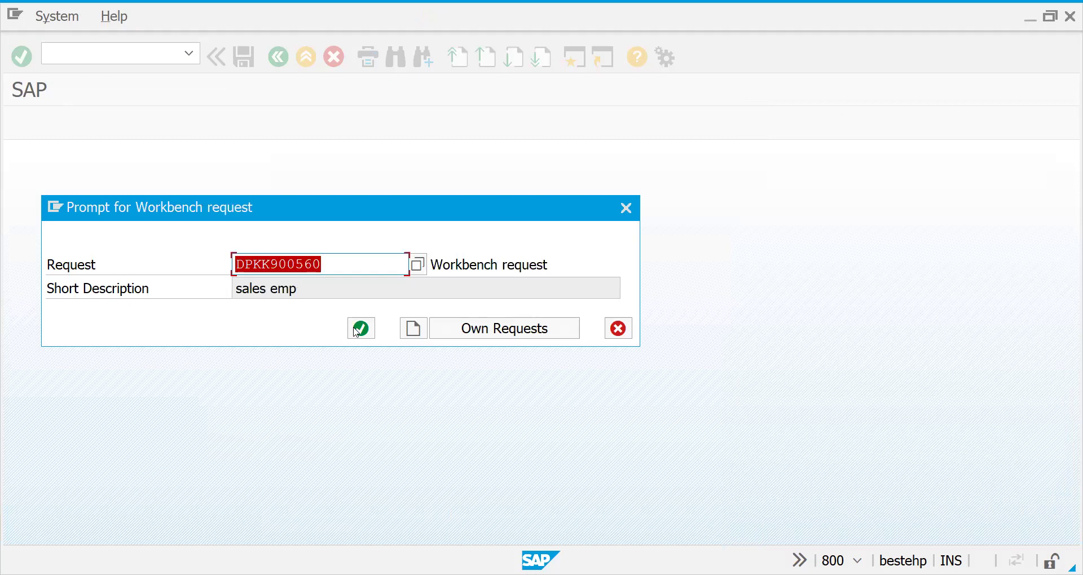
left_click(360, 329)
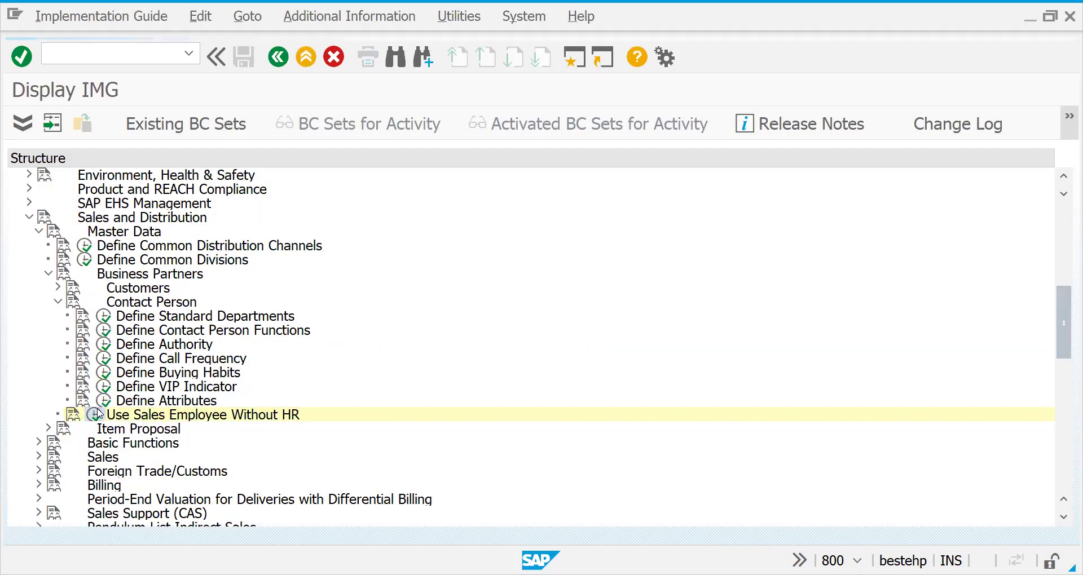
left_click(96, 414)
left_click(361, 329)
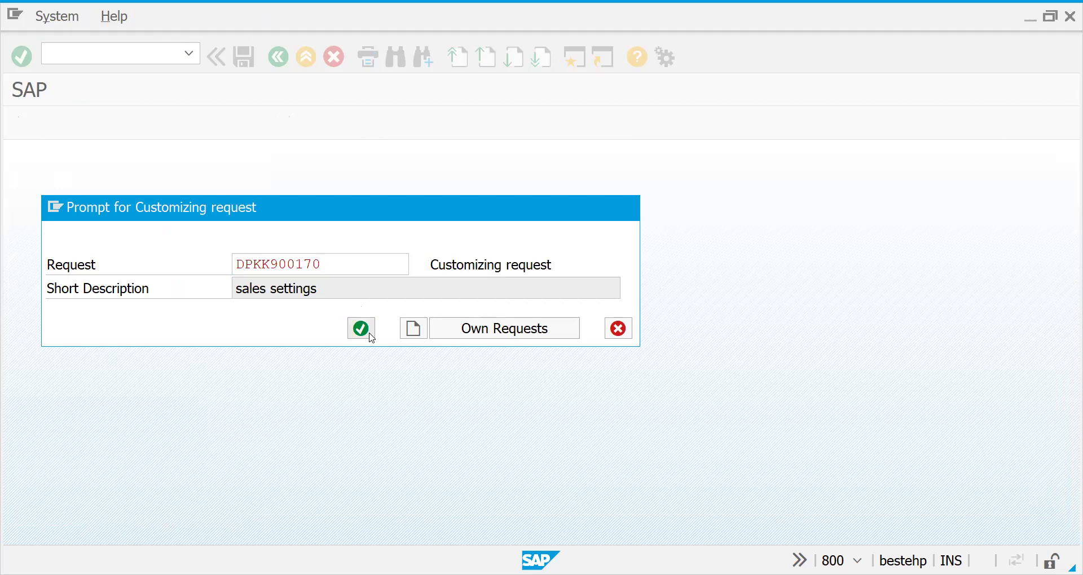
left_click(362, 329)
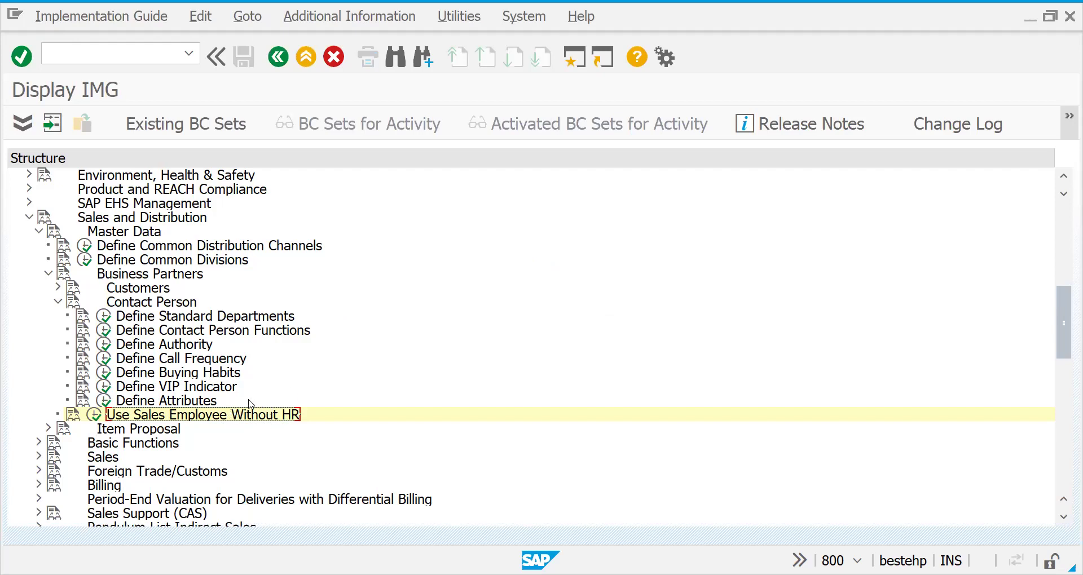
left_click(92, 418)
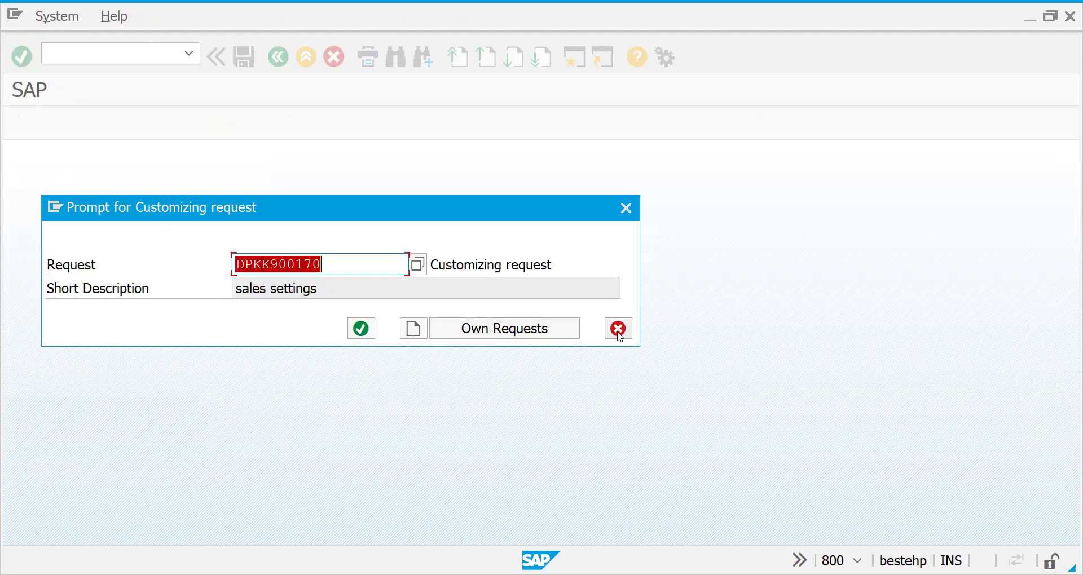
left_click(618, 328)
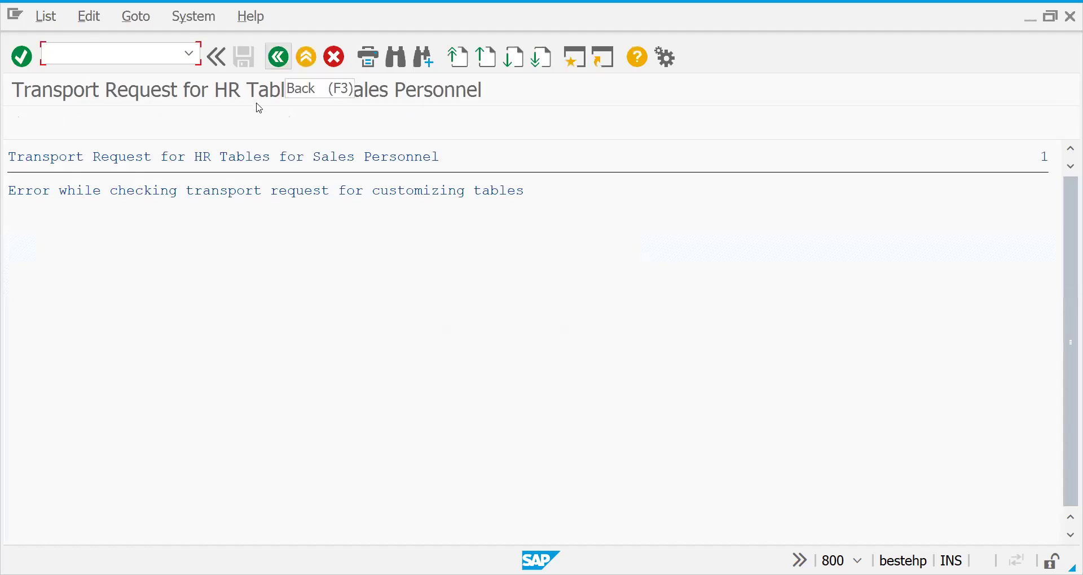
left_click(278, 58)
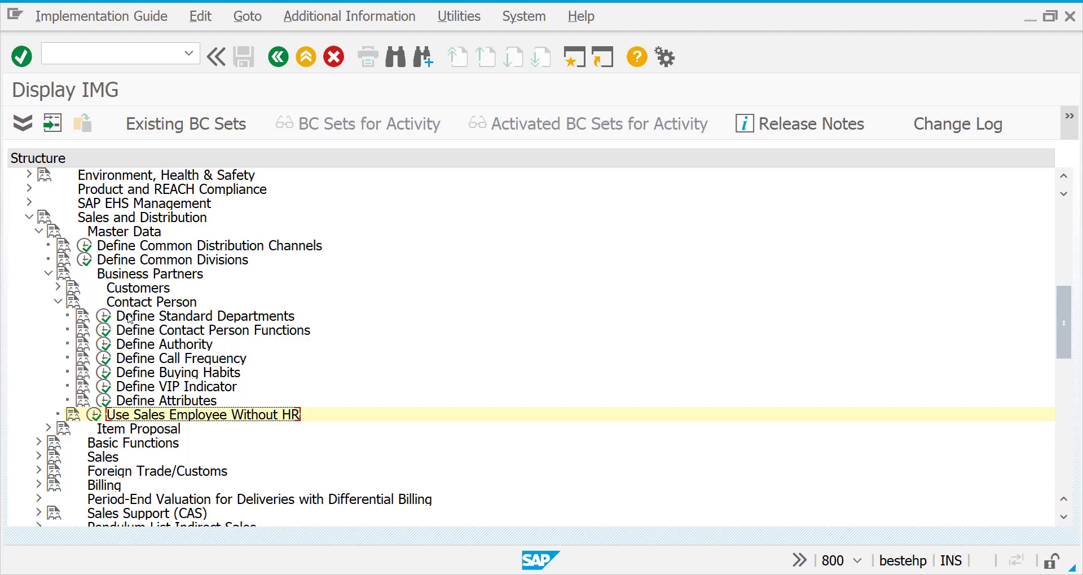
Collapse and re-expand the Contact Person branch, then start transaction VAP1.
left_click(59, 302)
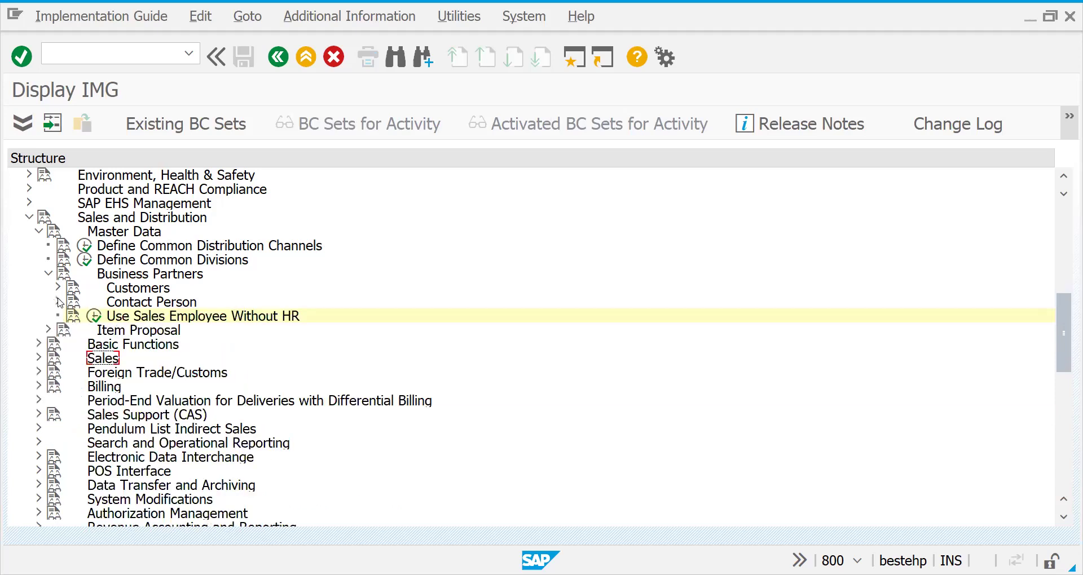
left_click(58, 302)
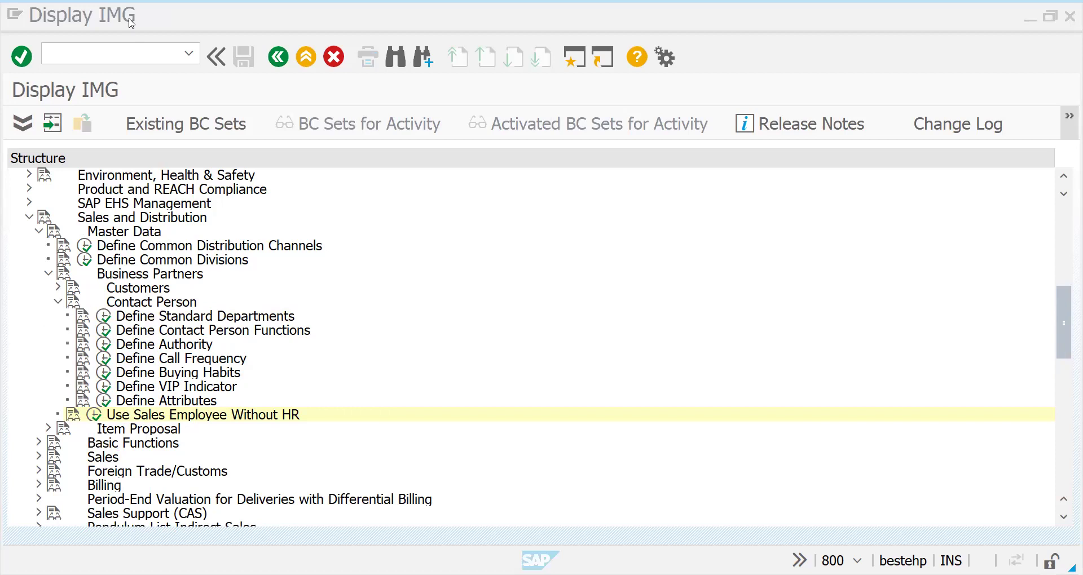
left_click(92, 50)
type("/n")
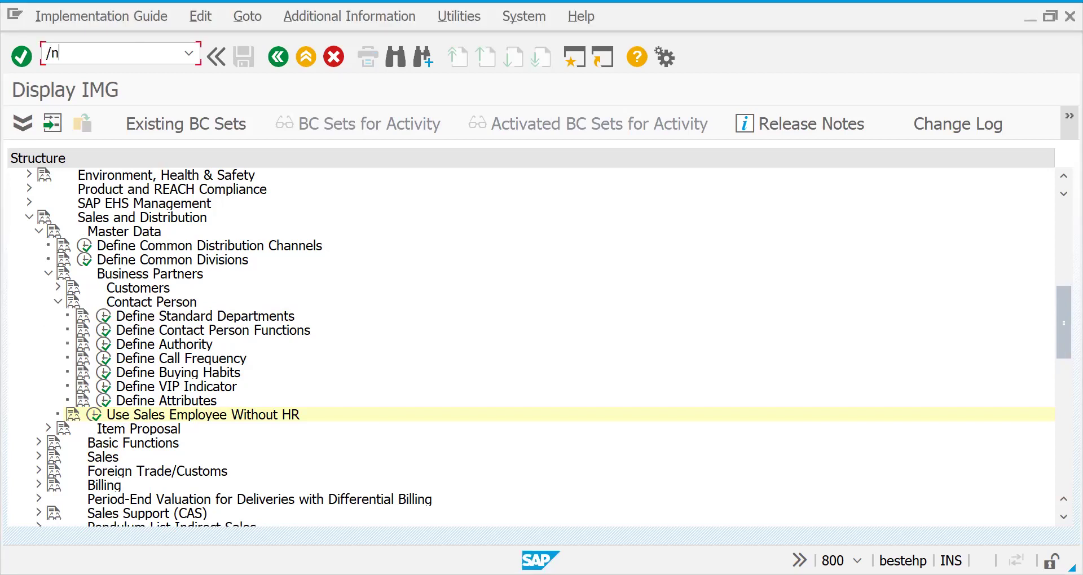
type("vap1")
key("Return")
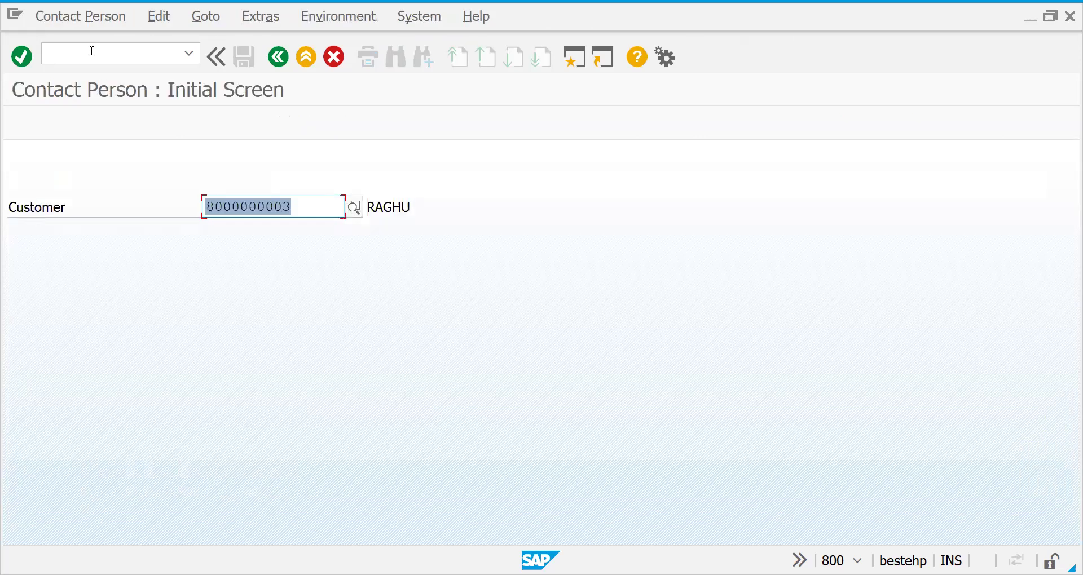
Choose the customer from the recent-entries list and open the Contact Person Create form.
left_click(292, 205)
double_click(219, 199)
type("9")
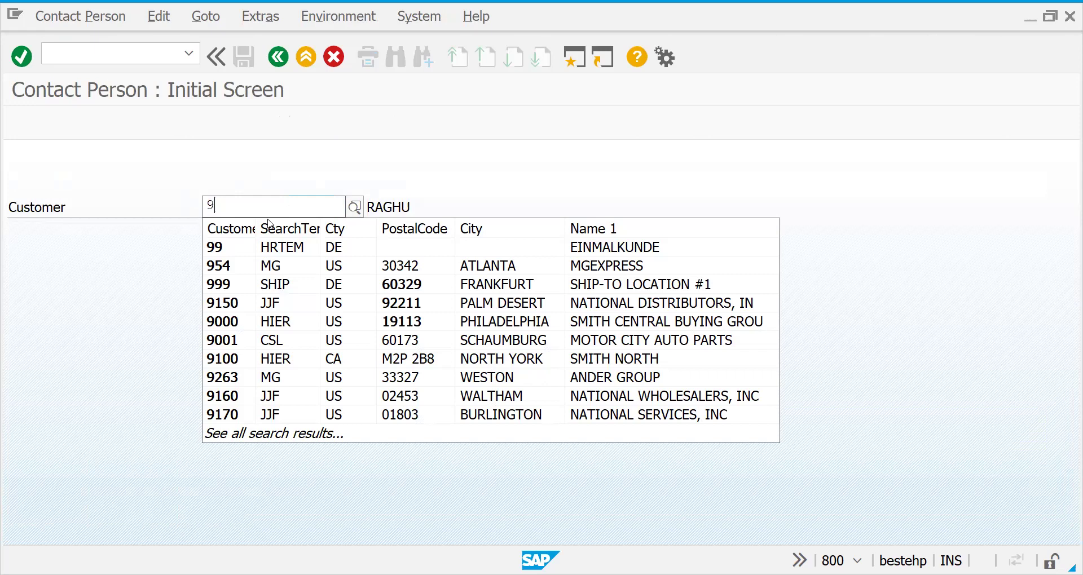
key("BackSpace")
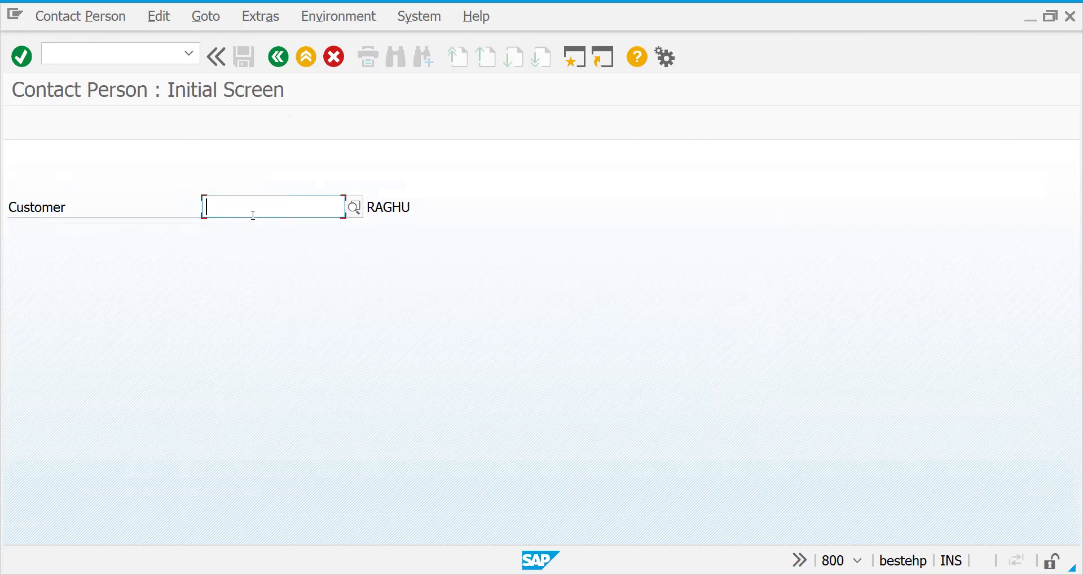
left_click(253, 215)
key("Down")
key("Down")
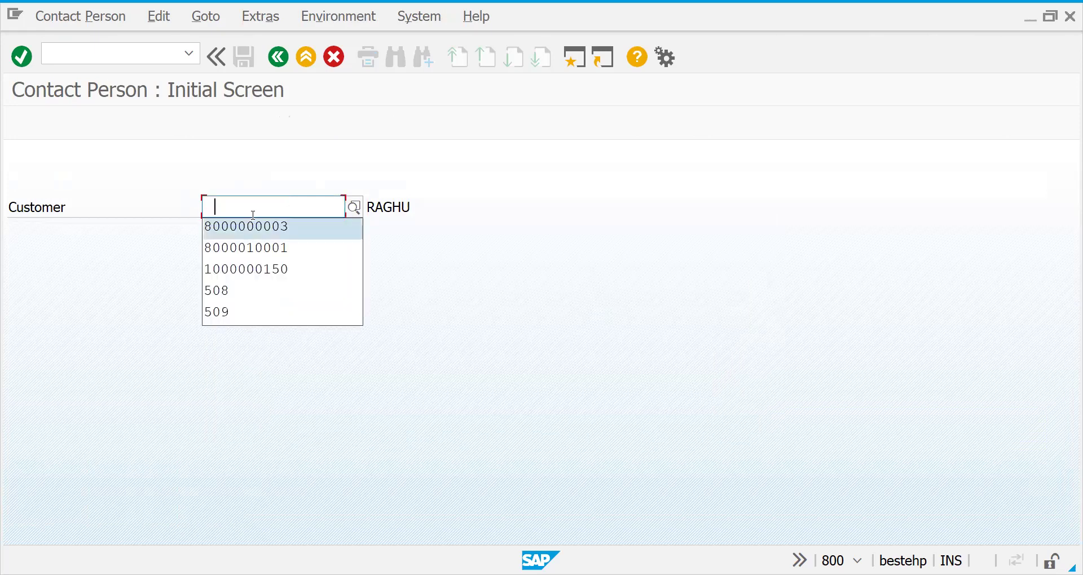
key("Return")
key("Return")
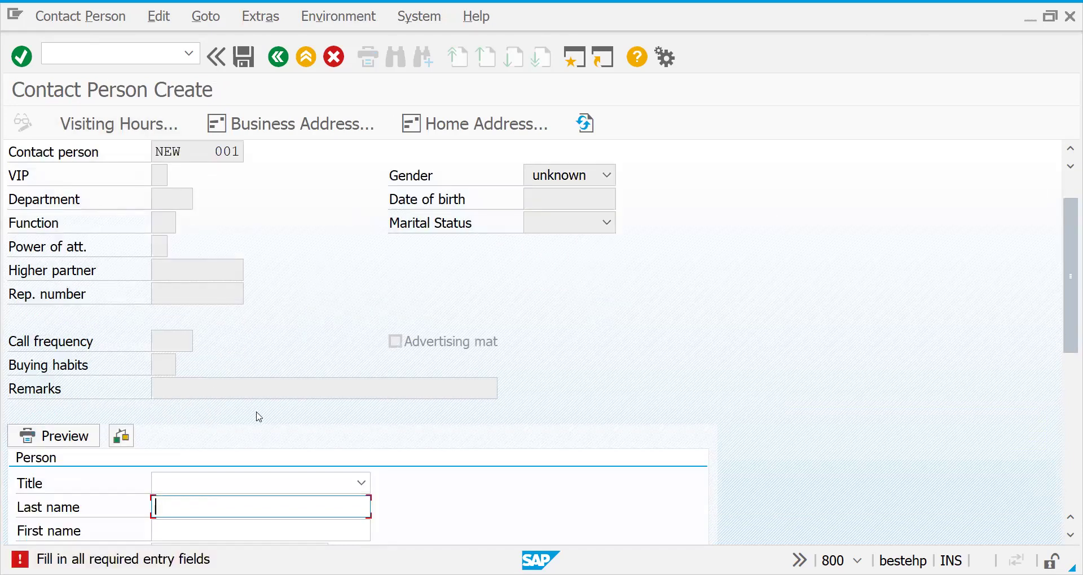
Enter the contact's last and first names, choose title Mr., and bring up Visiting Hours.
left_click(188, 532)
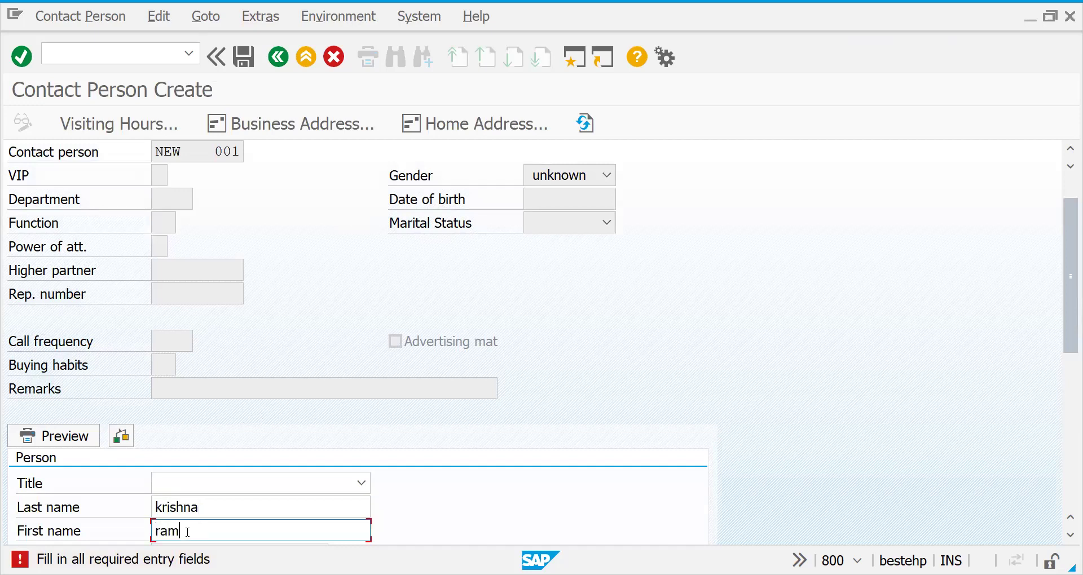
left_click(303, 483)
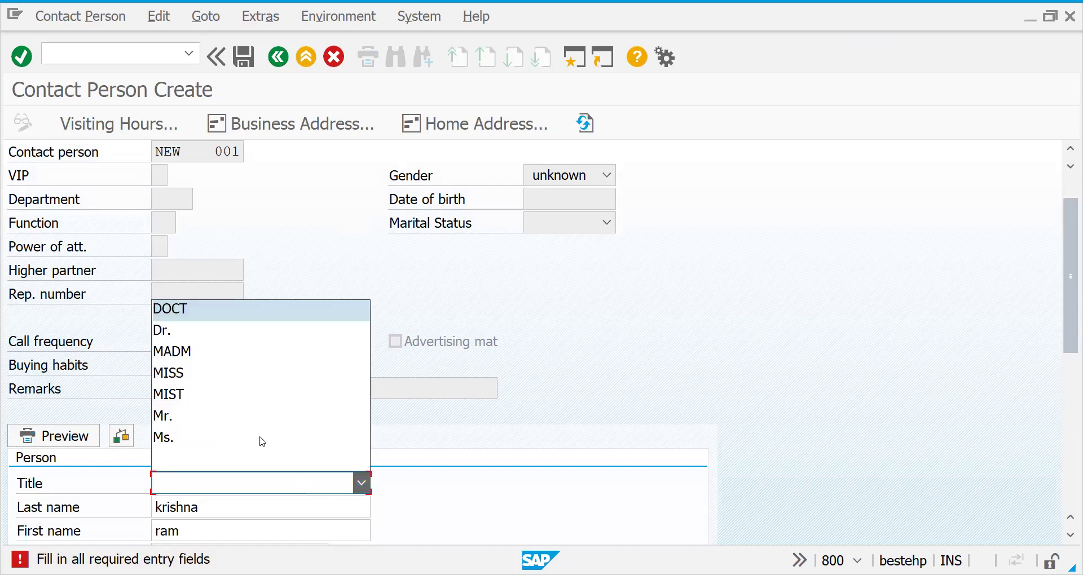
left_click(202, 419)
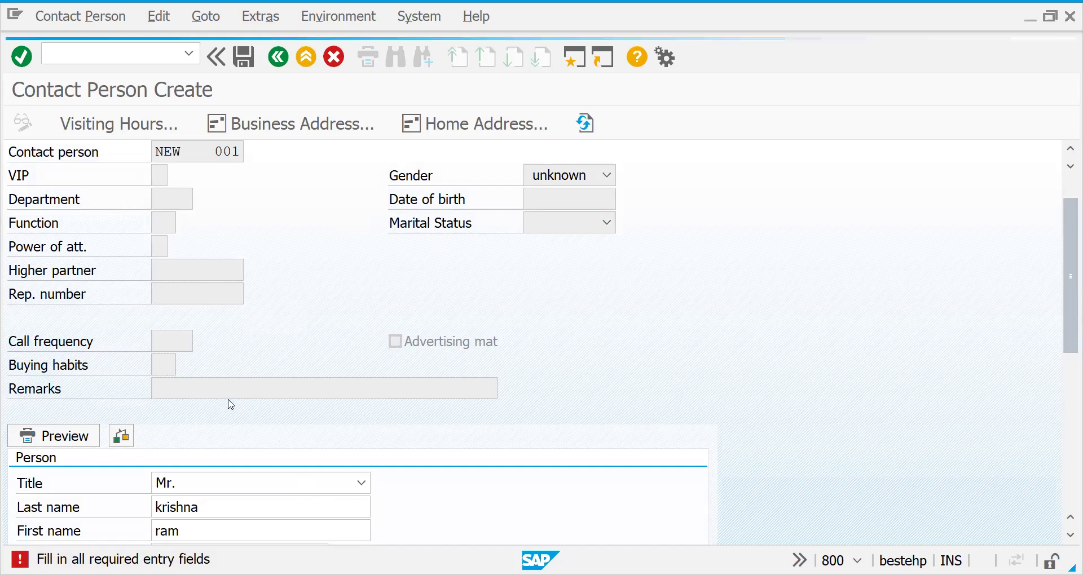
key("Return")
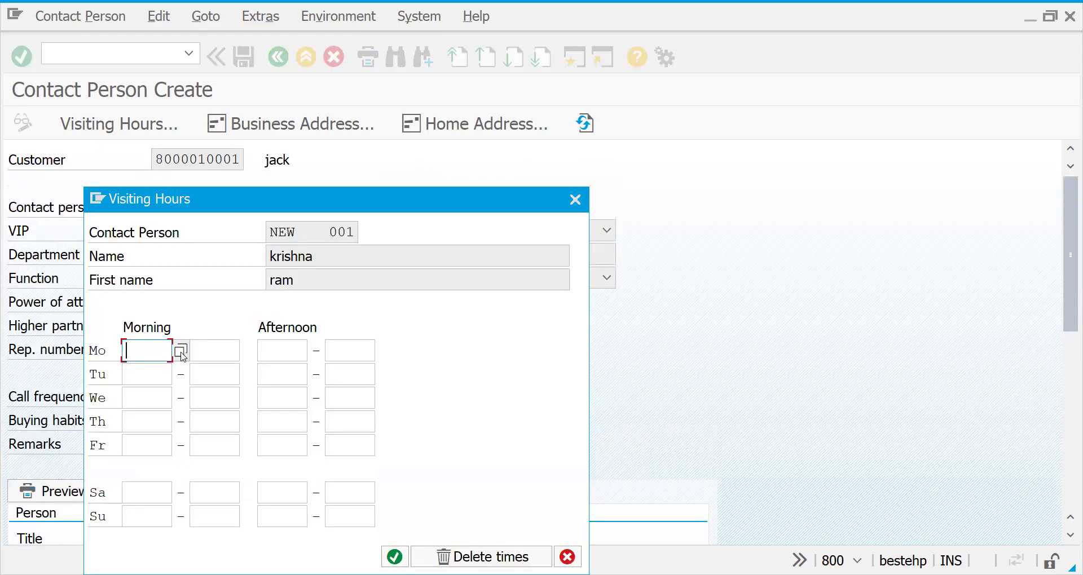
Pick Monday and Saturday from and to times with the time picker, both ending at 21:51.
left_click(181, 351)
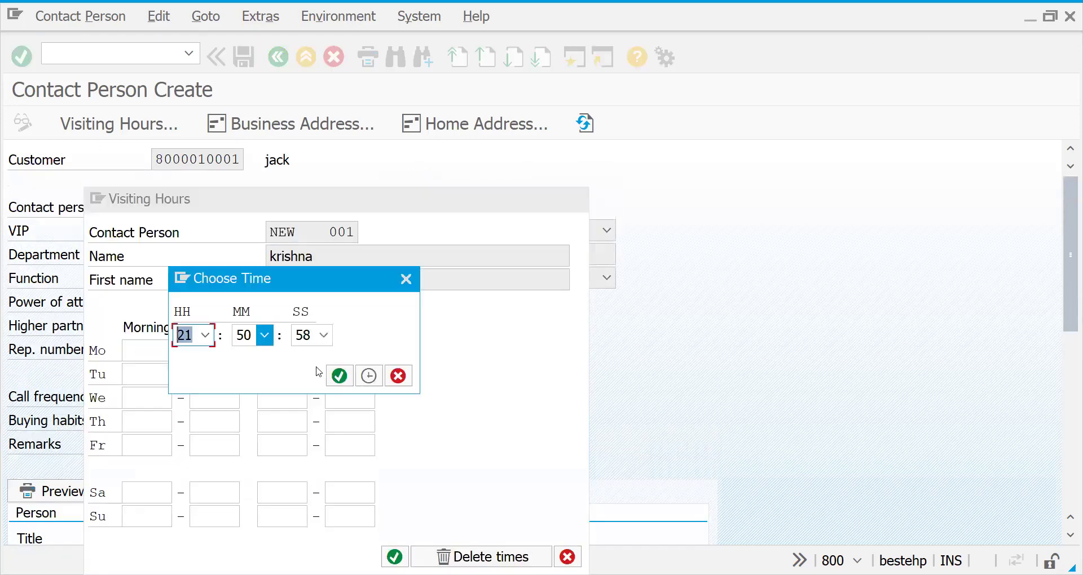
left_click(346, 385)
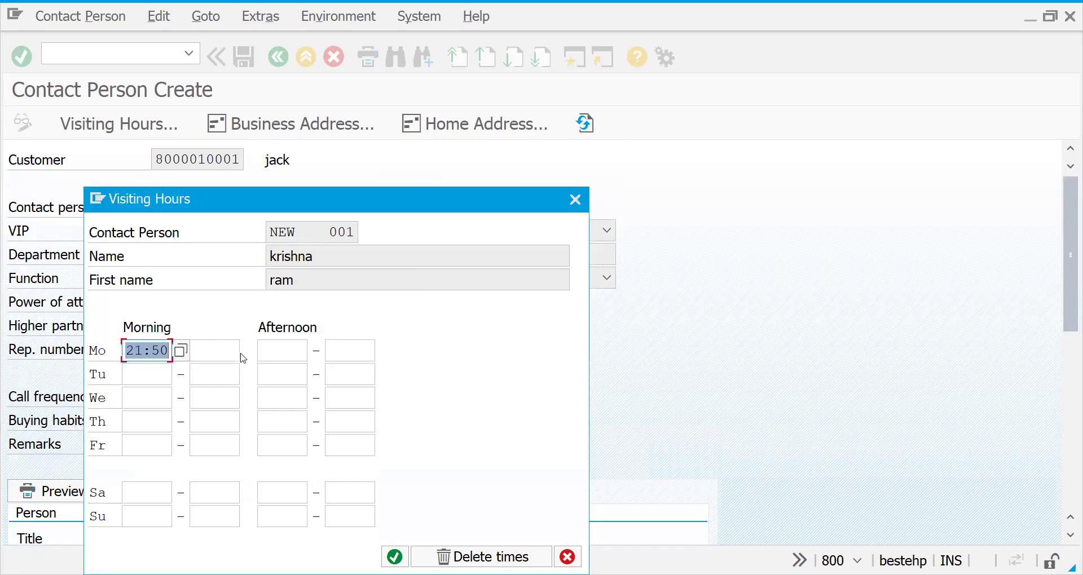
left_click(234, 354)
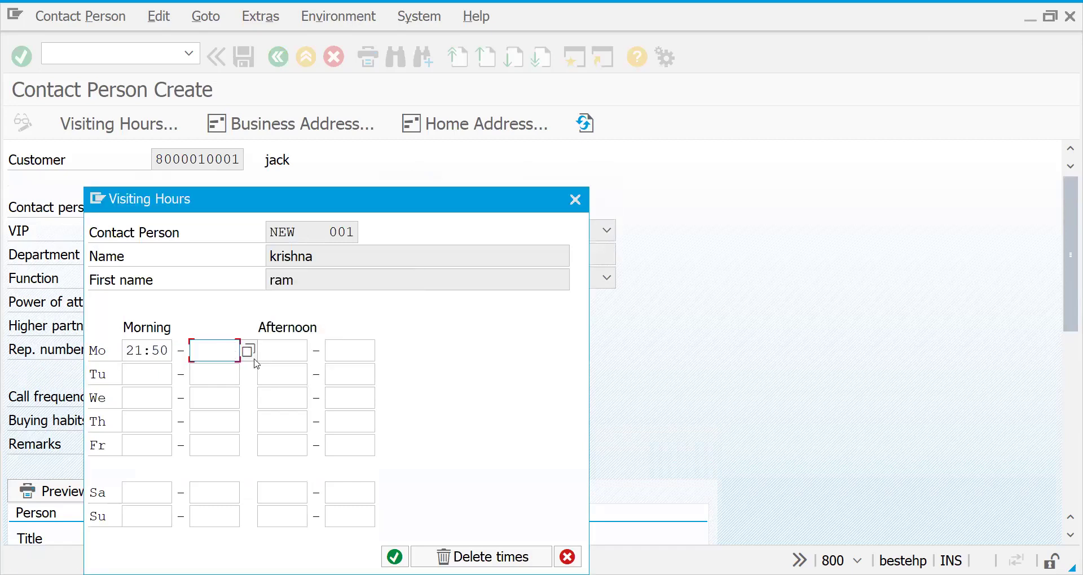
left_click(246, 355)
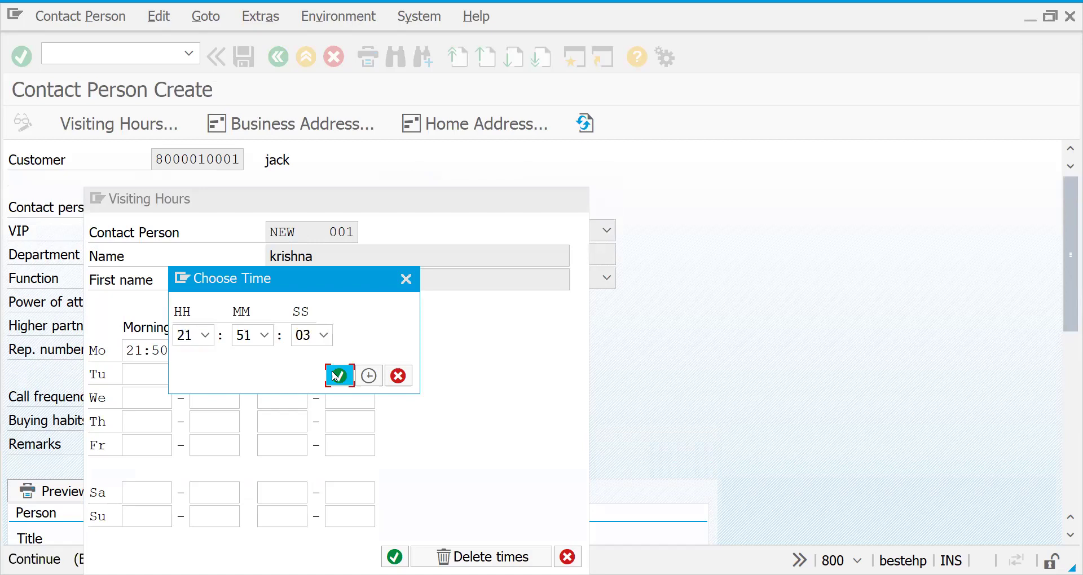
left_click(339, 375)
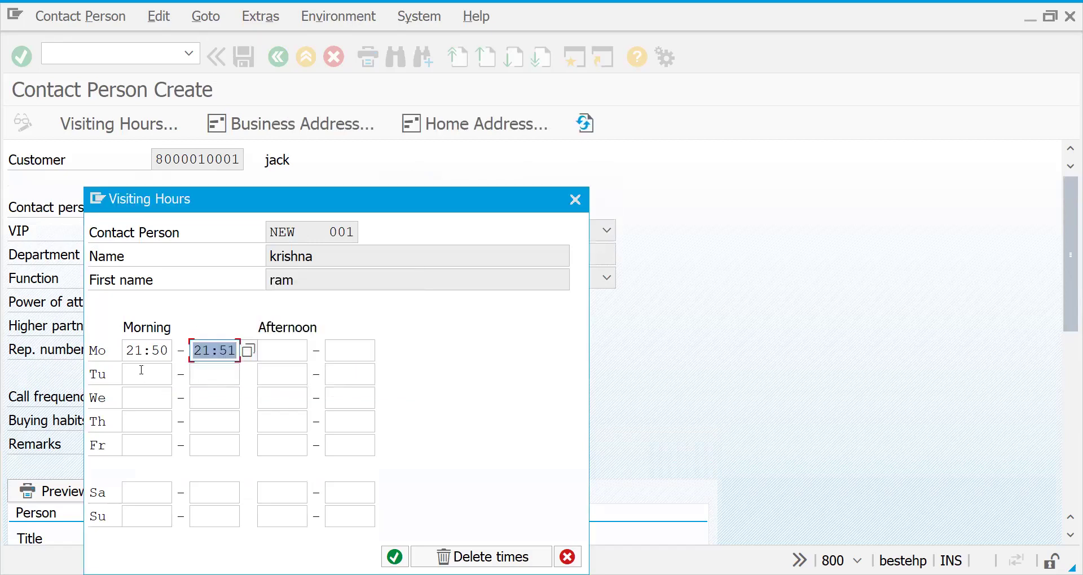
left_click(139, 516)
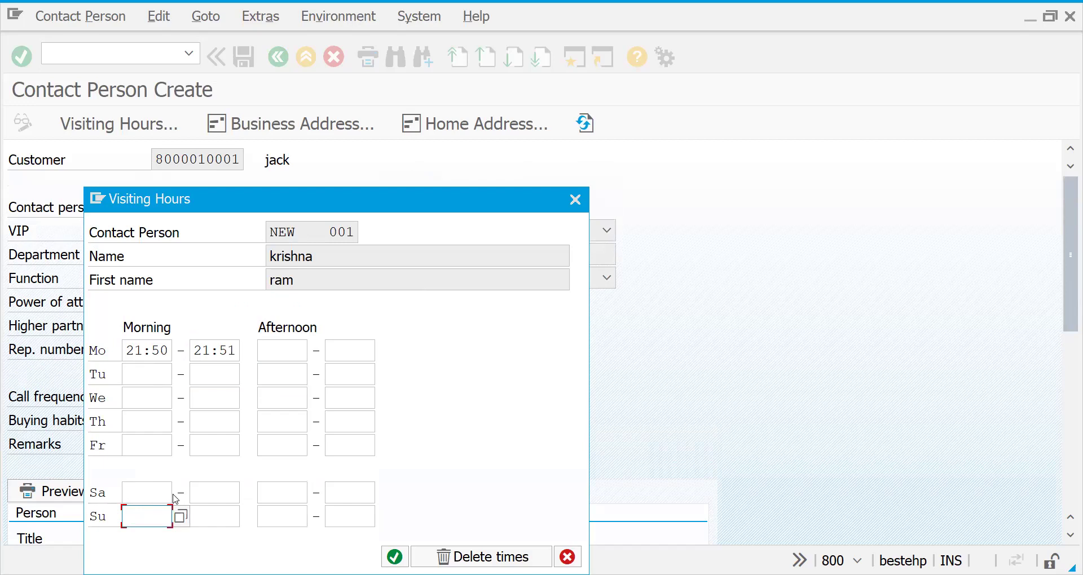
left_click(180, 516)
left_click(339, 375)
left_click(206, 492)
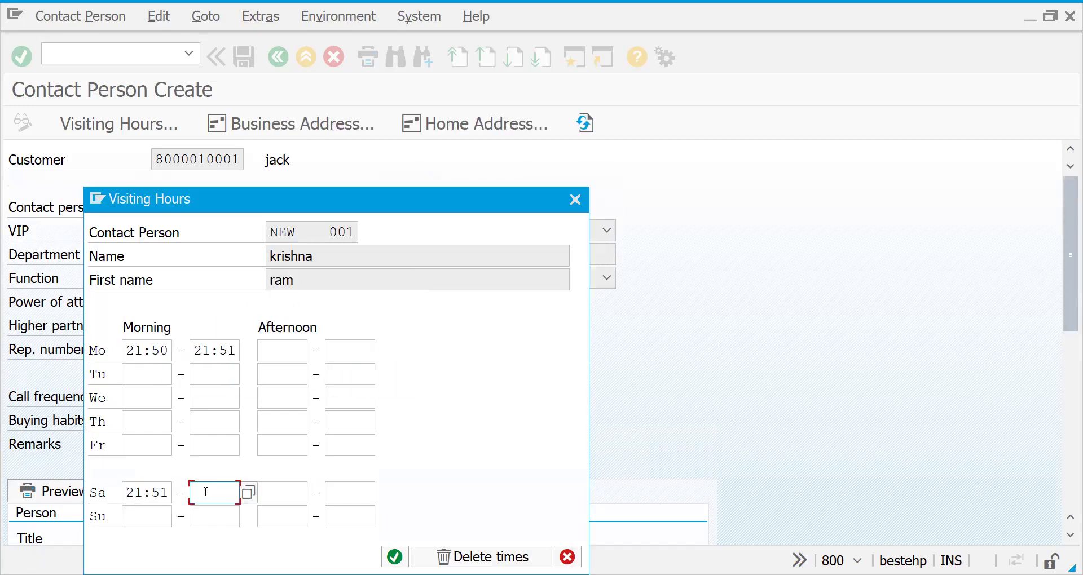
left_click(245, 495)
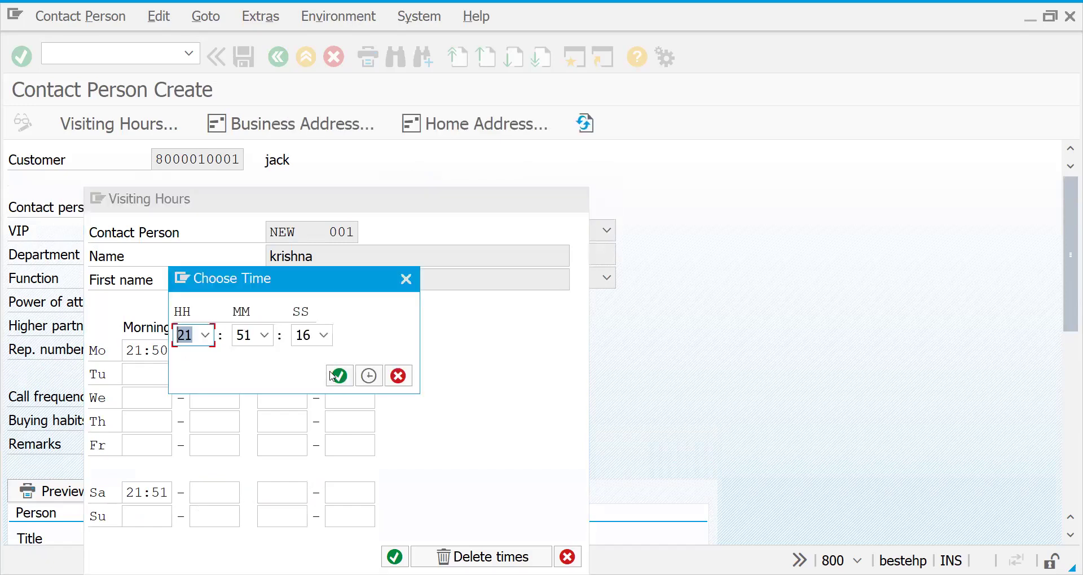
left_click(336, 377)
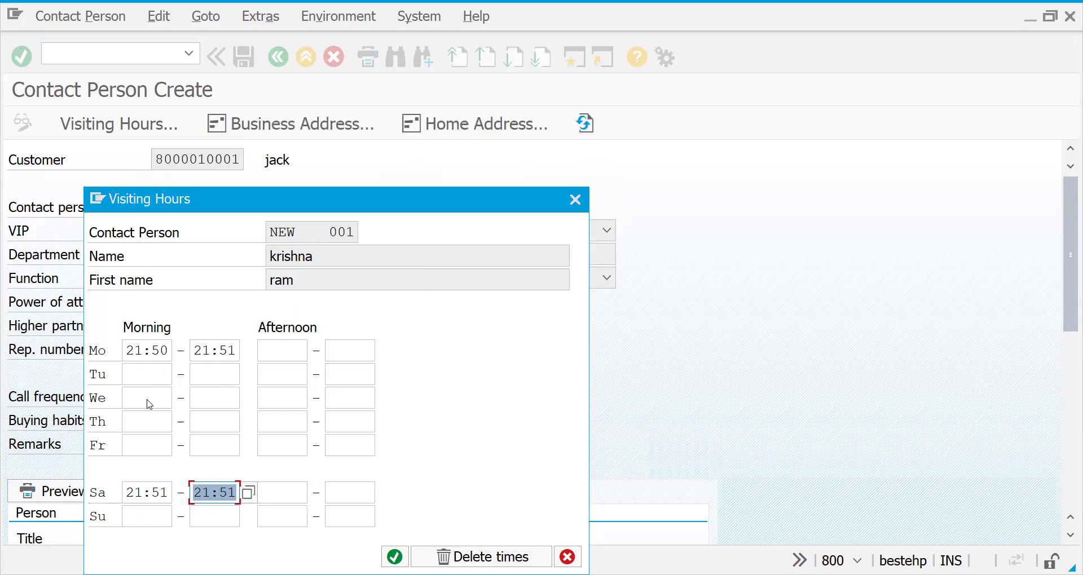
Correct the start times to 10:50 Monday and 12:51 Saturday, then confirm the visiting hours.
left_click(128, 349)
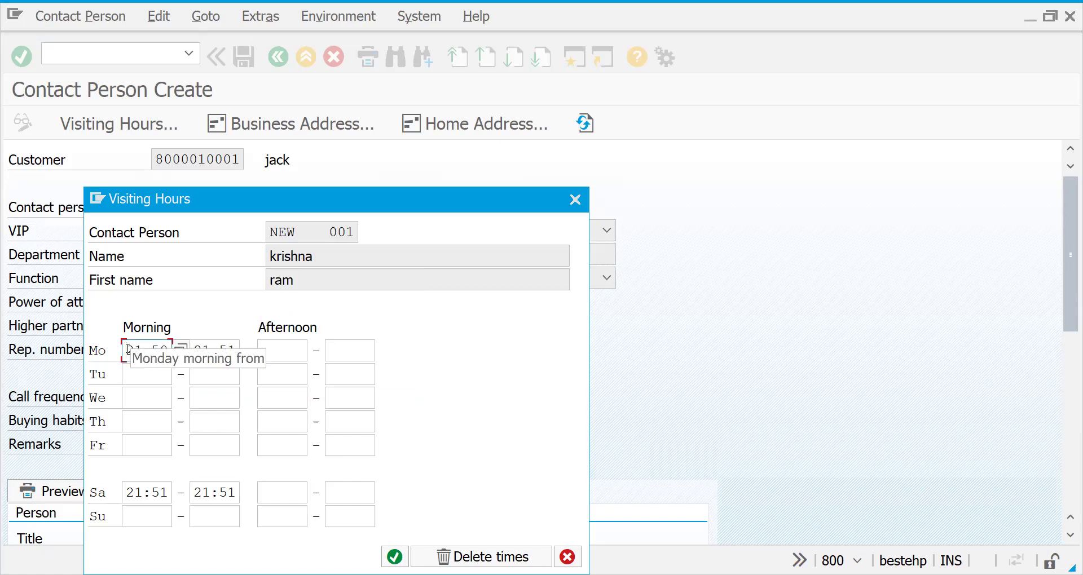
key("Delete")
key("Delete")
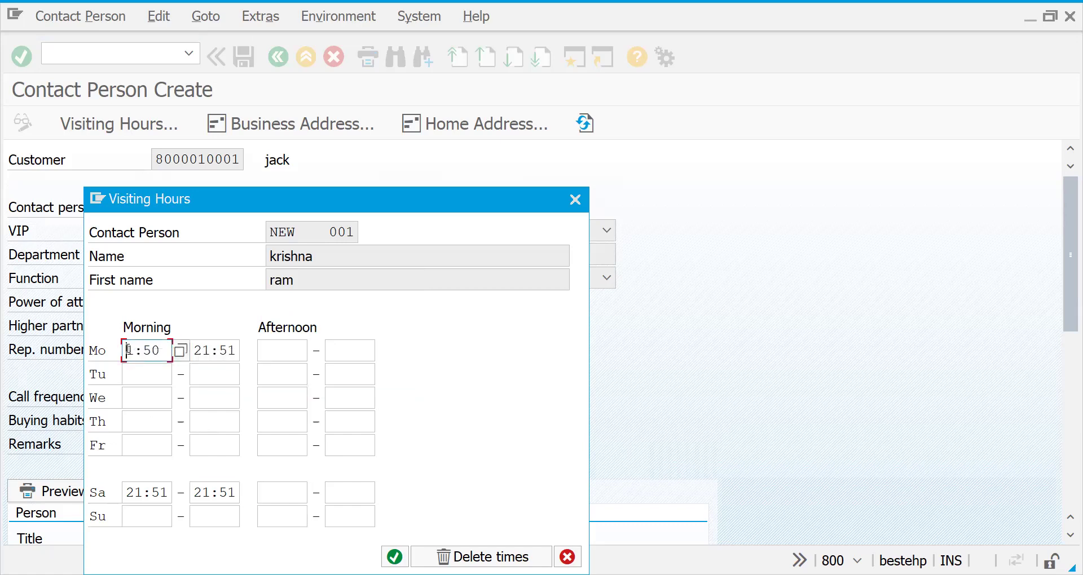
type("10")
left_click(130, 494)
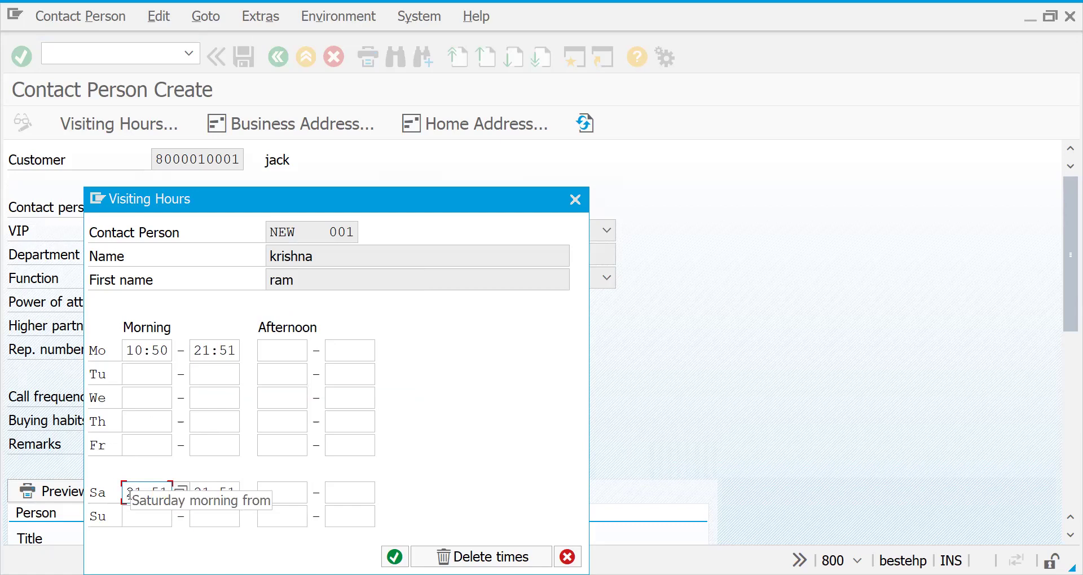
type("12")
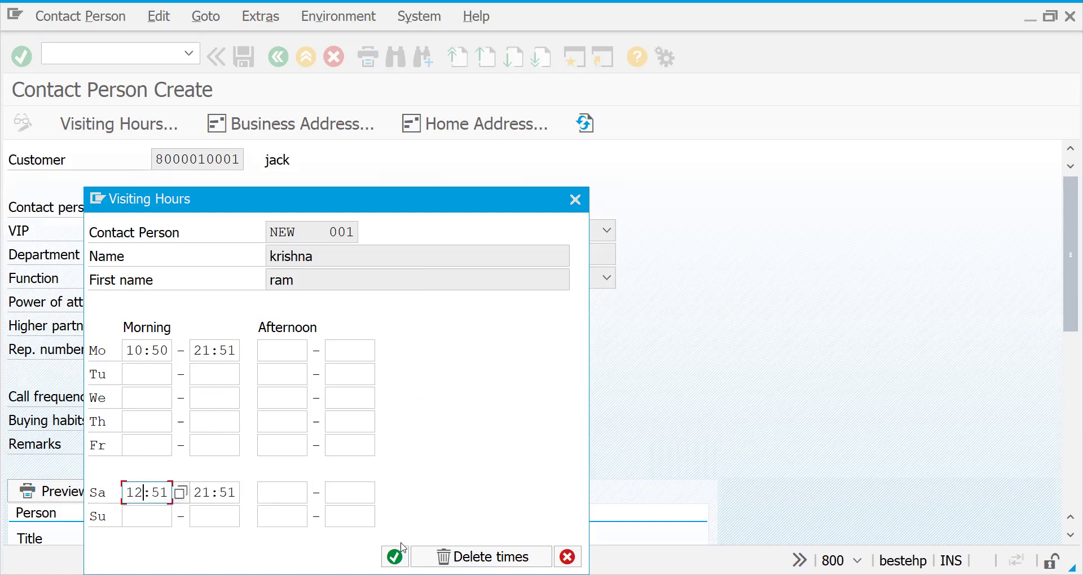
left_click(395, 557)
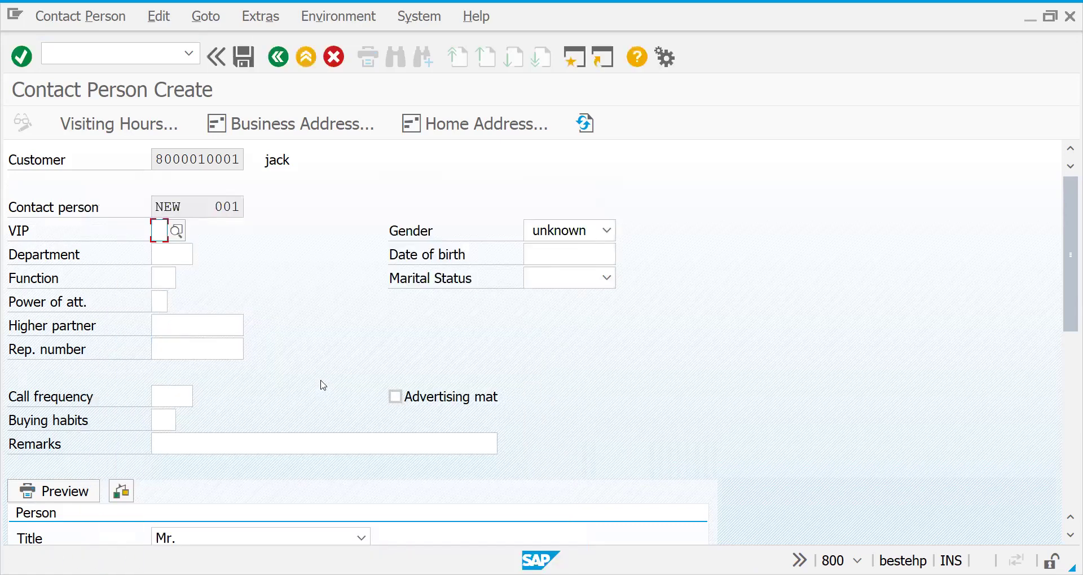
Set VIP to 1 Management, department D002 FI MANAGER and function 09 Fin.accountg manager.
left_click(177, 232)
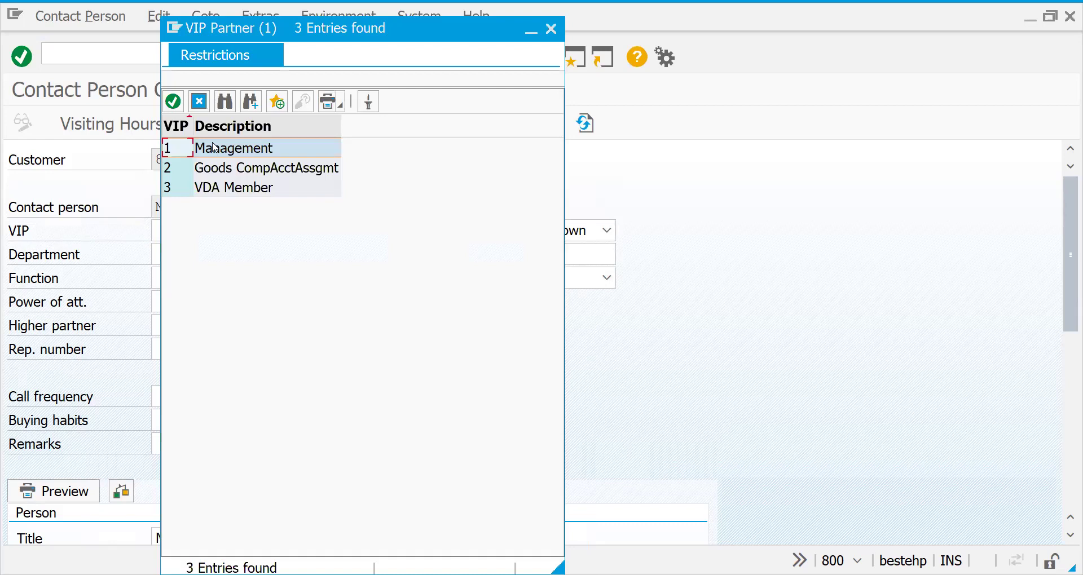
double_click(215, 148)
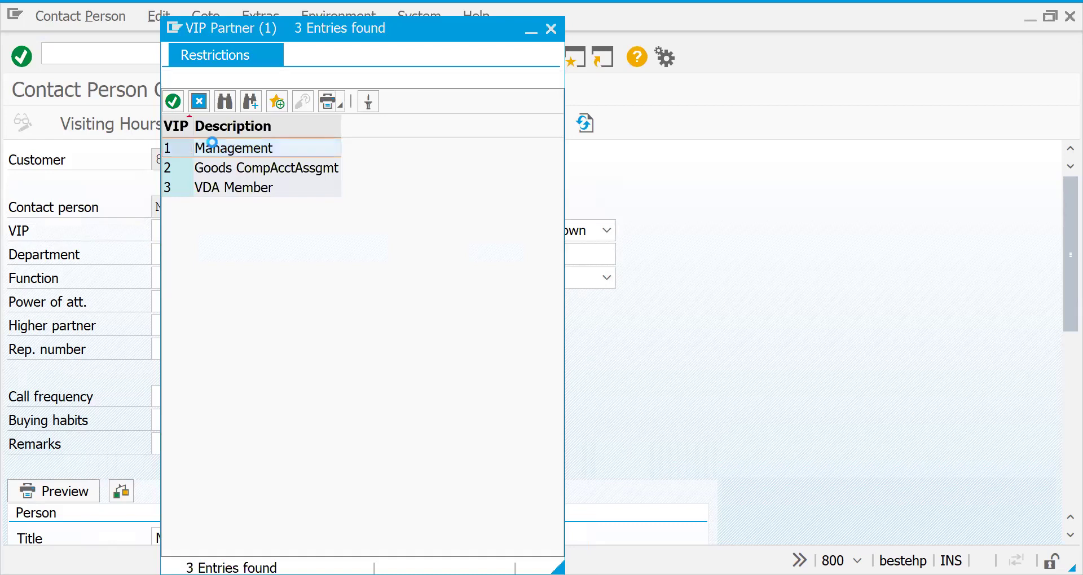
left_click(185, 260)
key("Return")
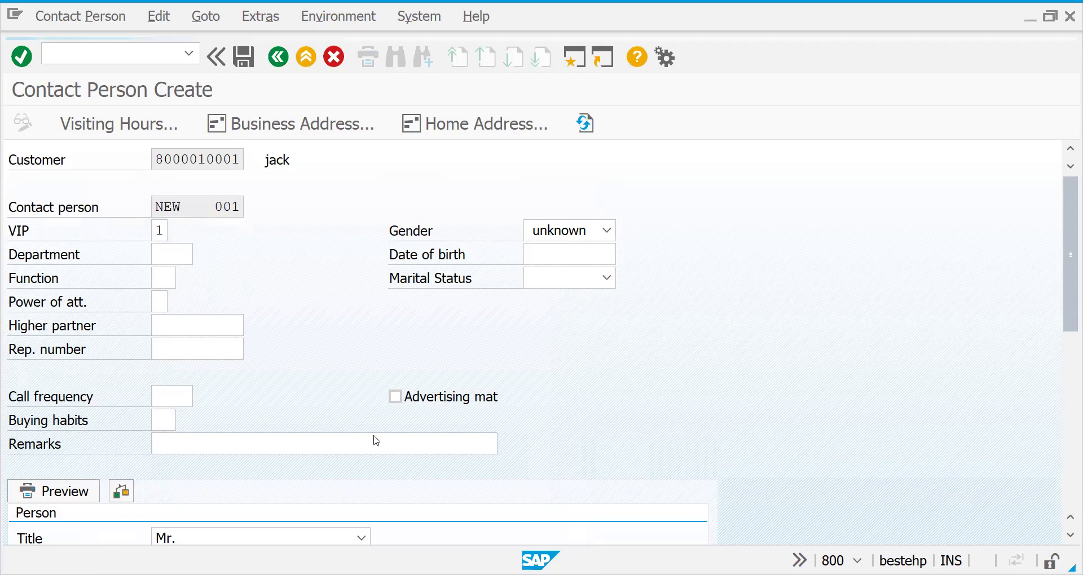
left_click(570, 506)
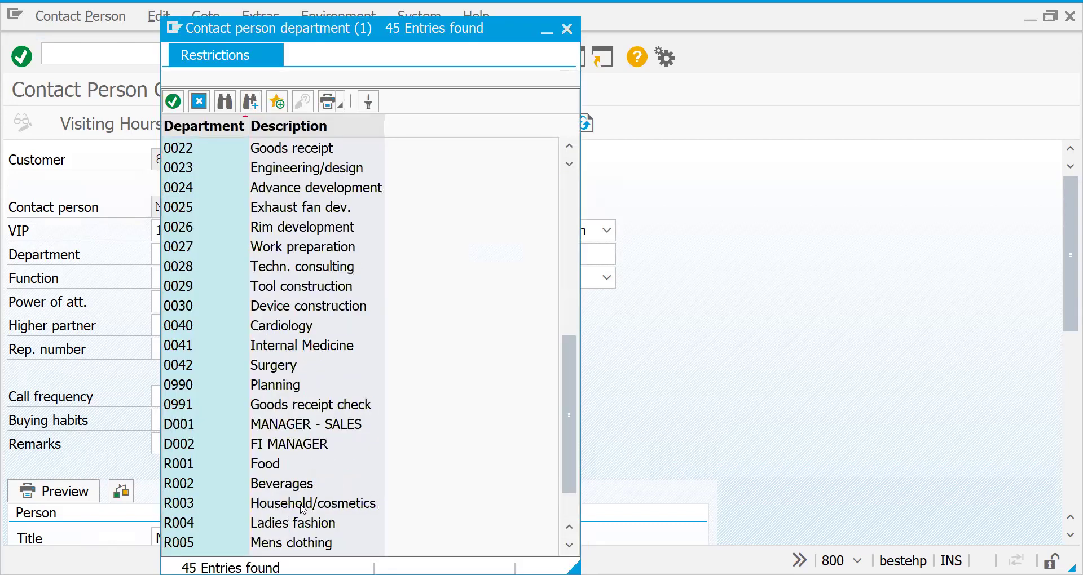
double_click(177, 443)
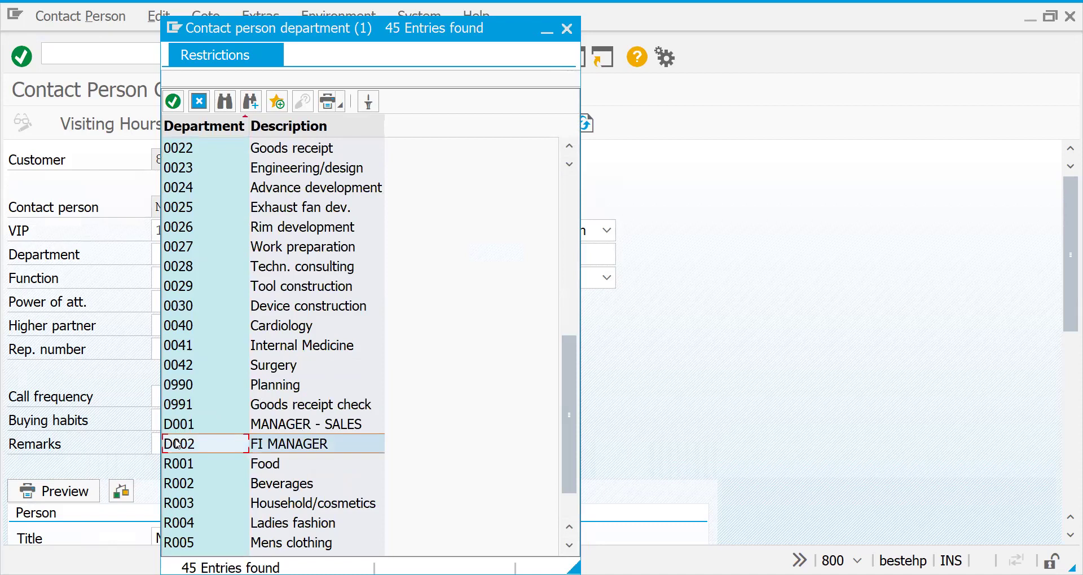
left_click(165, 279)
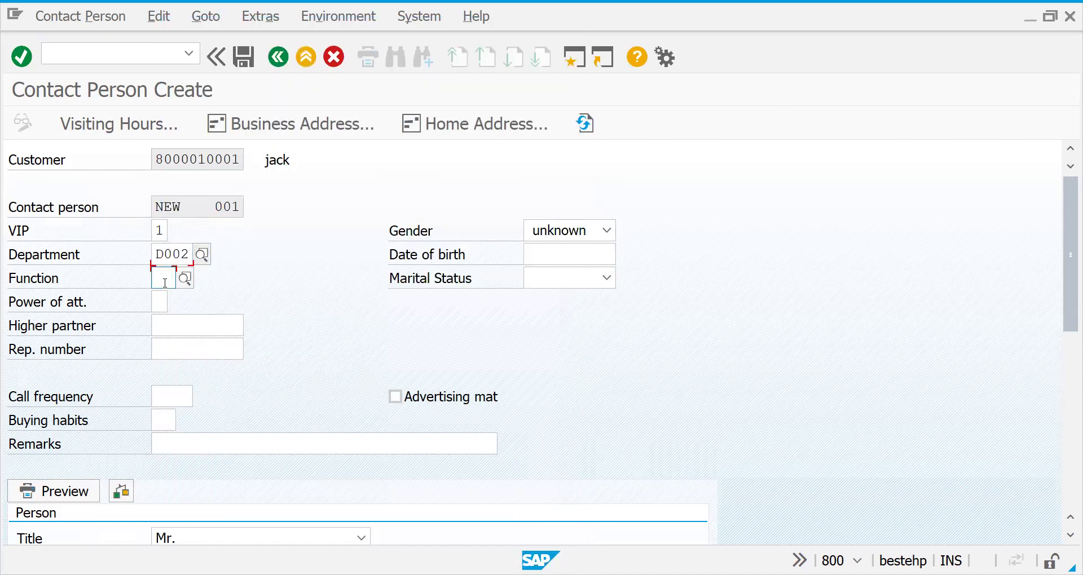
left_click(181, 282)
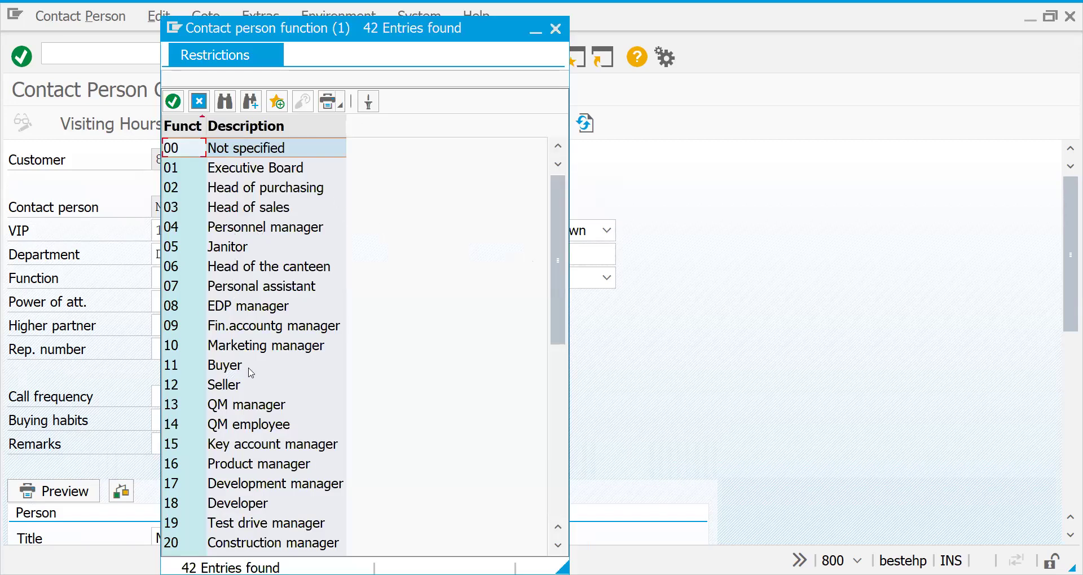
double_click(317, 326)
key("Return")
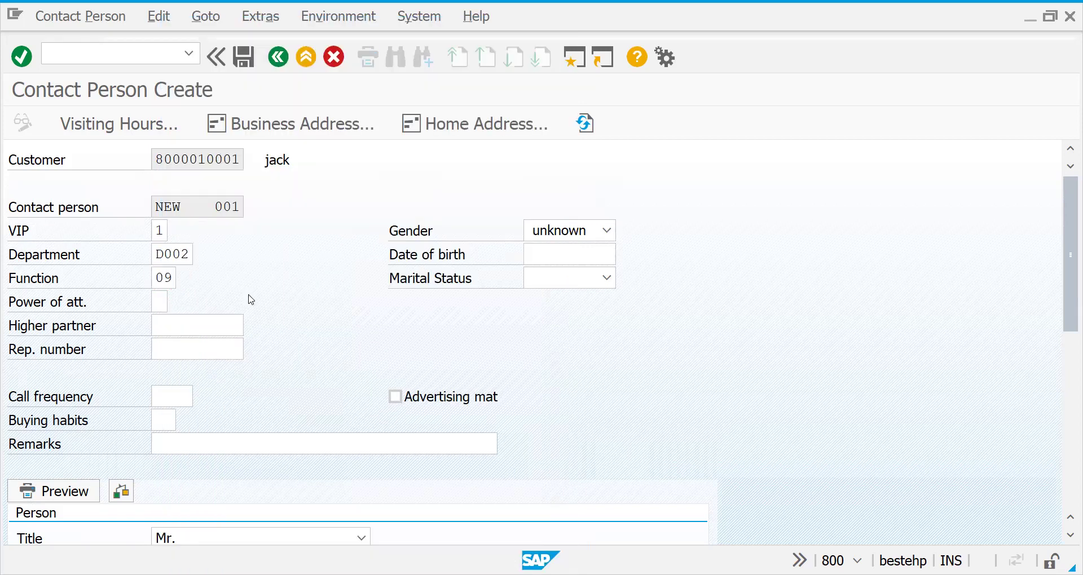
Choose power of attorney value 1, Joint Decision Maker, from the lookup and confirm it.
left_click(162, 297)
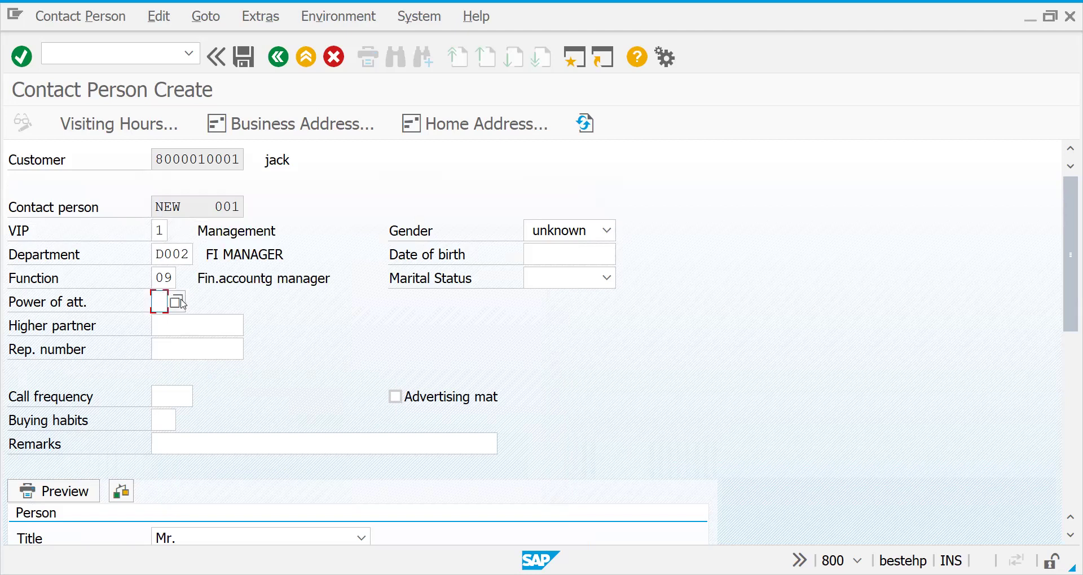
left_click(177, 301)
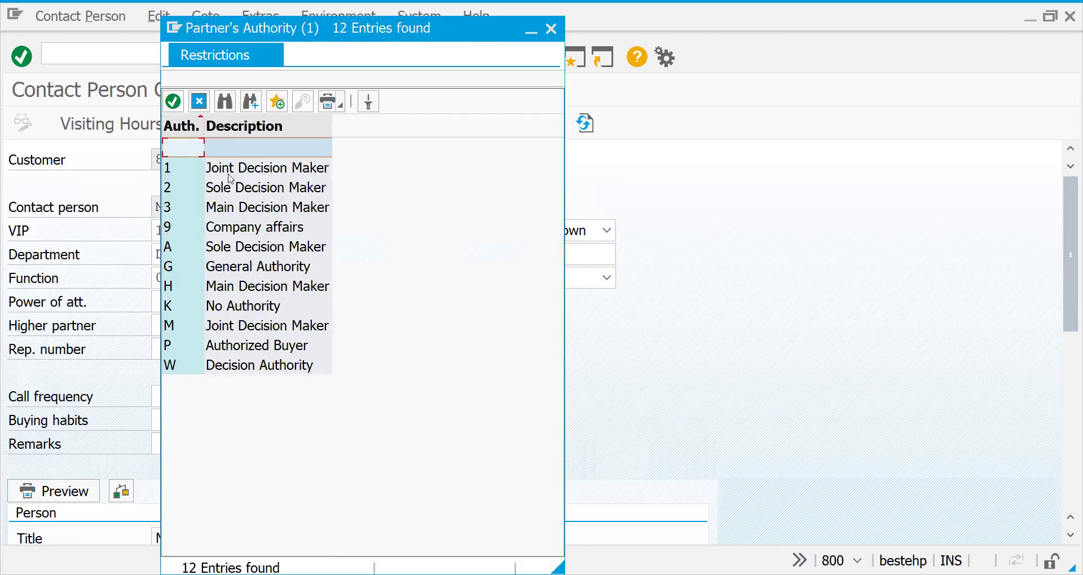
double_click(192, 305)
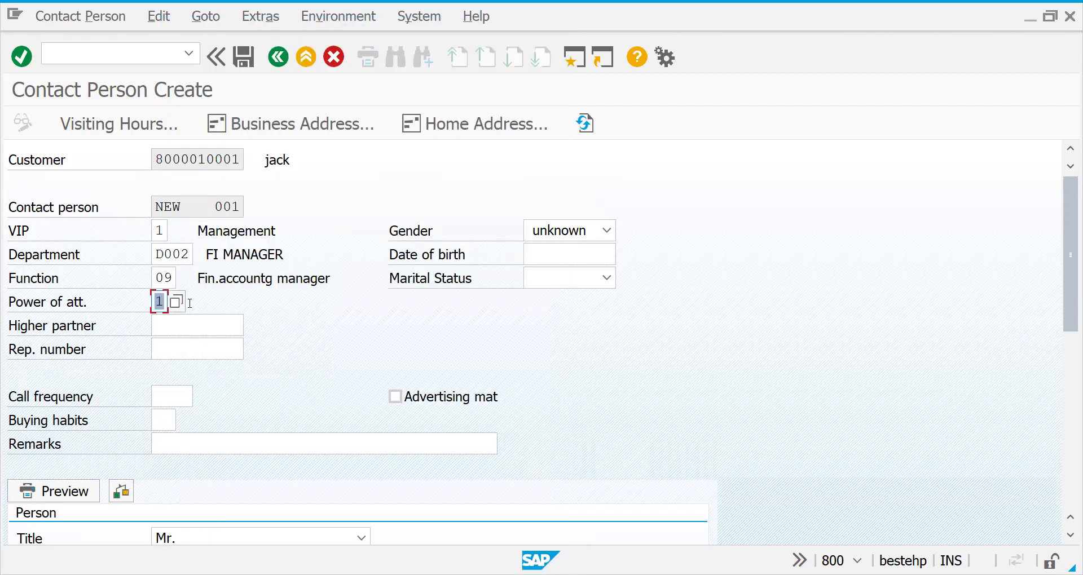
key("Return")
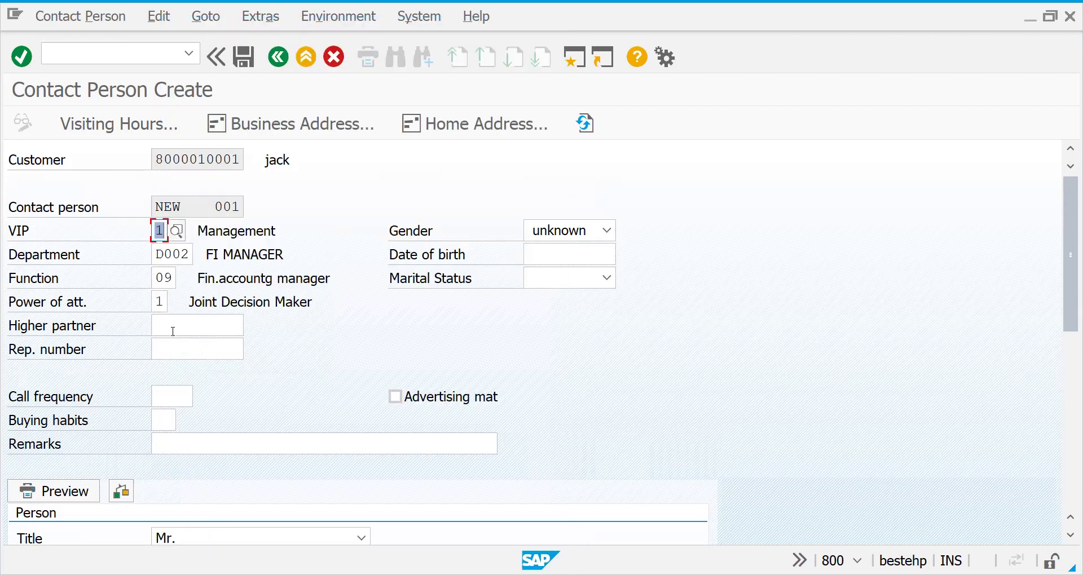
left_click(202, 326)
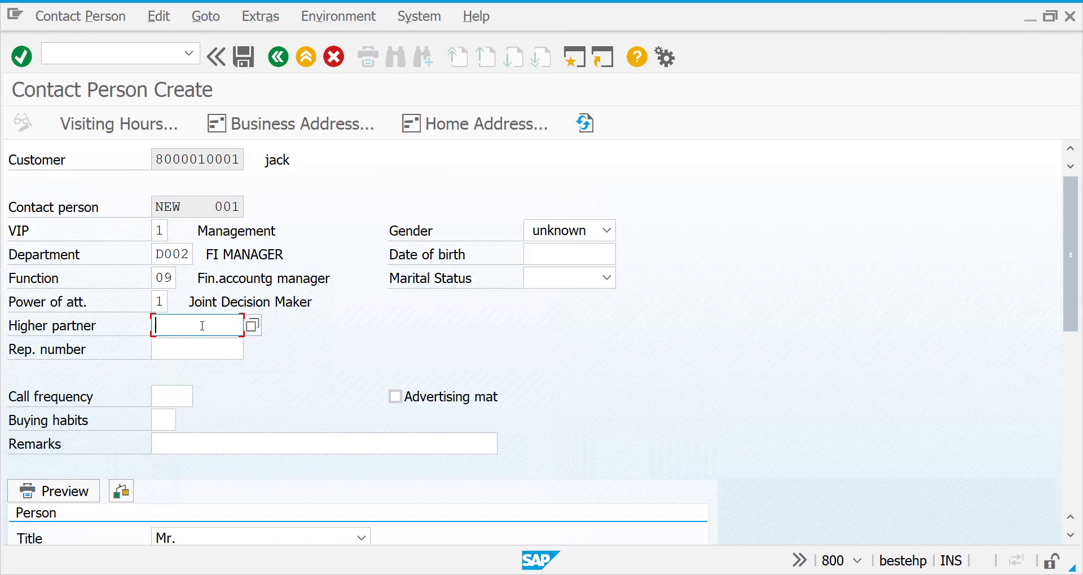
Look up higher partners and close the business partner search without choosing one.
left_click(252, 326)
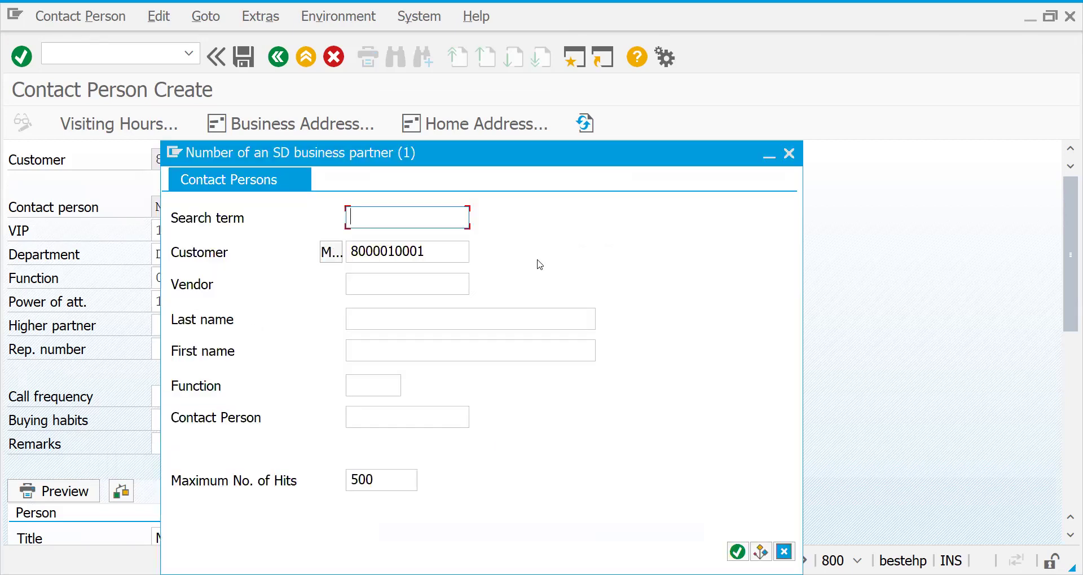
left_click(796, 159)
left_click(159, 347)
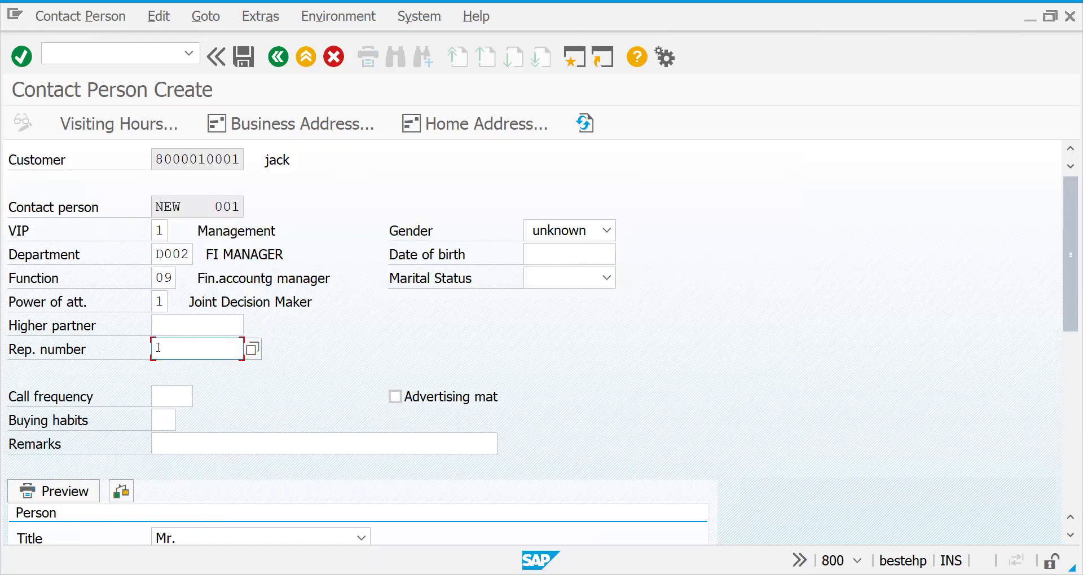
left_click(170, 327)
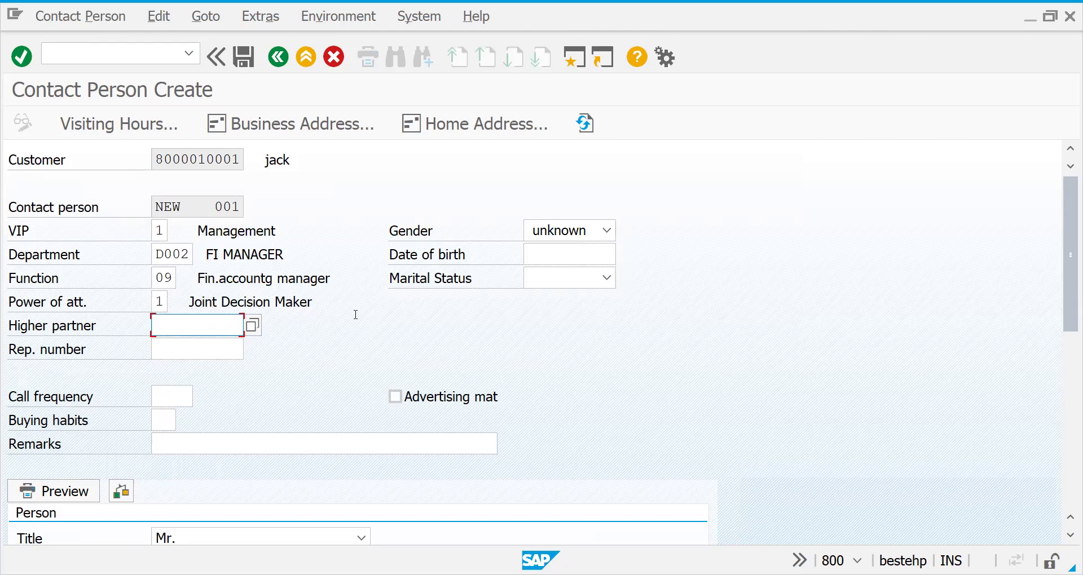
Set the gender to 1 Male and bring up the date-of-birth calendar.
left_click(607, 230)
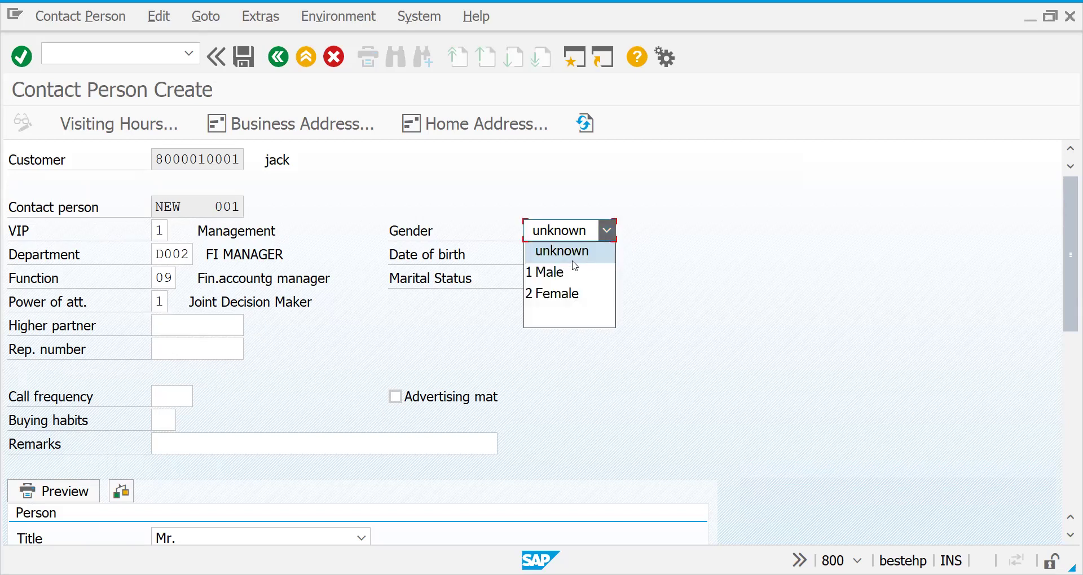
left_click(561, 273)
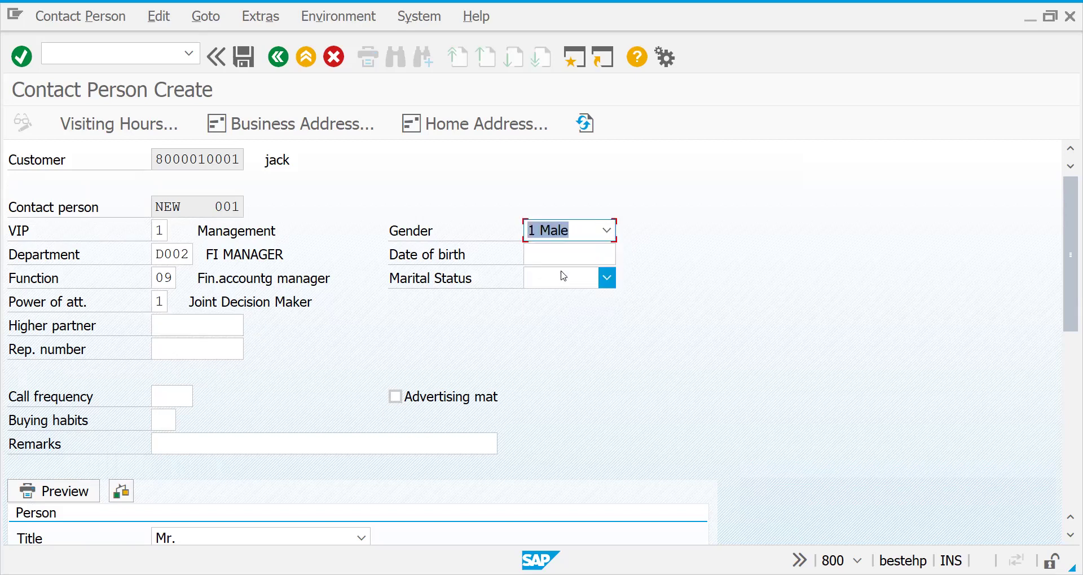
left_click(613, 252)
left_click(624, 254)
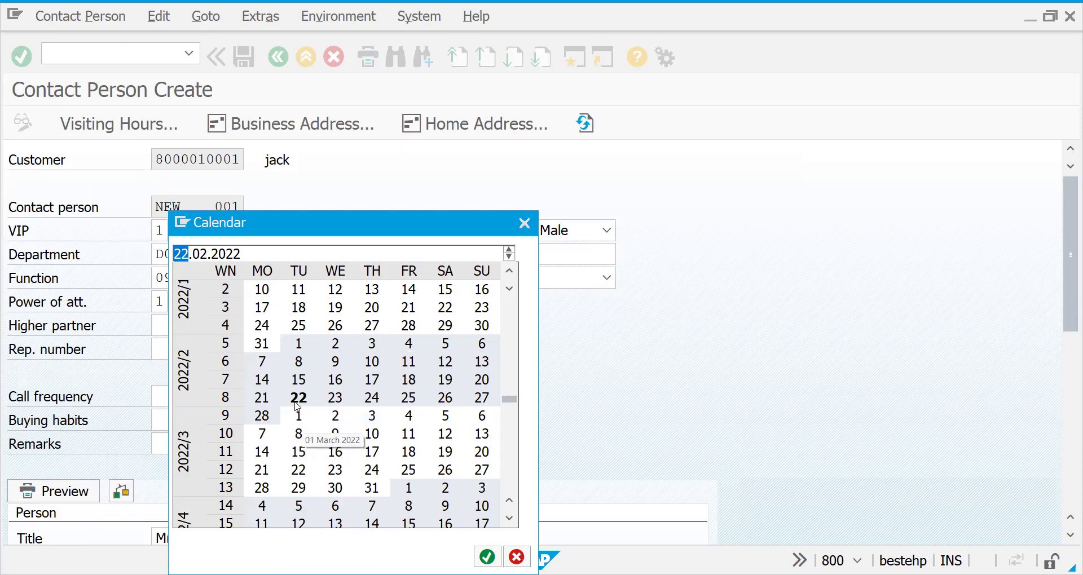
Set the contact's birth date to 22.02.2022 and marital status to married.
double_click(297, 398)
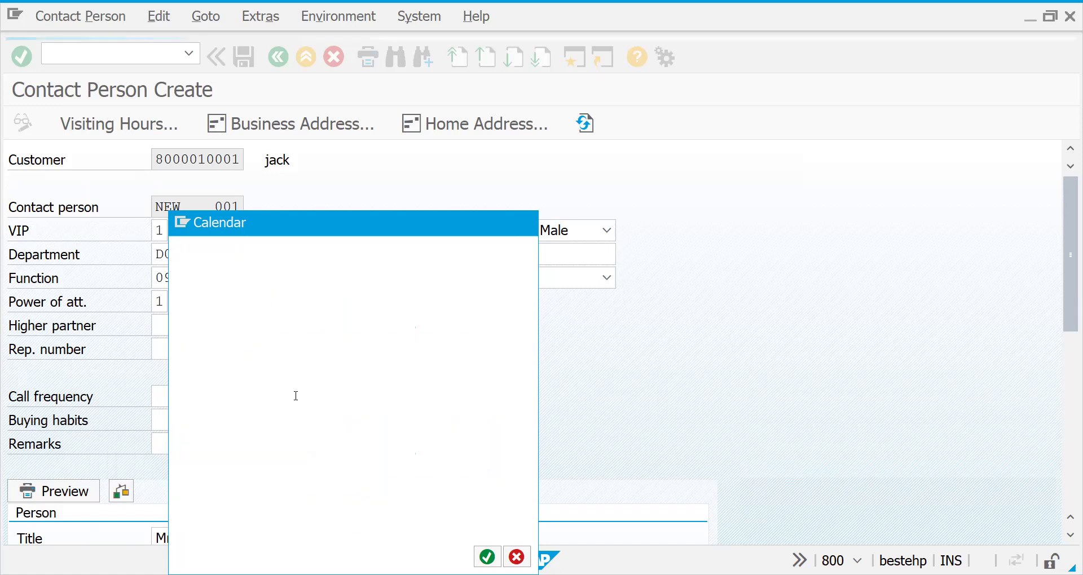
left_click(607, 278)
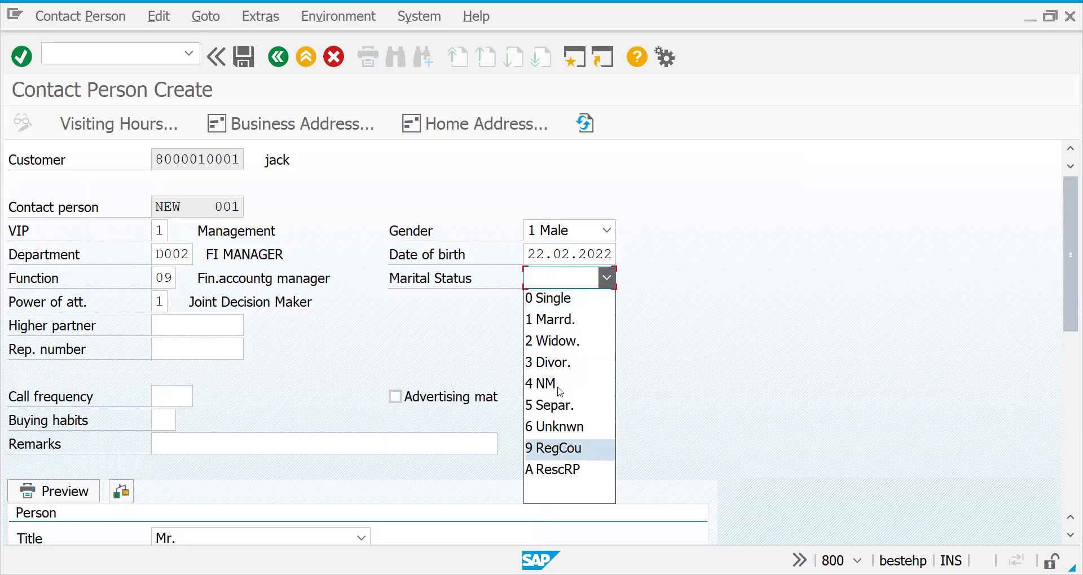
left_click(553, 318)
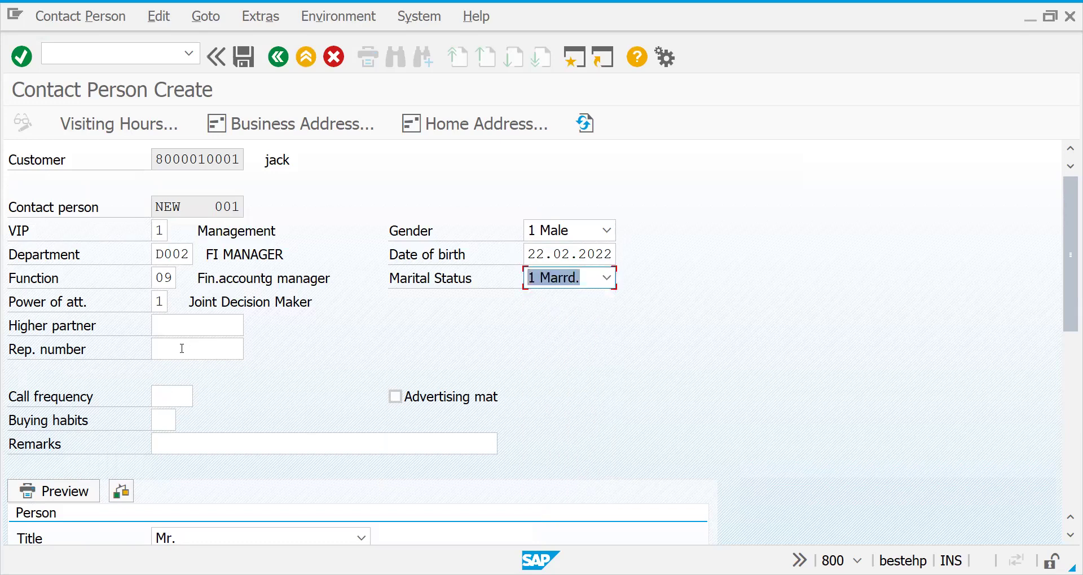
Choose call frequency 0009, tick advertising material, and set buying habits to 01 (Positive).
left_click(161, 395)
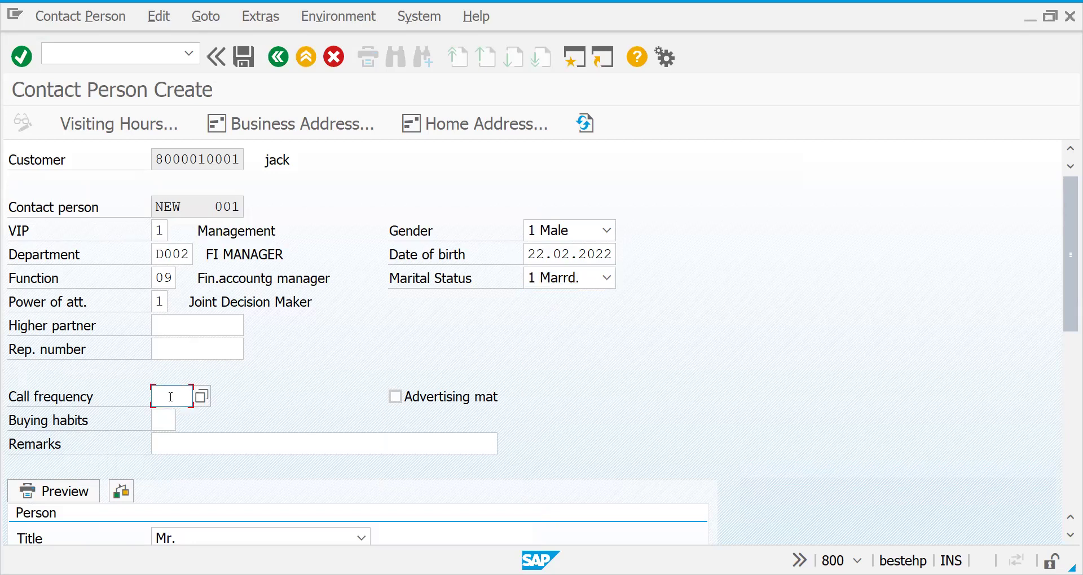
left_click(200, 397)
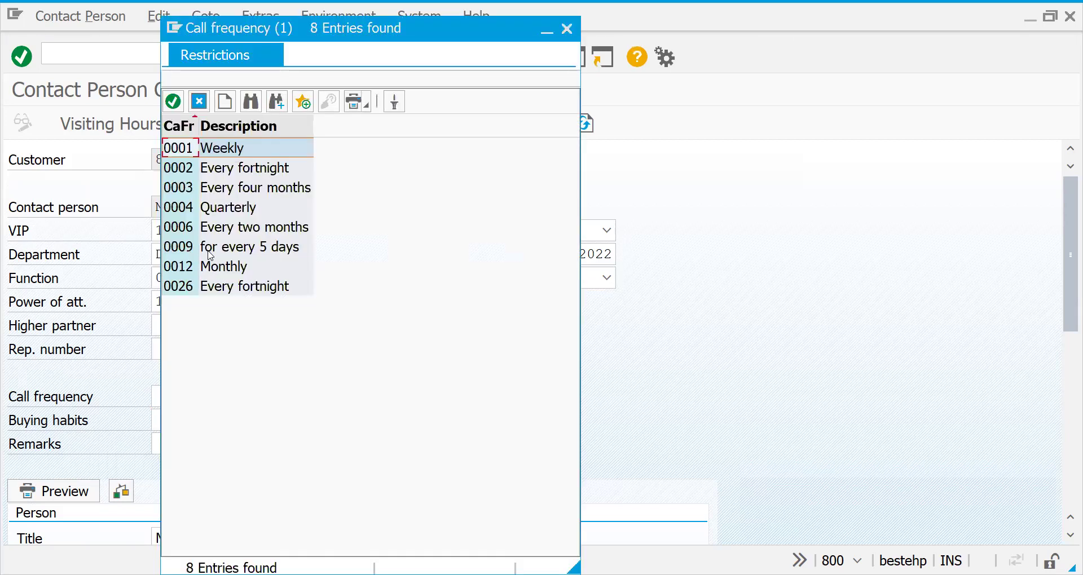
double_click(209, 250)
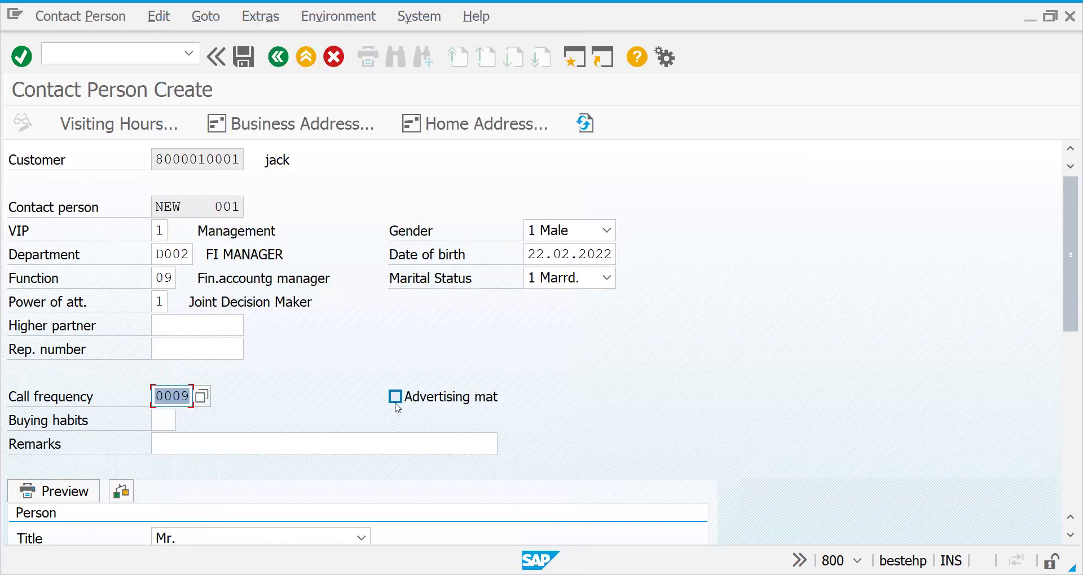
left_click(395, 397)
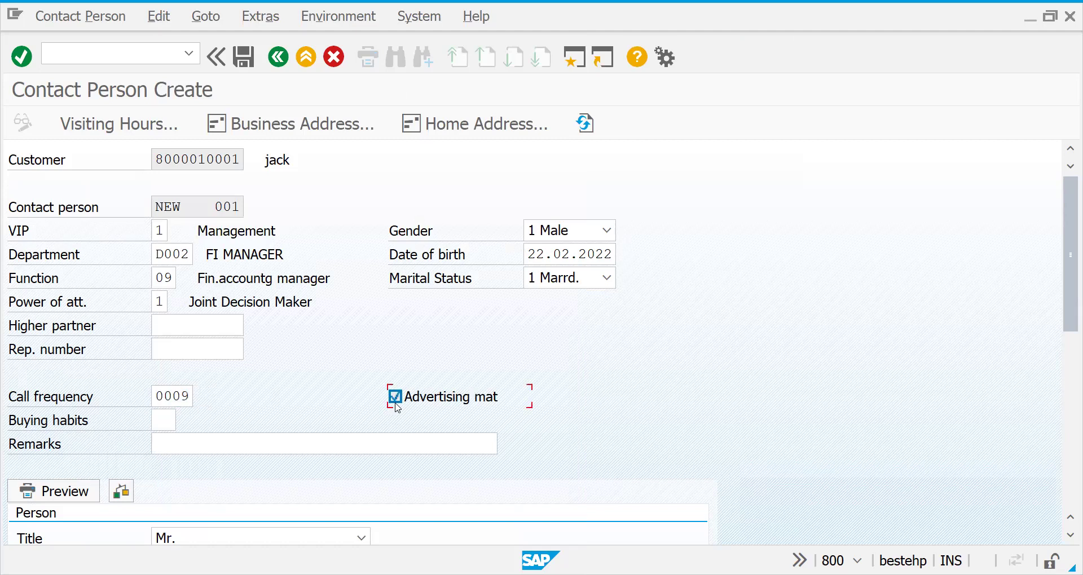
left_click(164, 426)
left_click(178, 423)
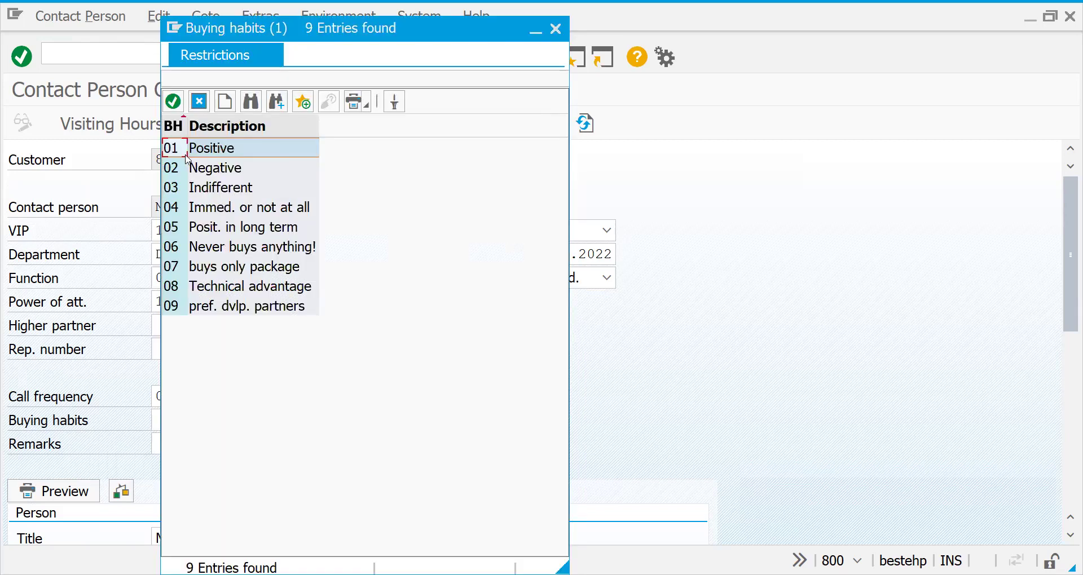
double_click(186, 155)
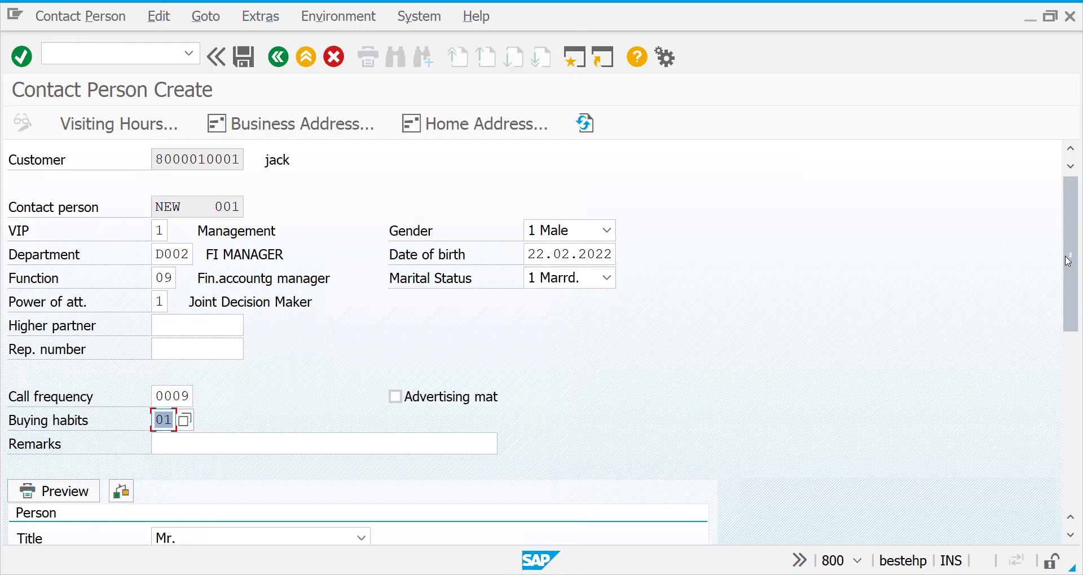
left_click_drag(1068, 274, 1068, 353)
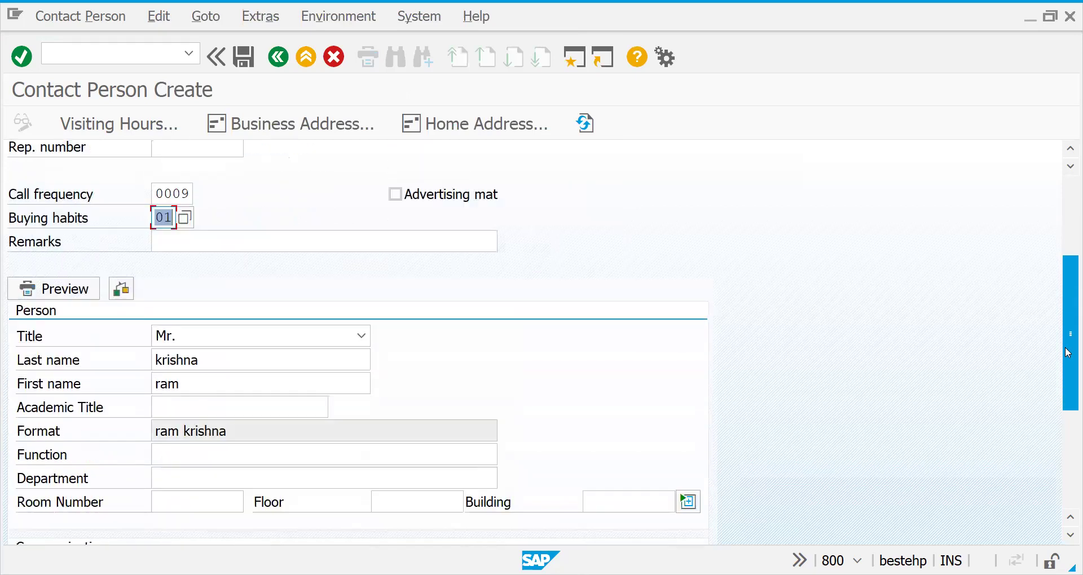
Validate the form so 0009 reads 'for every 5 days' and 01 reads 'Positive'.
left_click(349, 246)
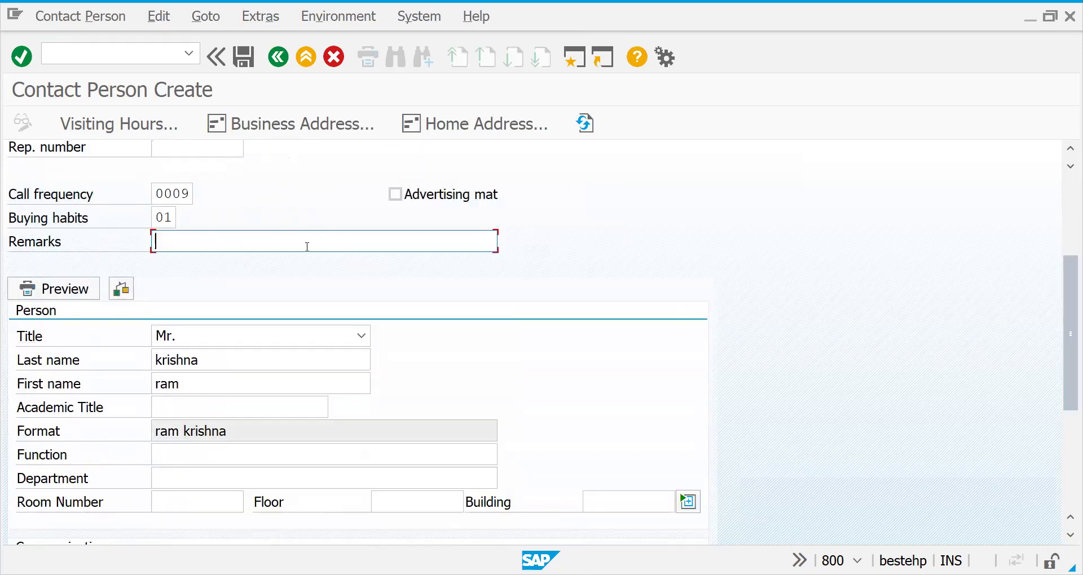
key("Return")
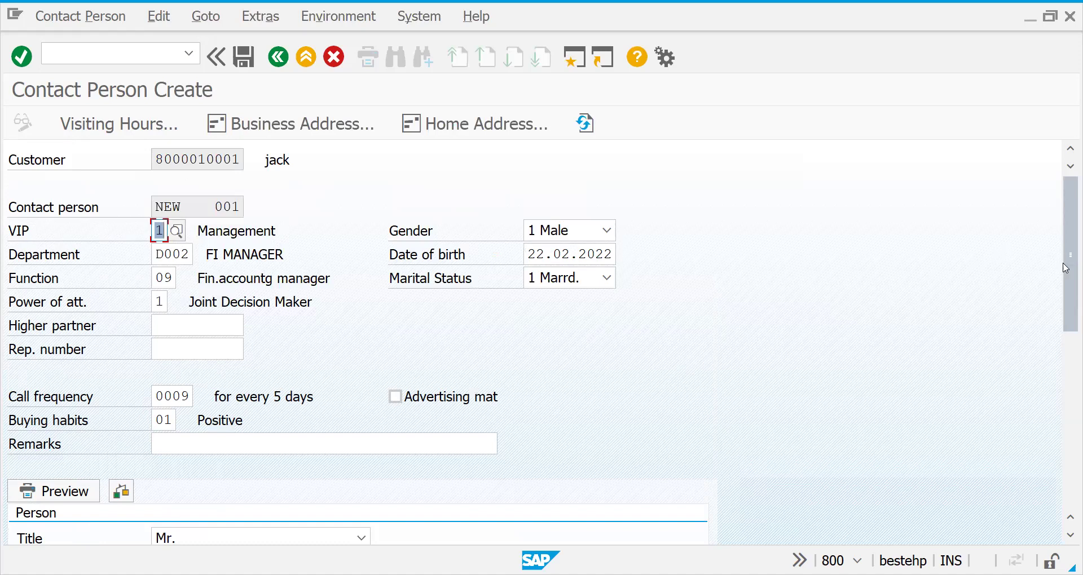
left_click_drag(1066, 269, 1063, 392)
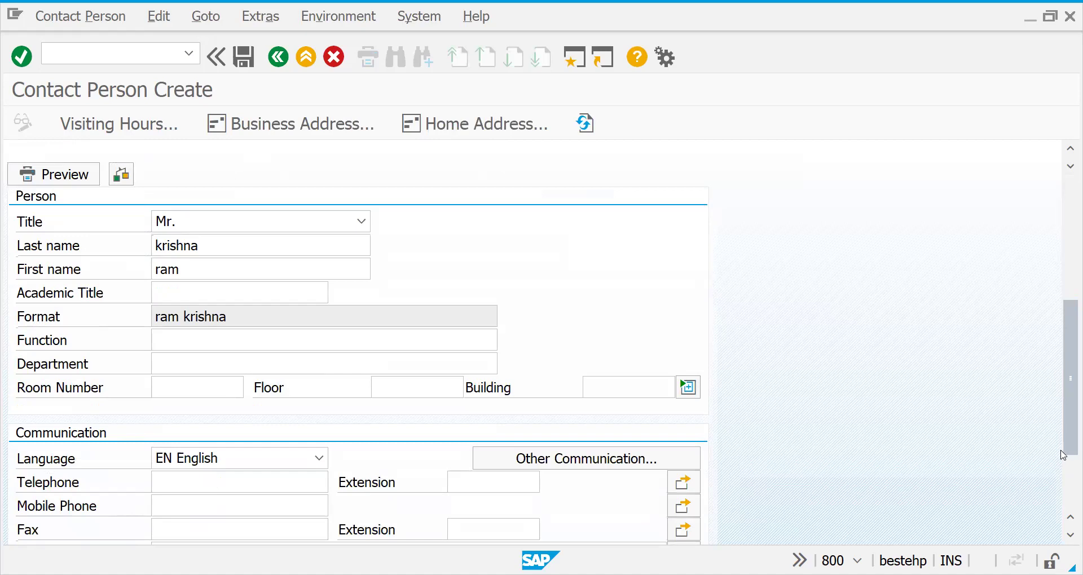
left_click_drag(1068, 435, 1068, 484)
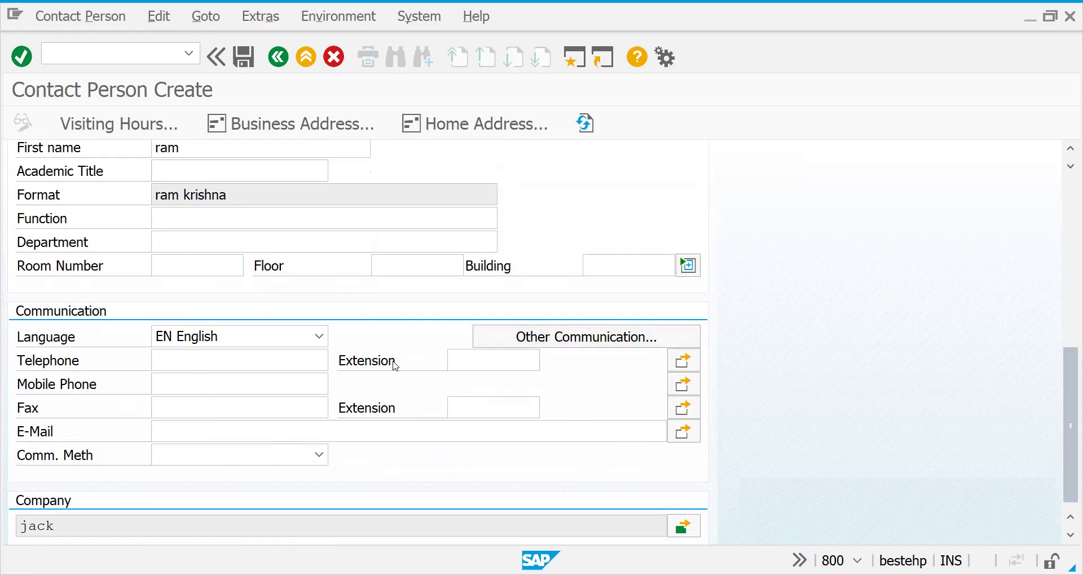
Review the e-mail communication method options without changing them, then maximize the window.
left_click(243, 437)
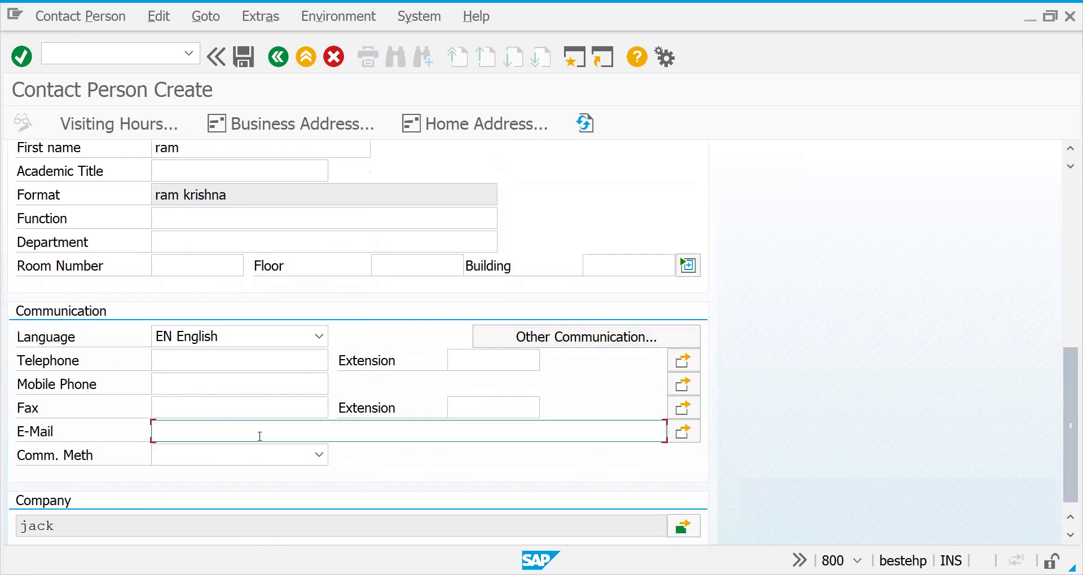
left_click(319, 455)
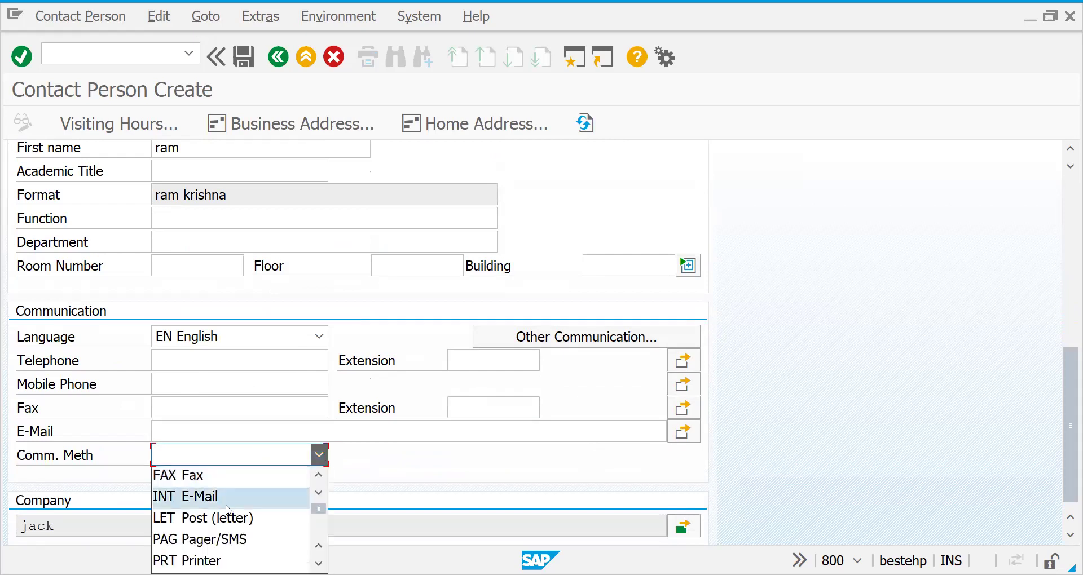
left_click(599, 423)
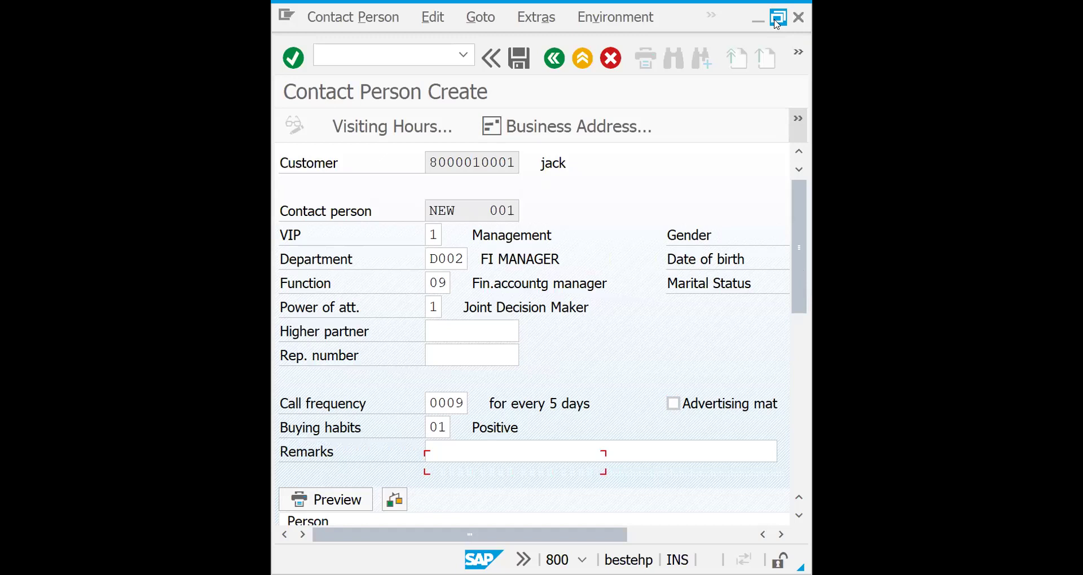
left_click(777, 19)
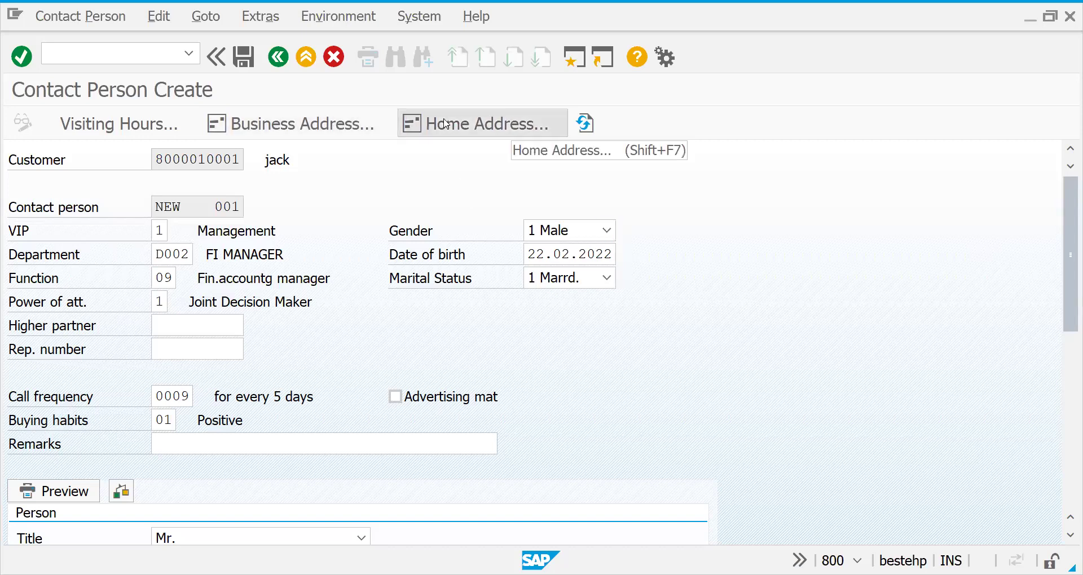
left_click(446, 124)
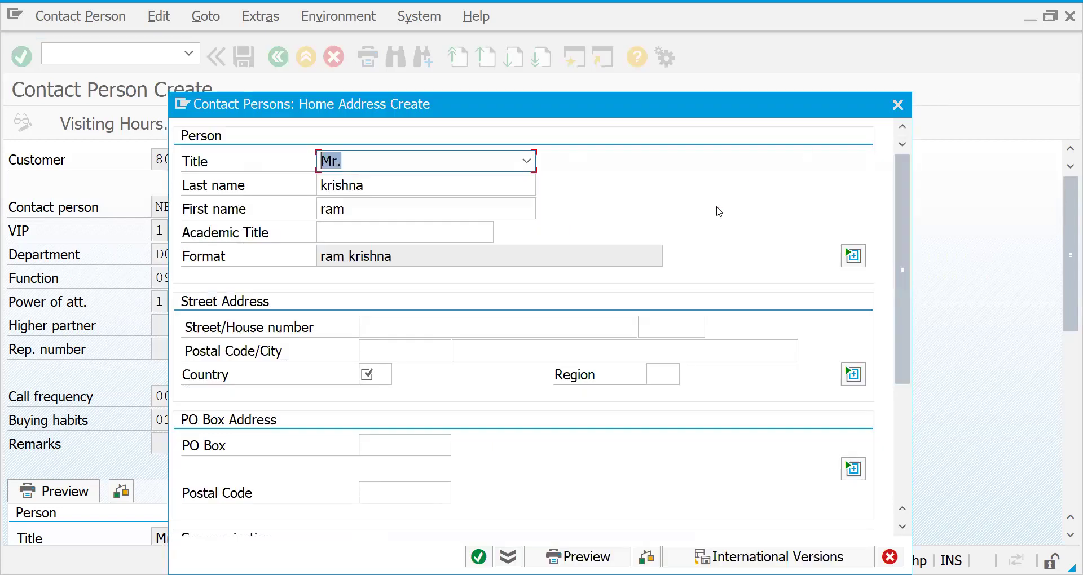
left_click(376, 365)
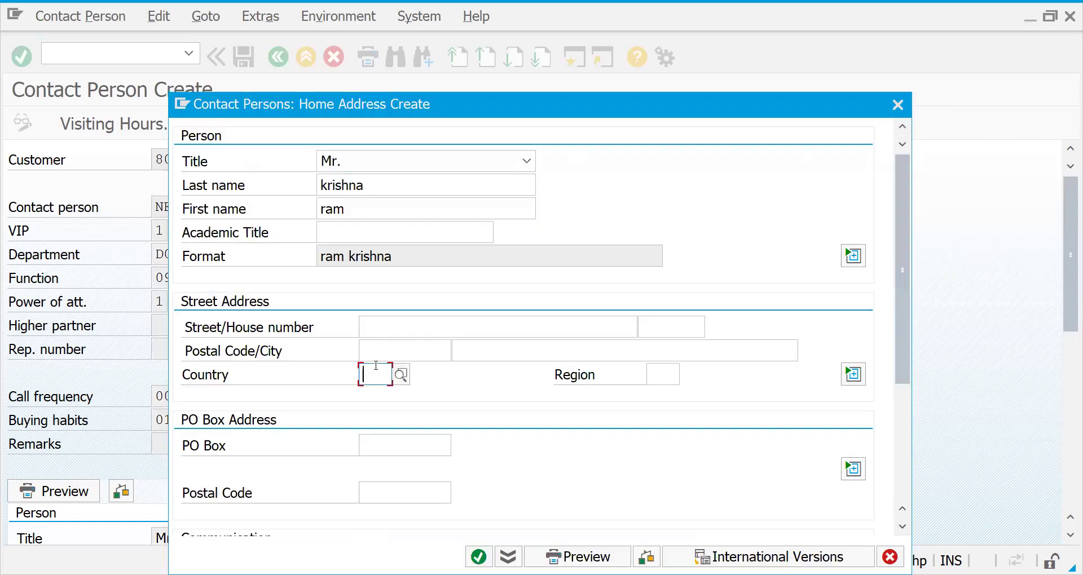
type("de")
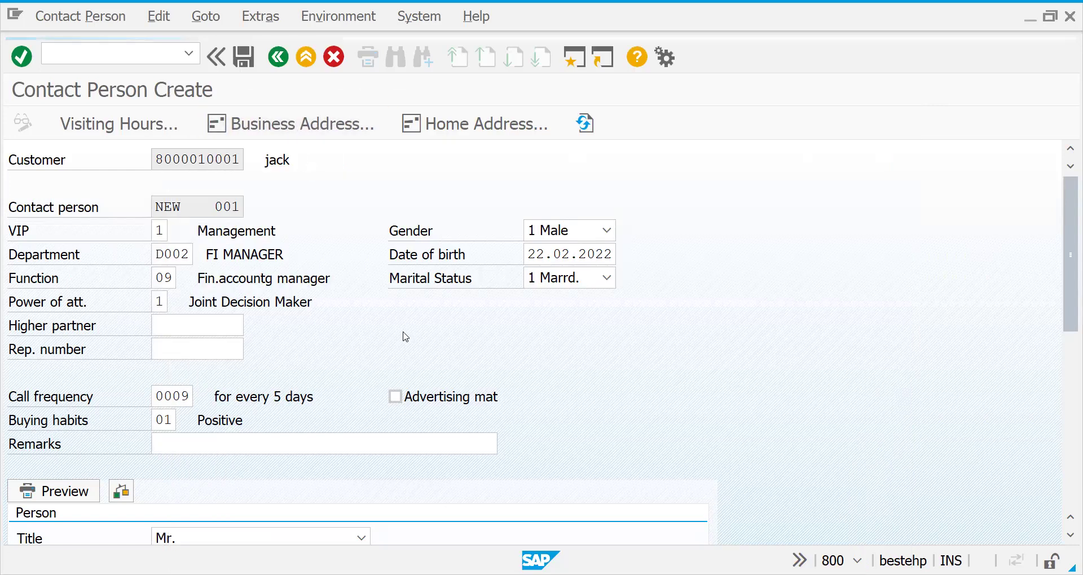
left_click(377, 398)
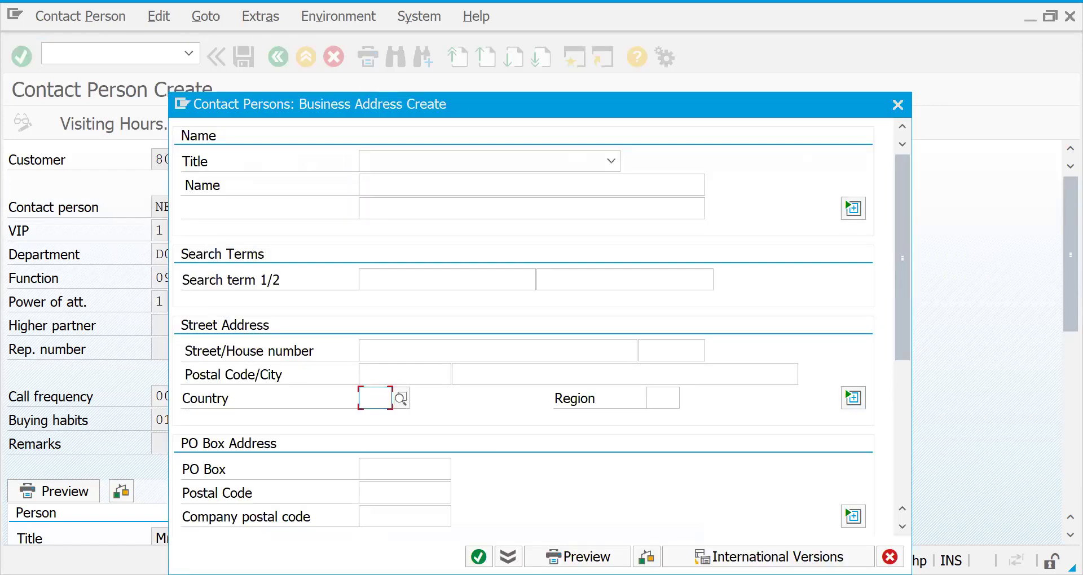
key("Escape")
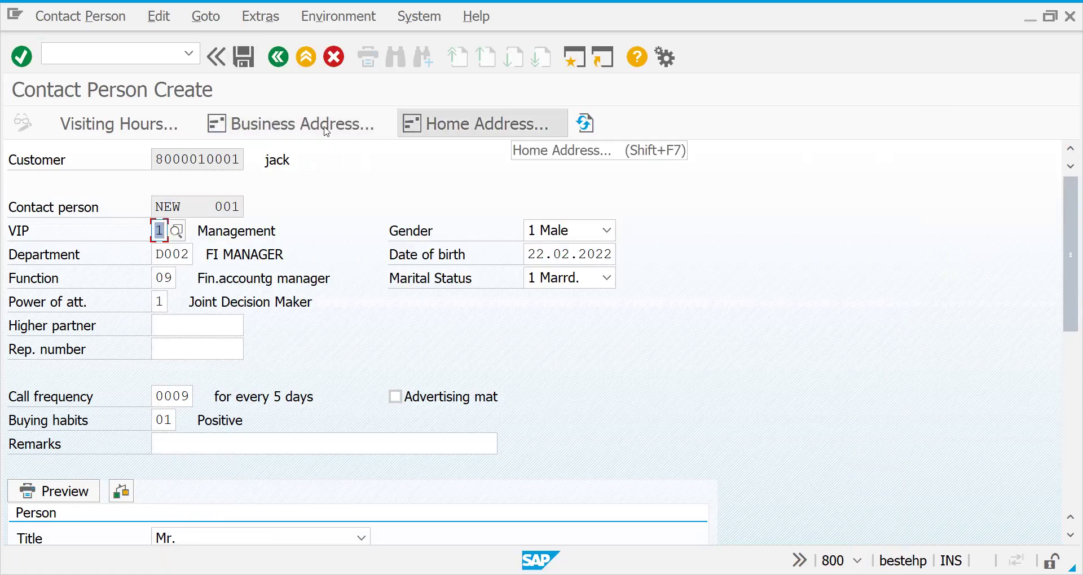
left_click(243, 64)
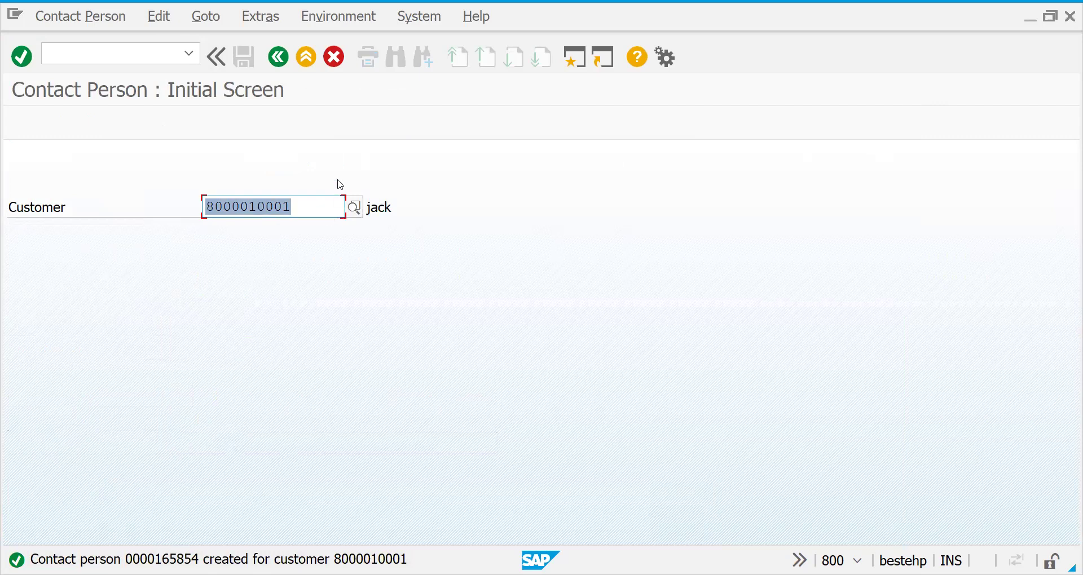
left_click(307, 211)
double_click(240, 209)
left_click(116, 58)
type("/n")
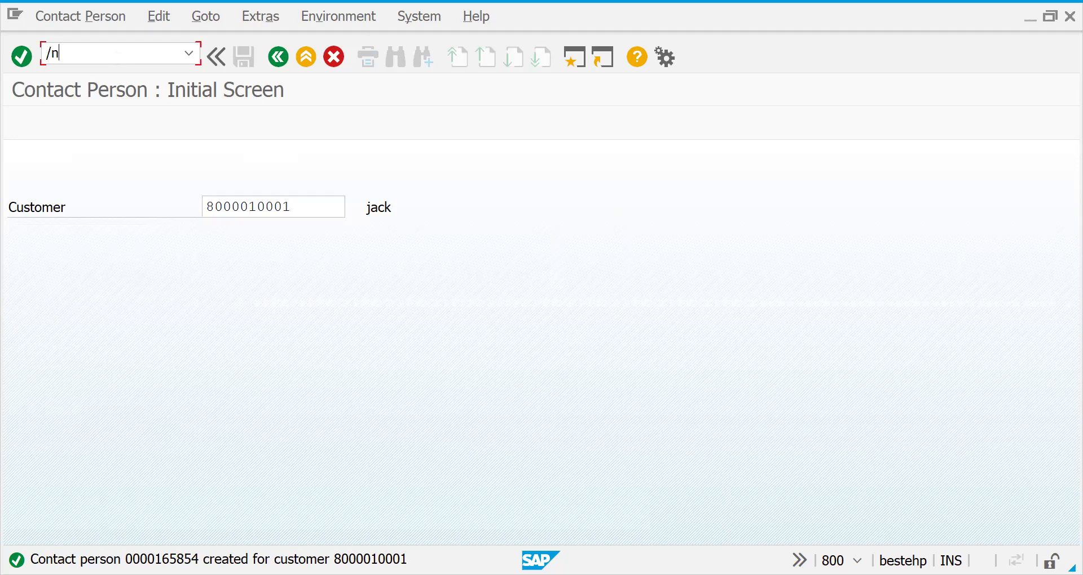
type("xd02")
key("Return")
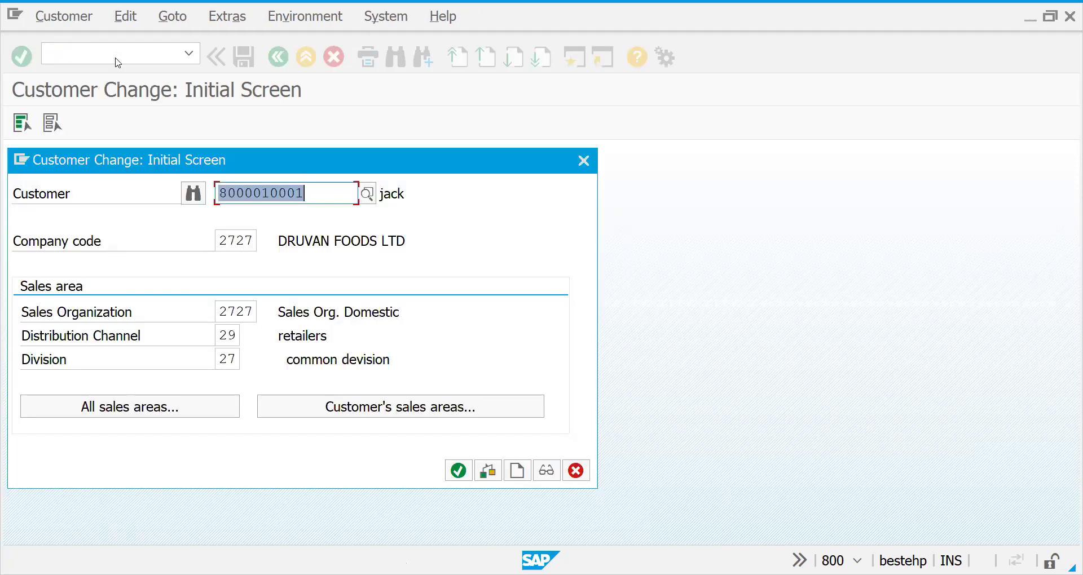
key("Return")
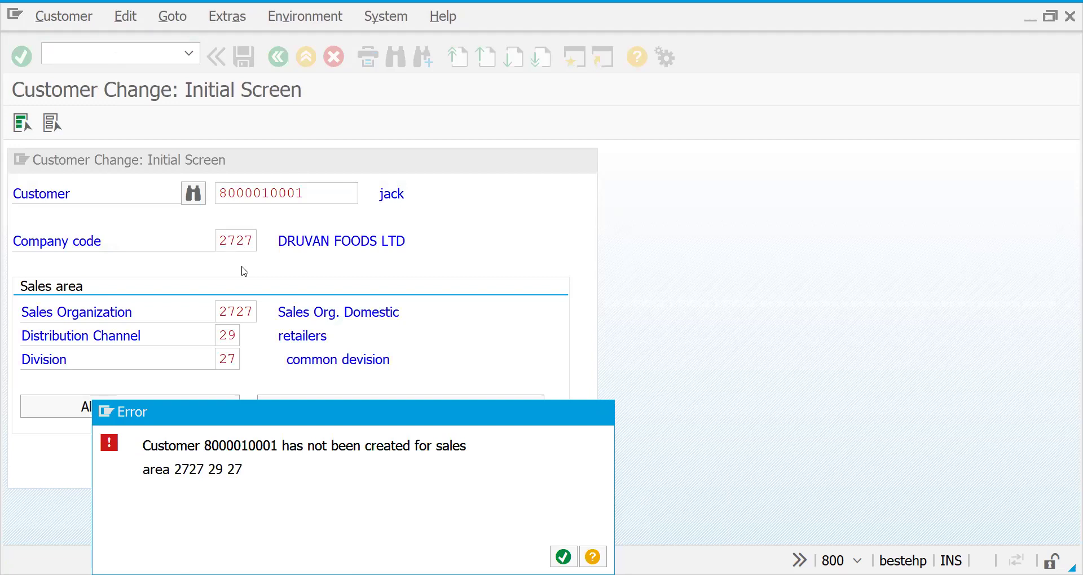
key("Return")
left_click(329, 405)
key("Return")
left_click(446, 406)
double_click(286, 258)
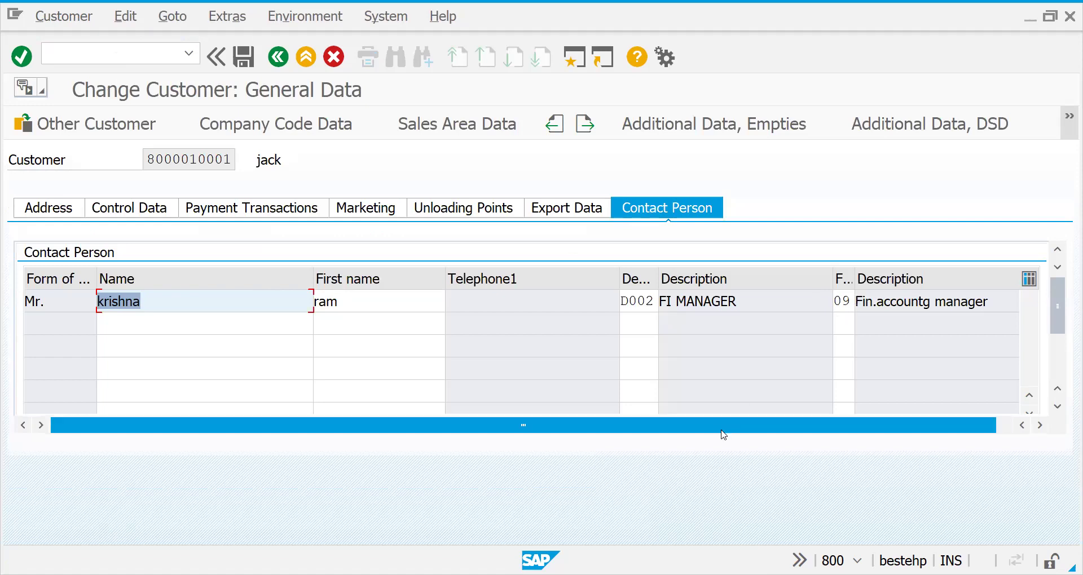
left_click_drag(718, 432, 343, 306)
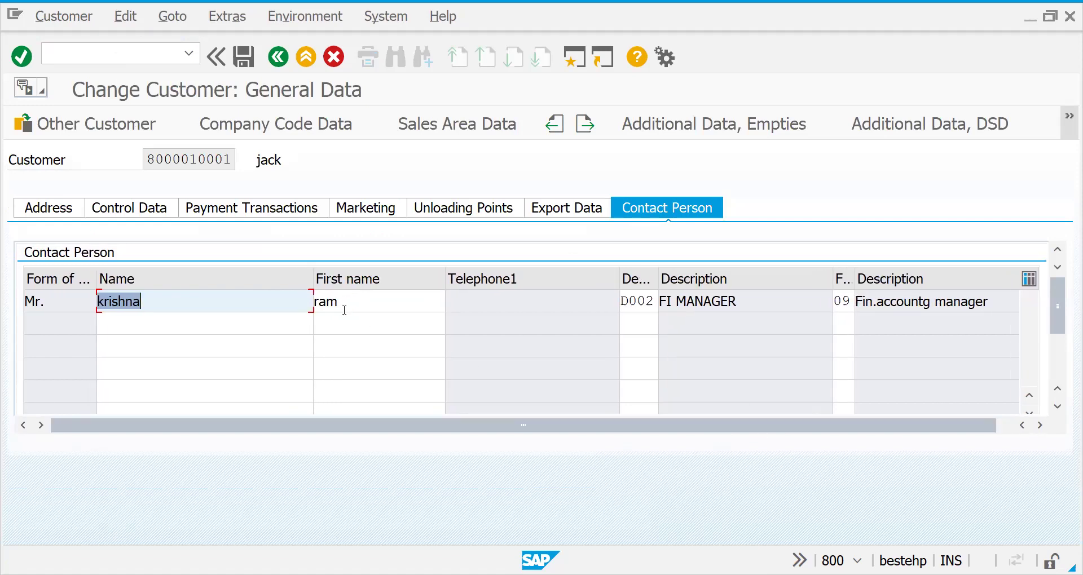
left_click(229, 326)
left_click(352, 324)
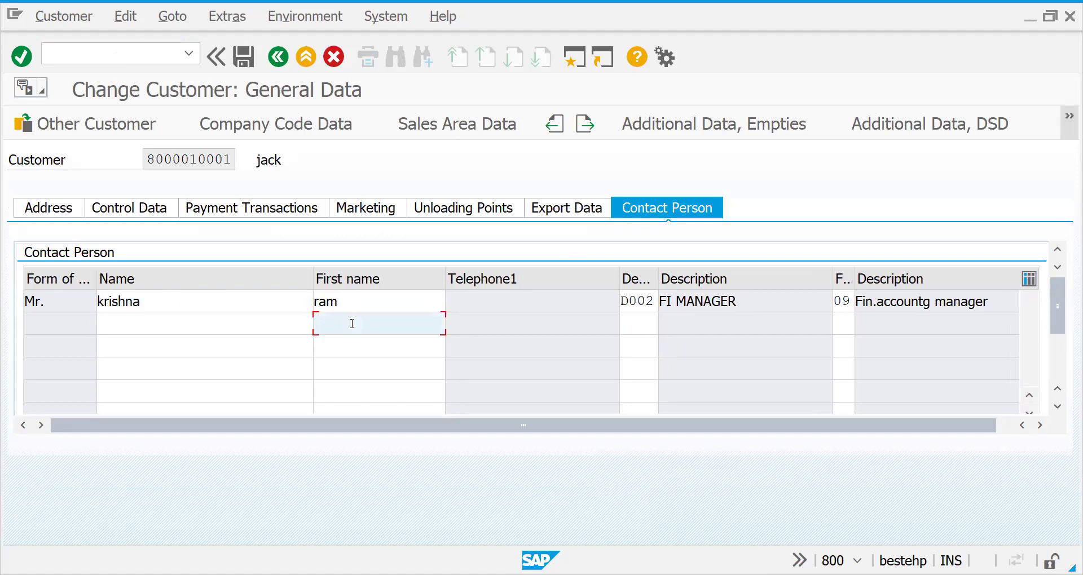
left_click(251, 297)
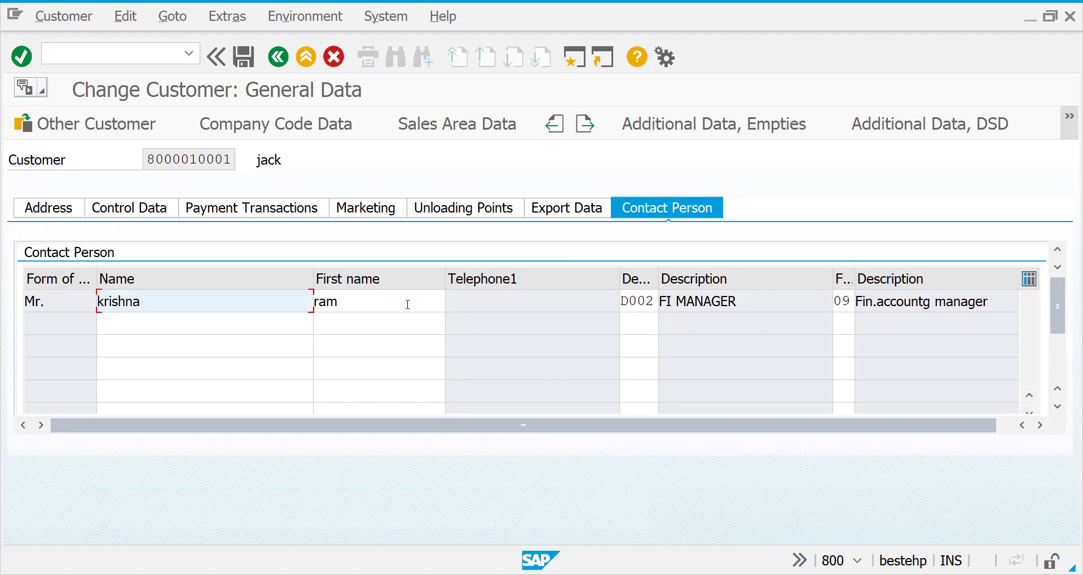
left_click(628, 301)
left_click(842, 300)
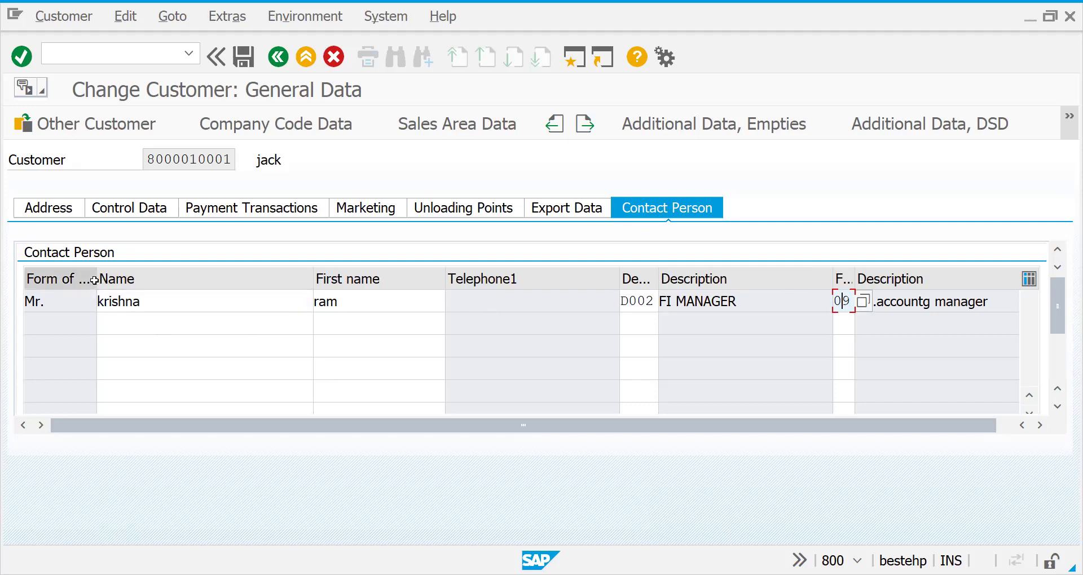
left_click_drag(95, 280, 72, 280)
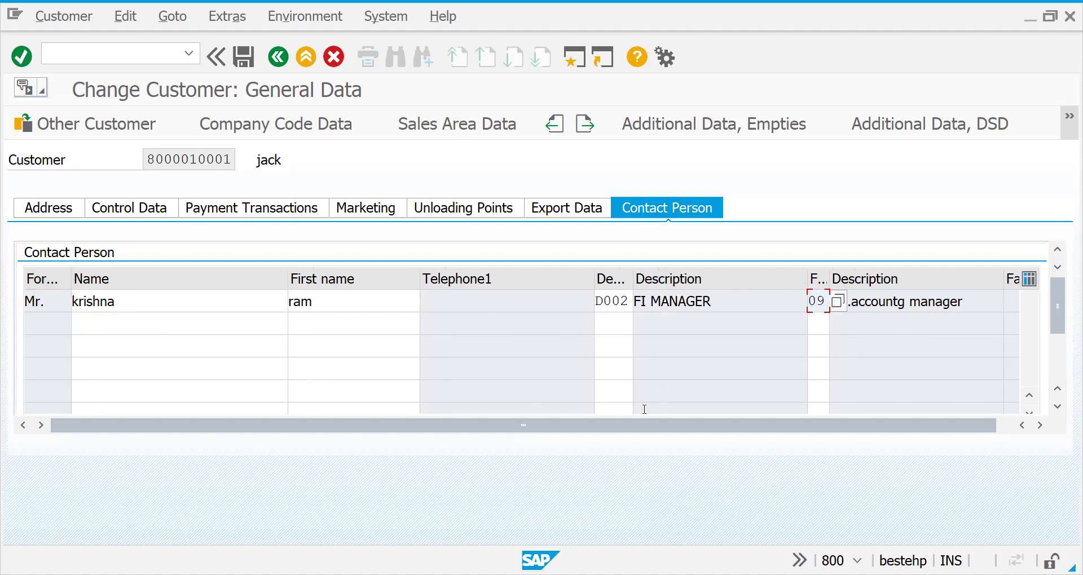
left_click(613, 302)
key("Tab")
key("Tab")
key("Tab")
key("Tab")
key("Tab")
key("Tab")
key("Tab")
key("Tab")
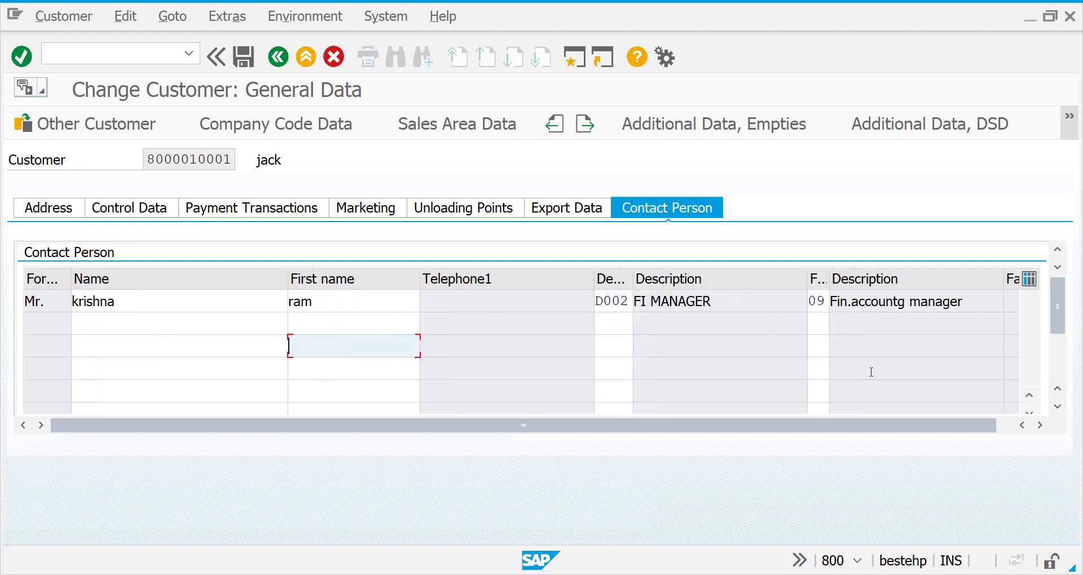
left_click_drag(892, 432, 1066, 337)
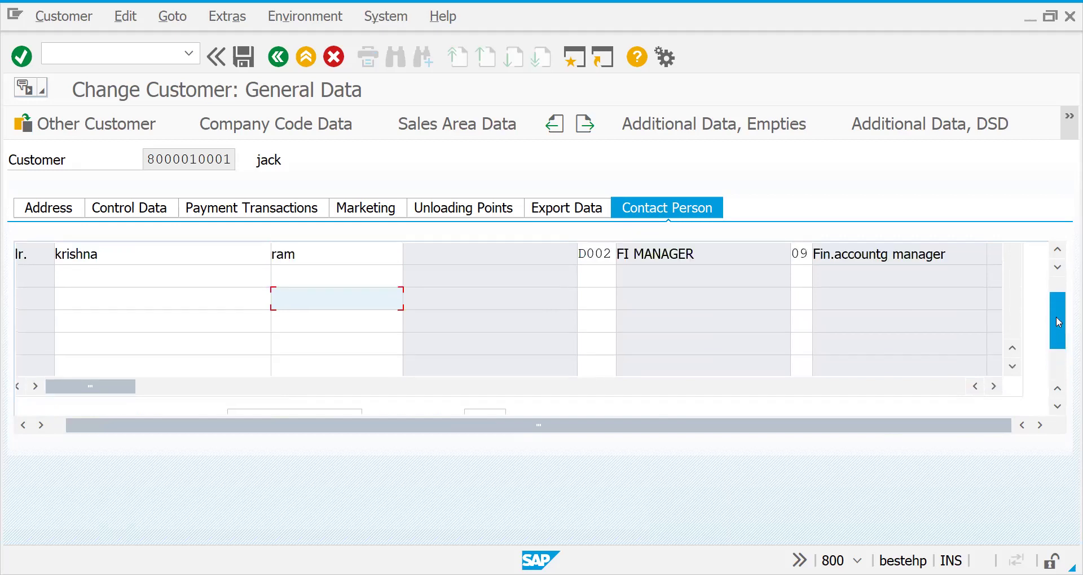
left_click_drag(125, 393, 530, 407)
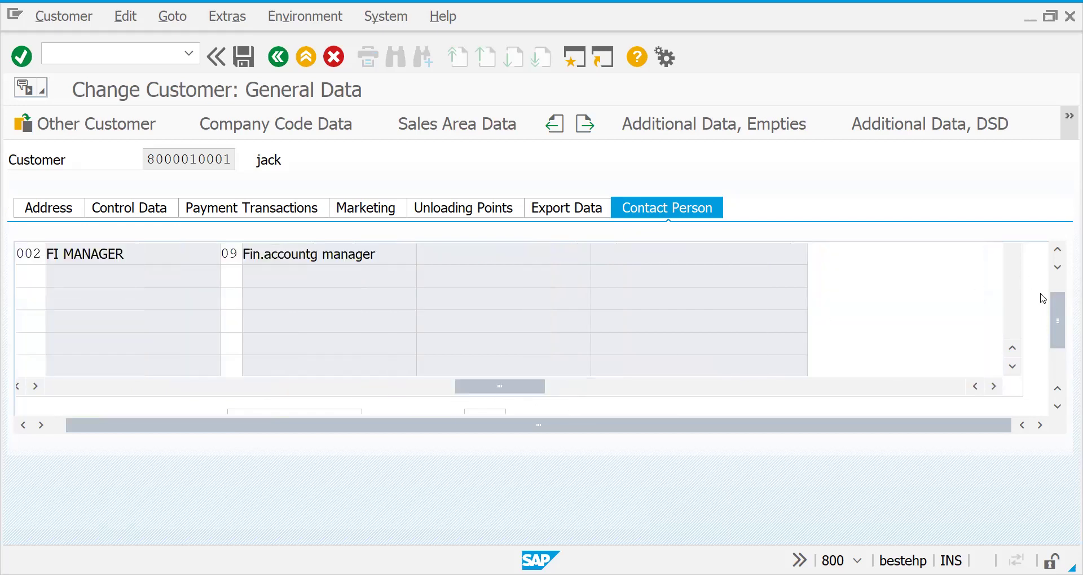
left_click_drag(1058, 308, 1059, 302)
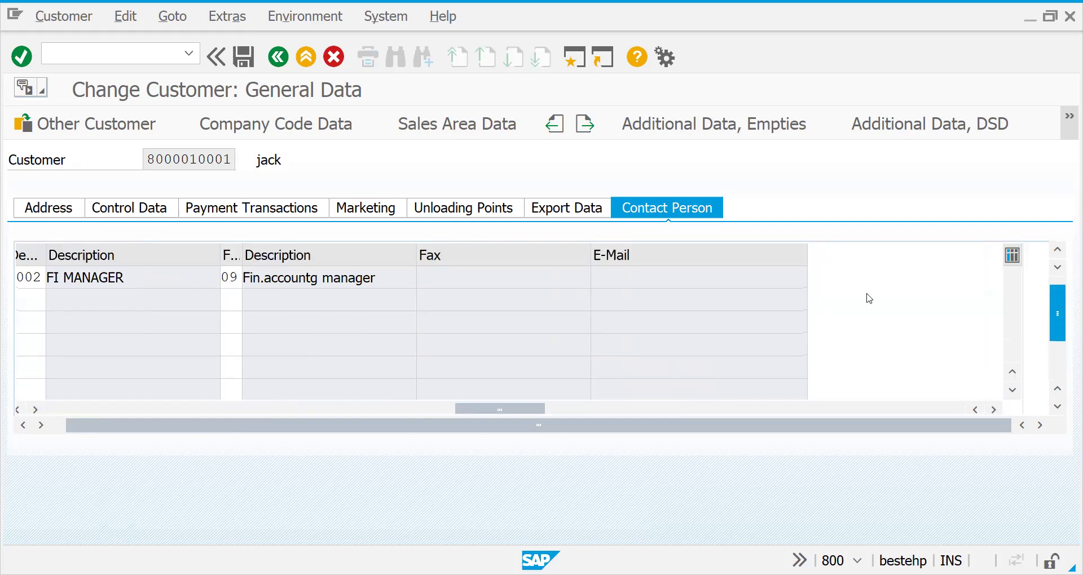
left_click_drag(869, 298, 727, 297)
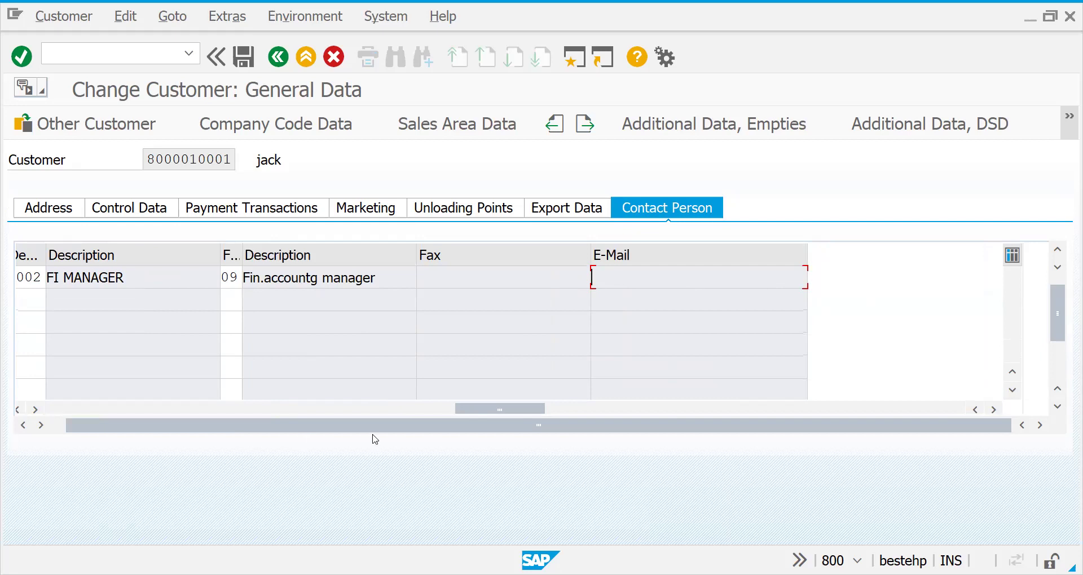
left_click_drag(483, 408, 183, 406)
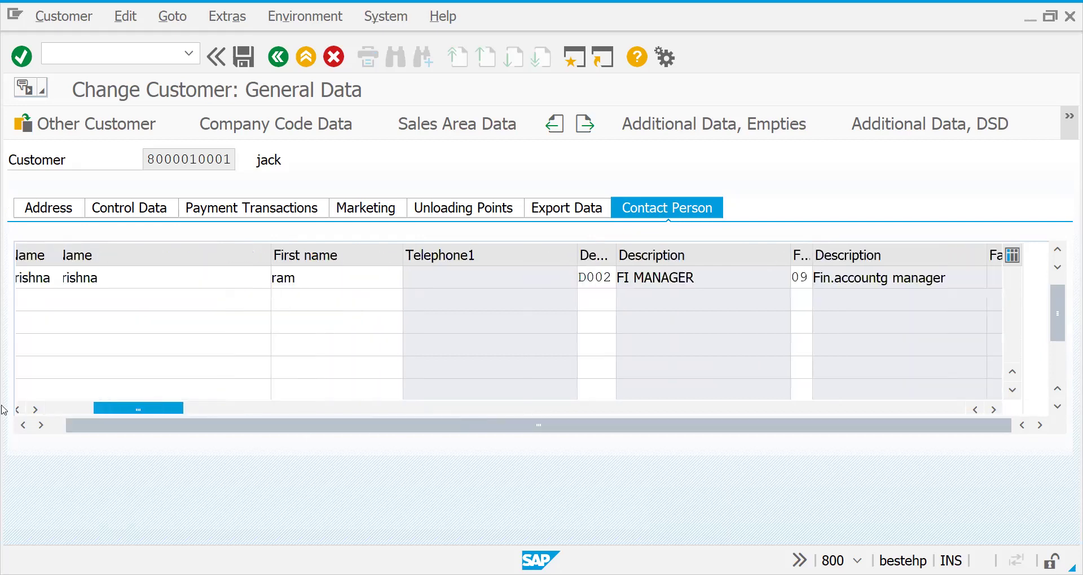
Save the customer record, open the contact person in change mode, and go back.
left_click(248, 56)
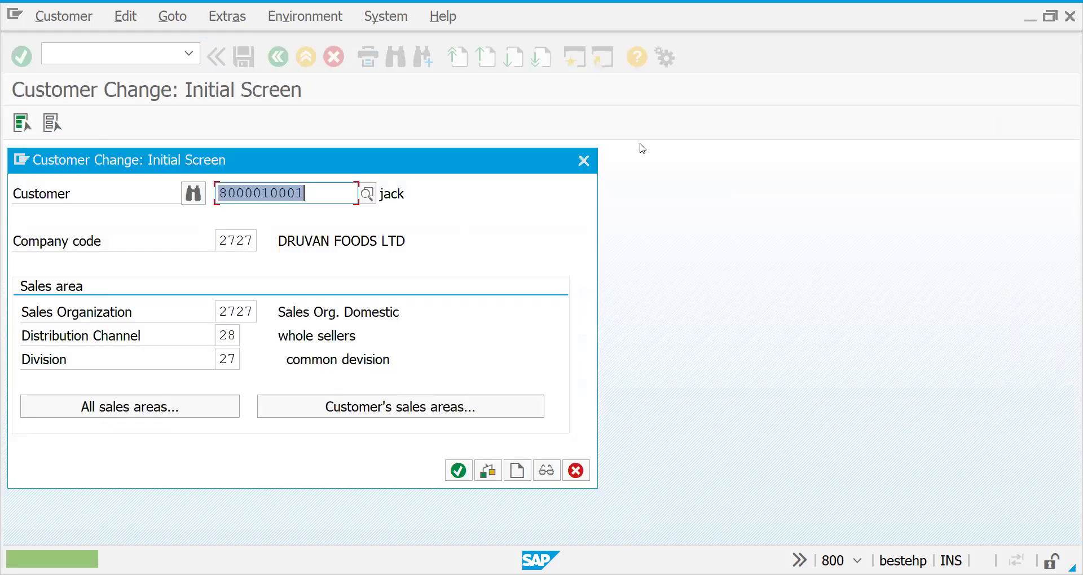
left_click(585, 169)
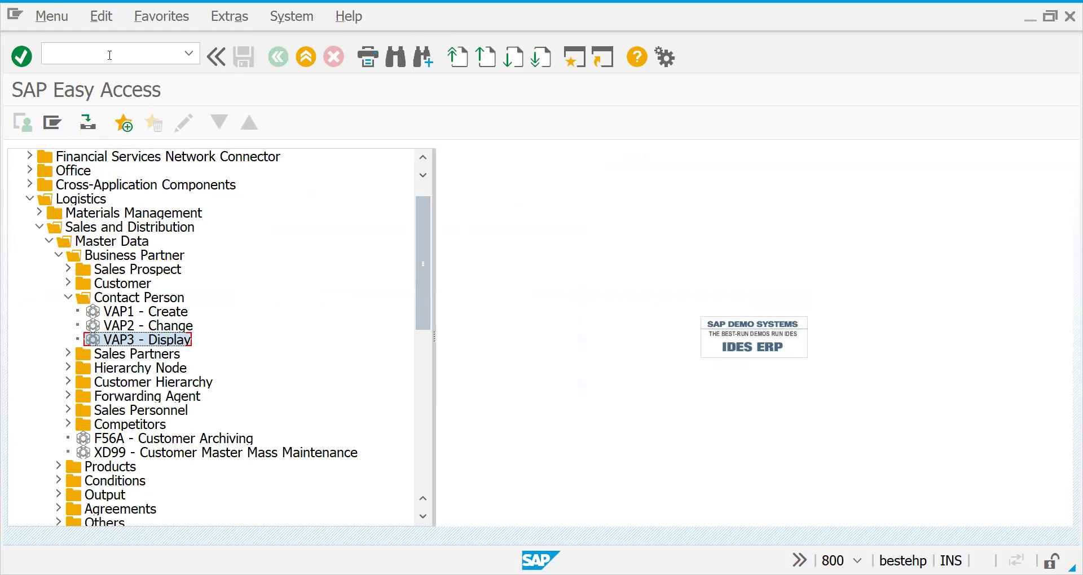
double_click(100, 327)
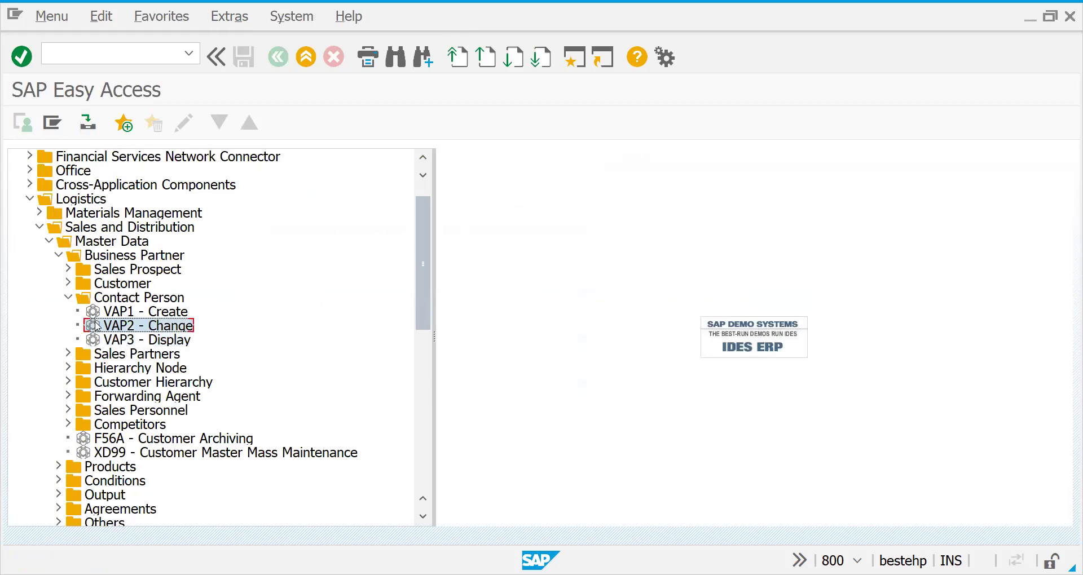
key("Return")
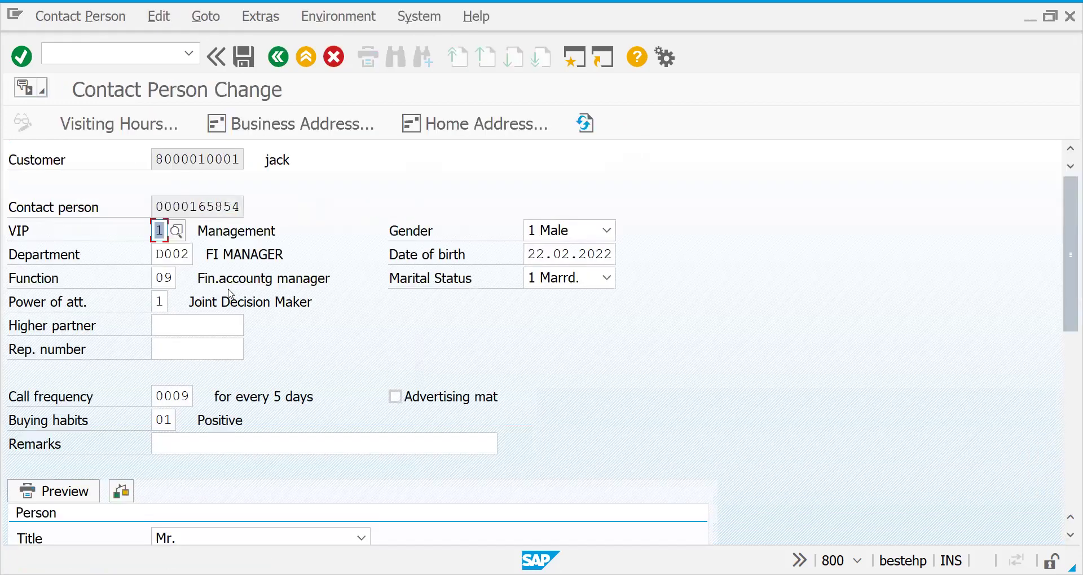
left_click(278, 59)
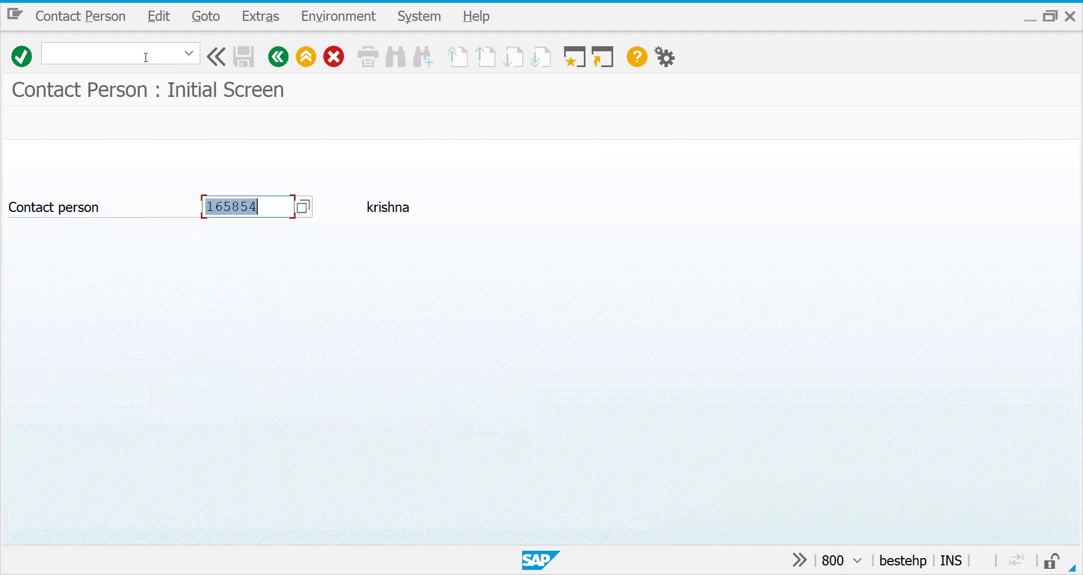
Reopen the customer with /nxd02 and review the contact person's full details.
left_click(145, 53)
type("/nxd02")
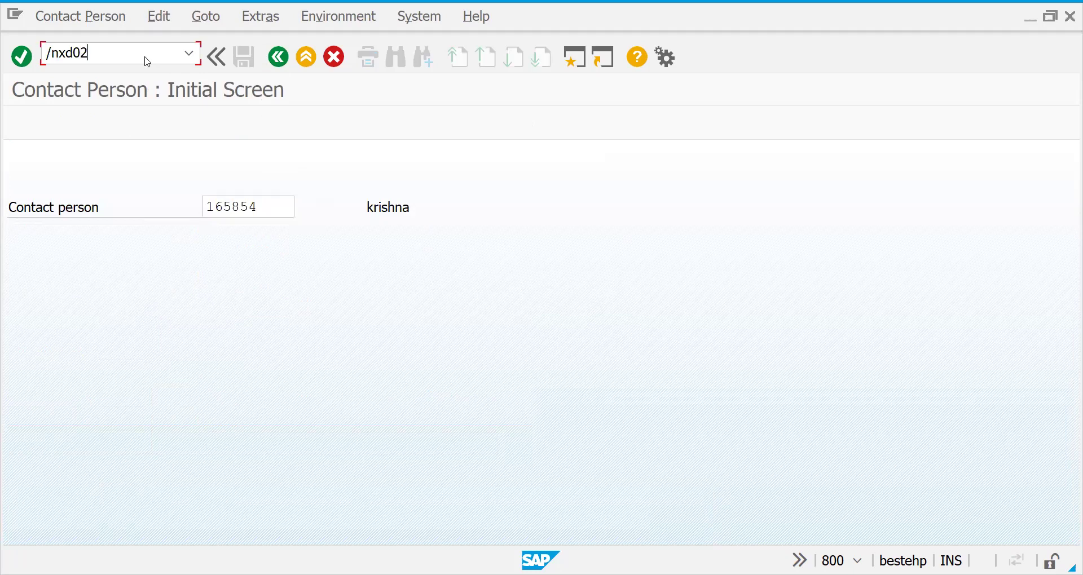
key("Return")
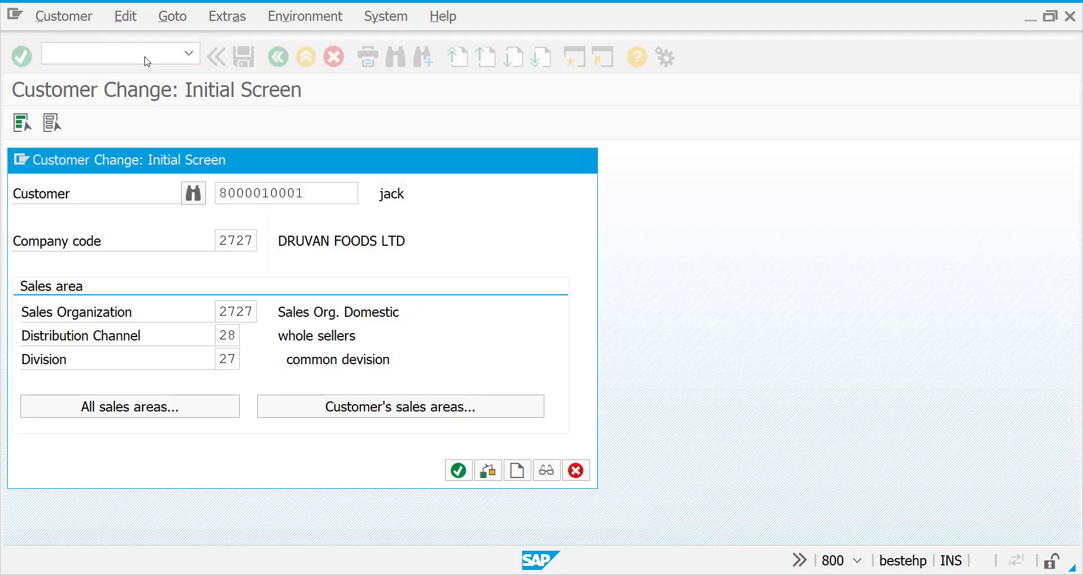
key("Return")
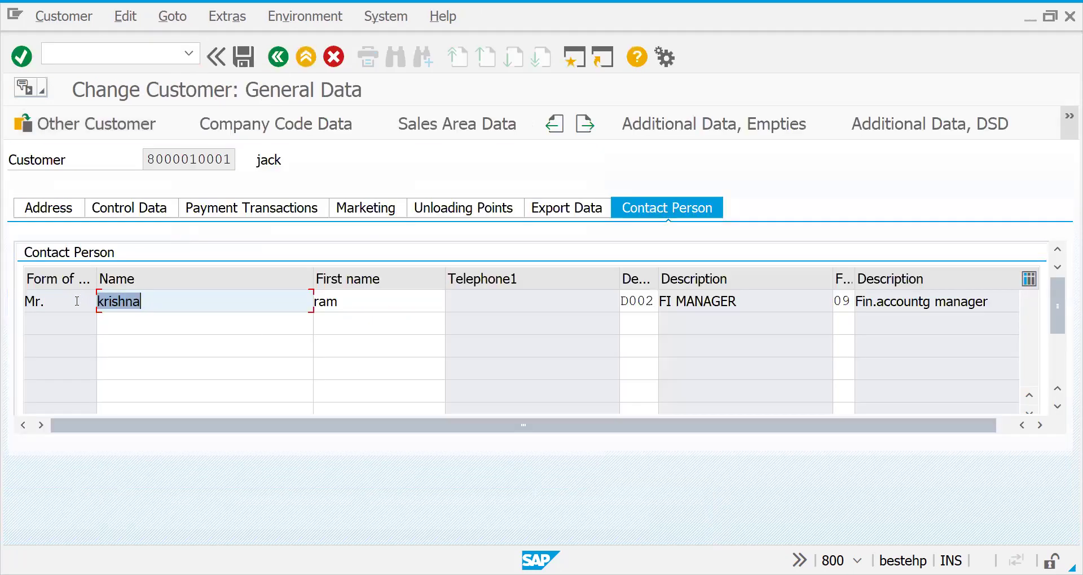
double_click(77, 302)
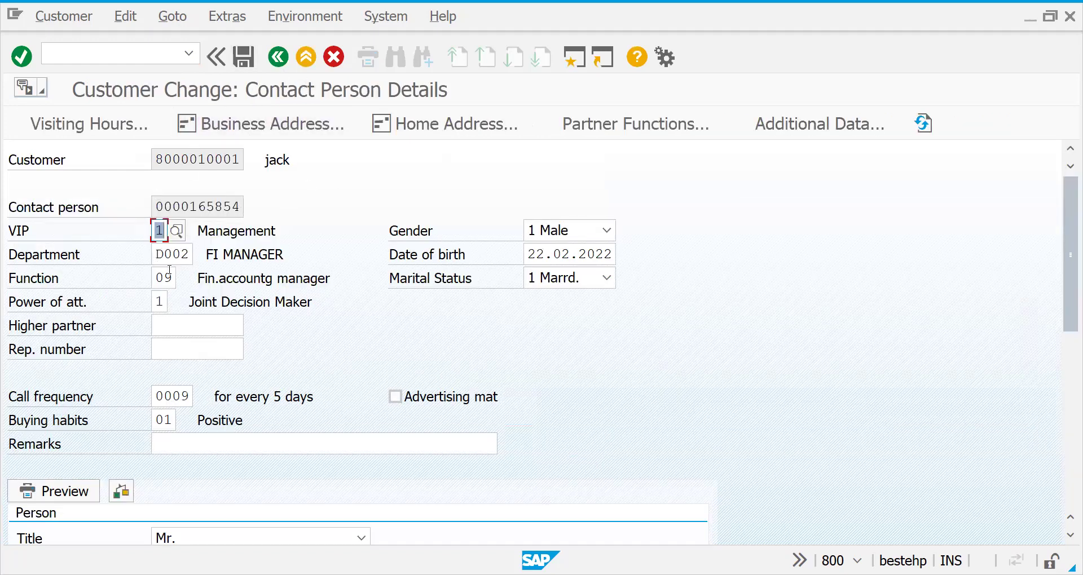
left_click(277, 57)
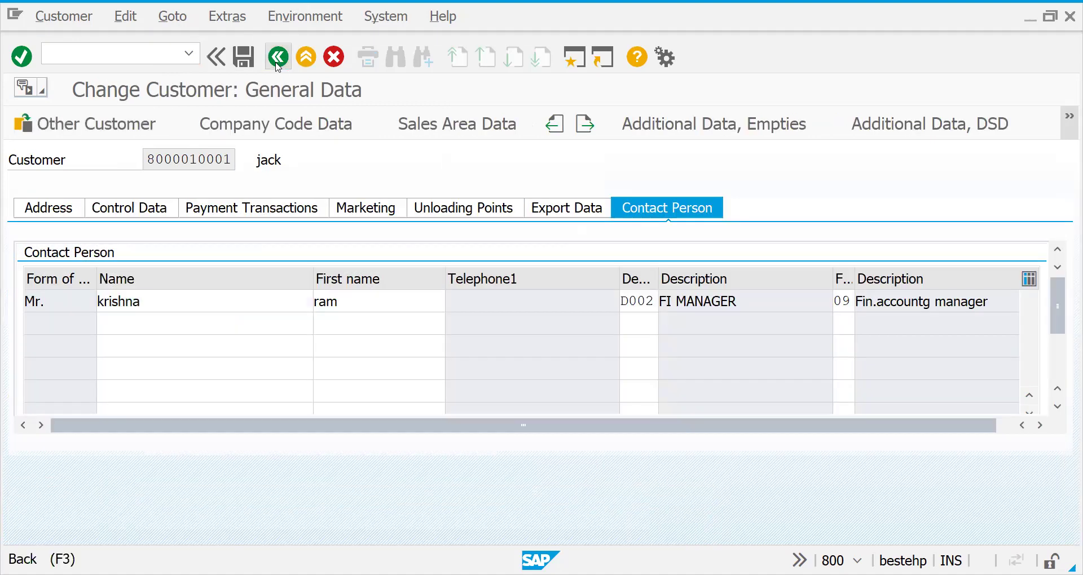
Display the saved contact person in VAP3, then back out to SAP Easy Access.
left_click(277, 64)
left_click(584, 161)
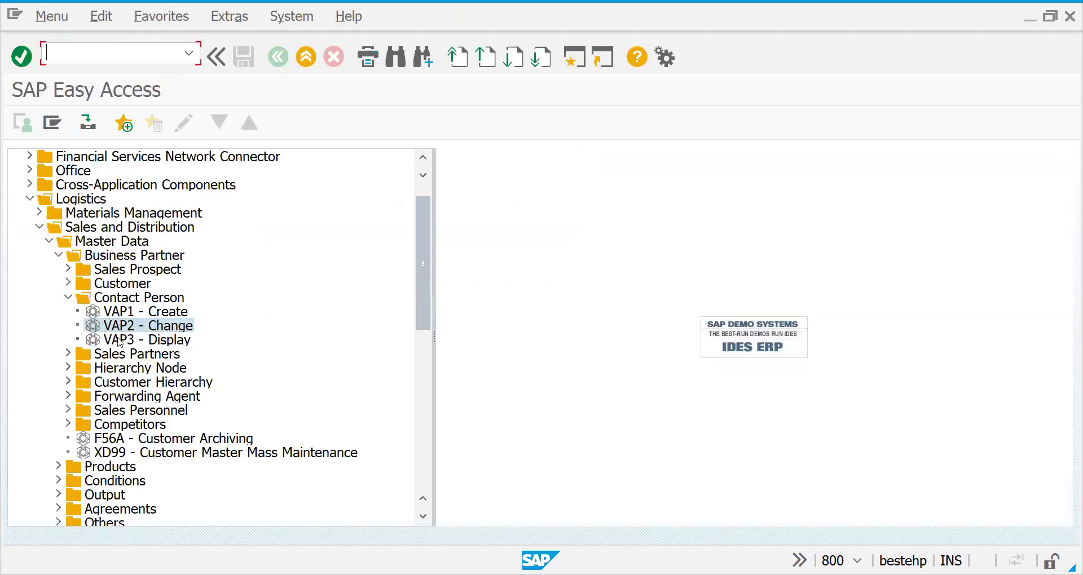
double_click(105, 342)
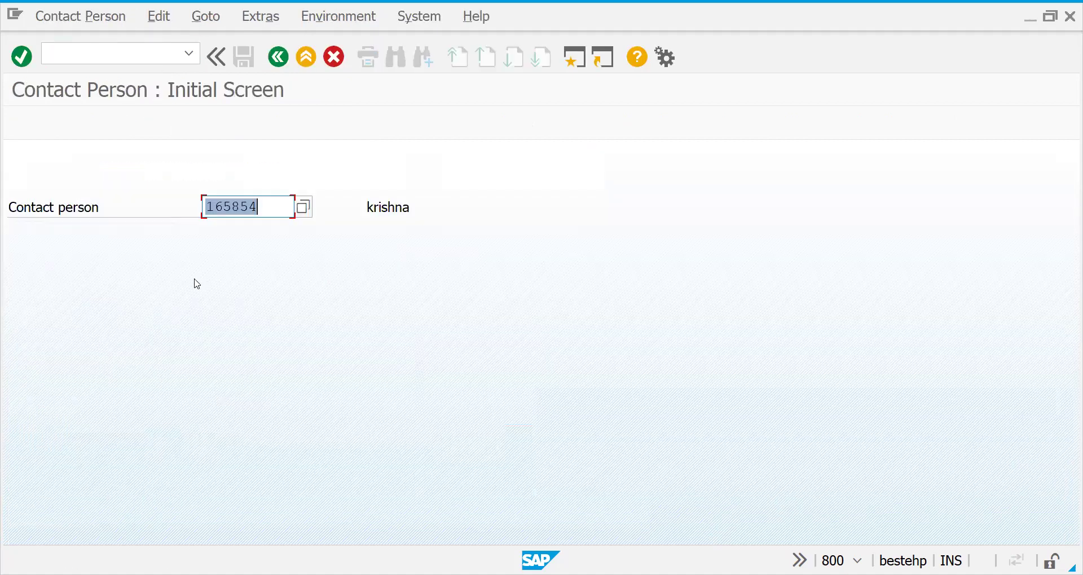
key("Return")
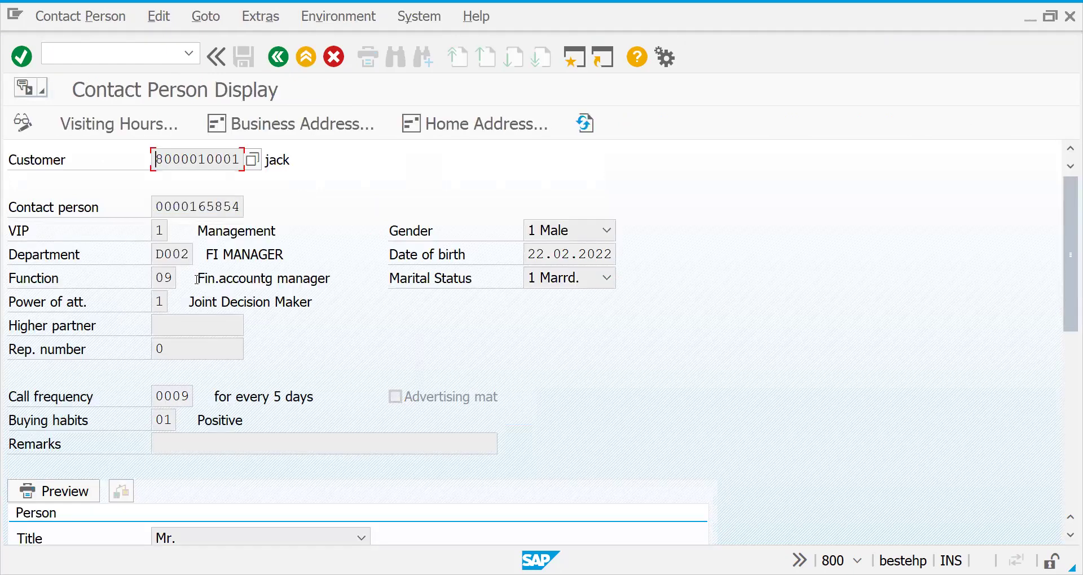
left_click(278, 61)
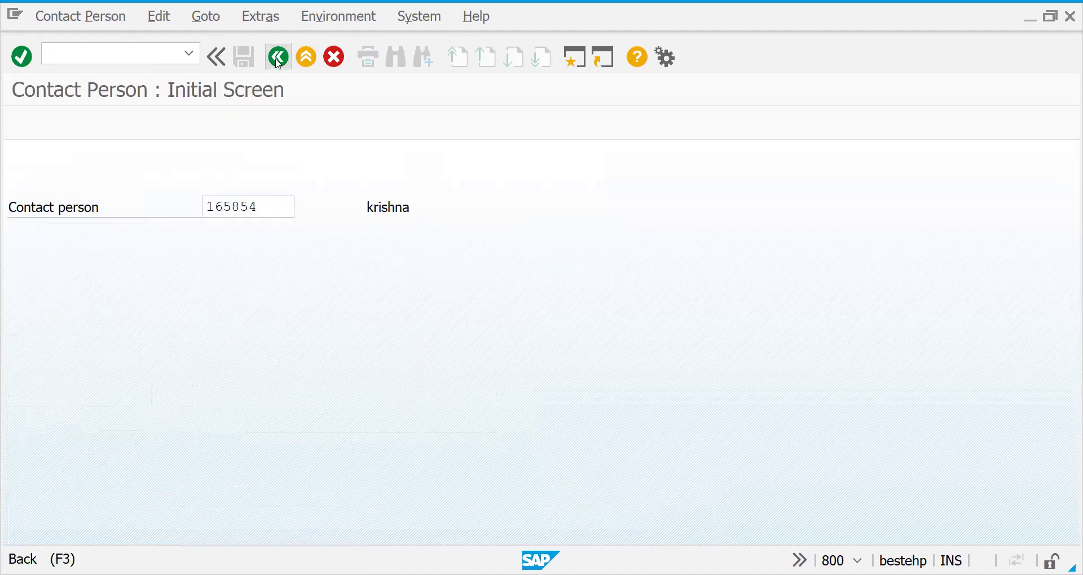
left_click(278, 59)
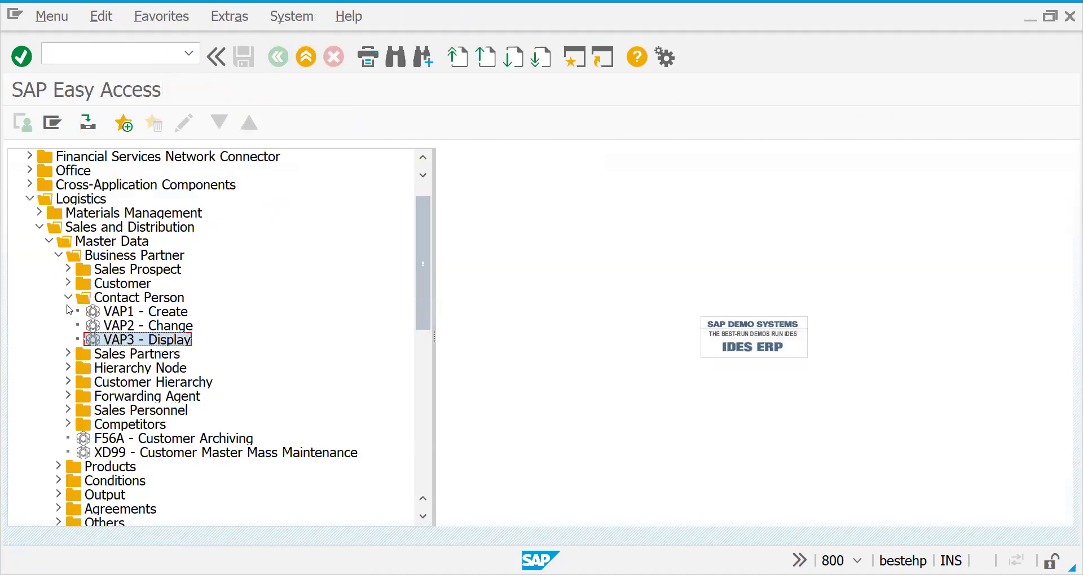
Start a VAP1 contact for another customer, chosen from the '800000' suggestion list.
double_click(99, 310)
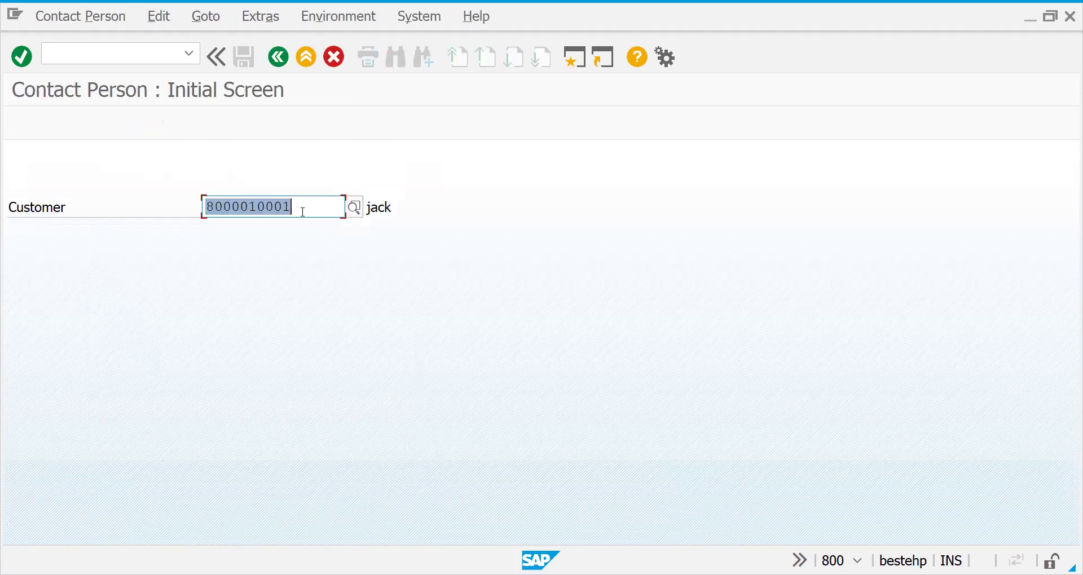
key("Return")
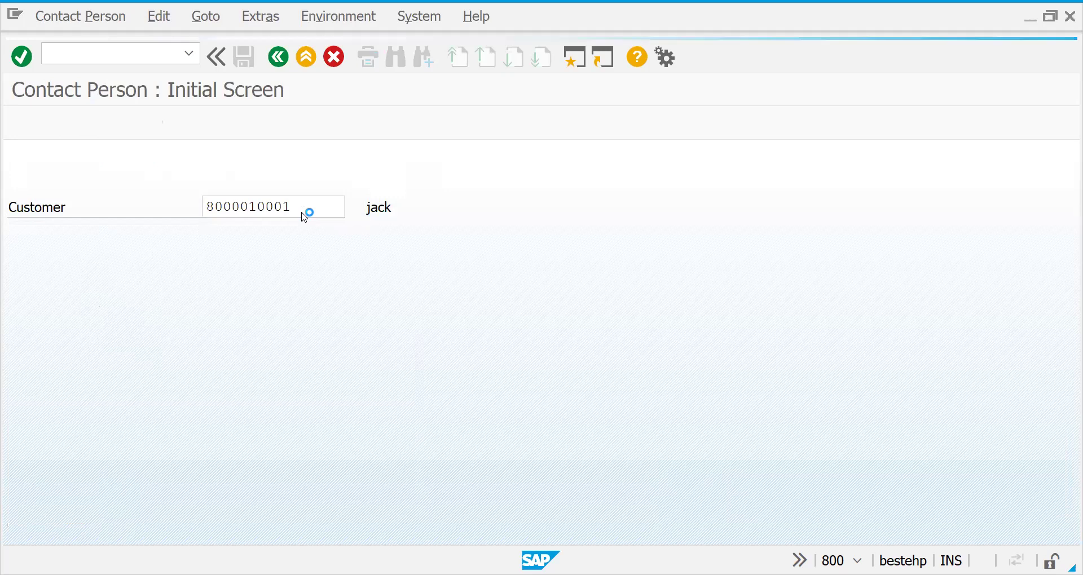
double_click(304, 214)
key("BackSpace")
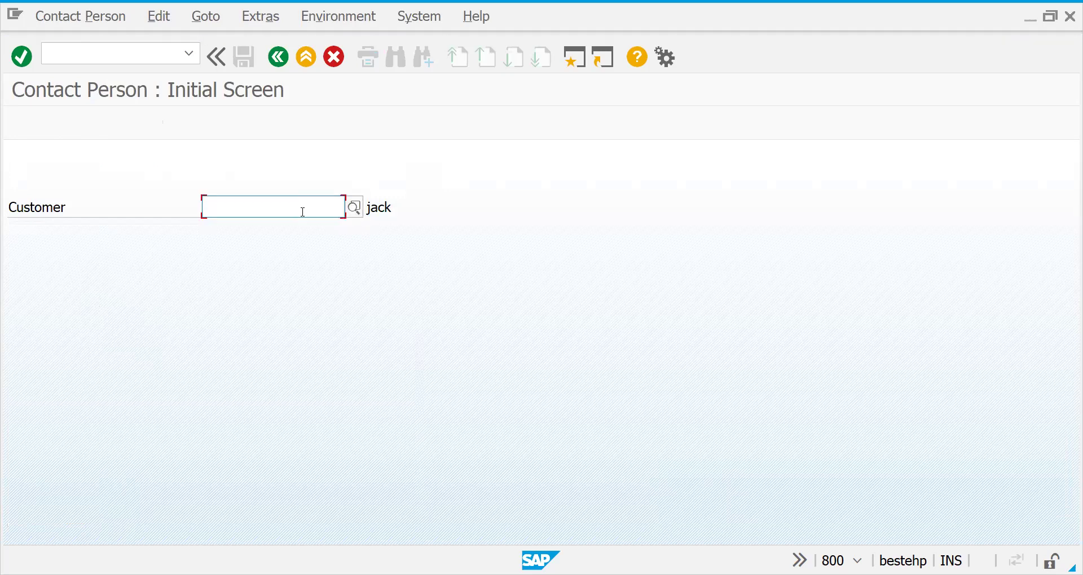
type("8")
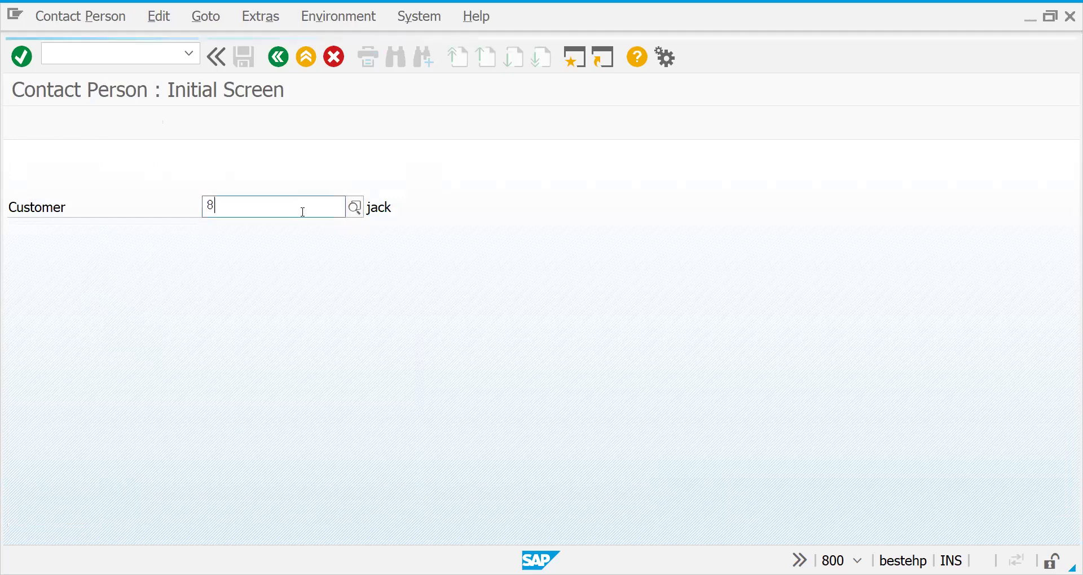
type("00000")
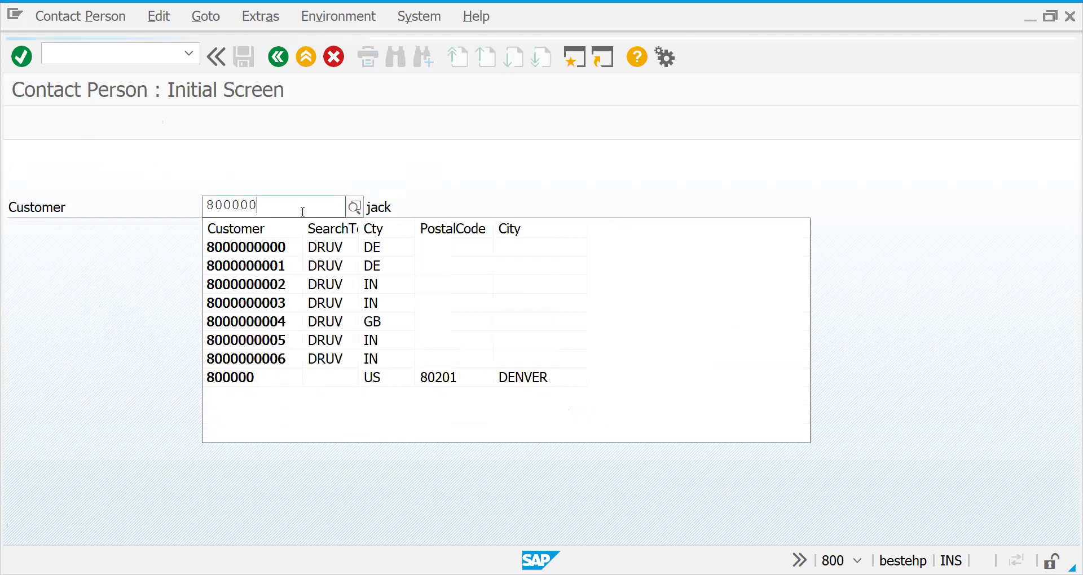
left_click(289, 307)
key("Return")
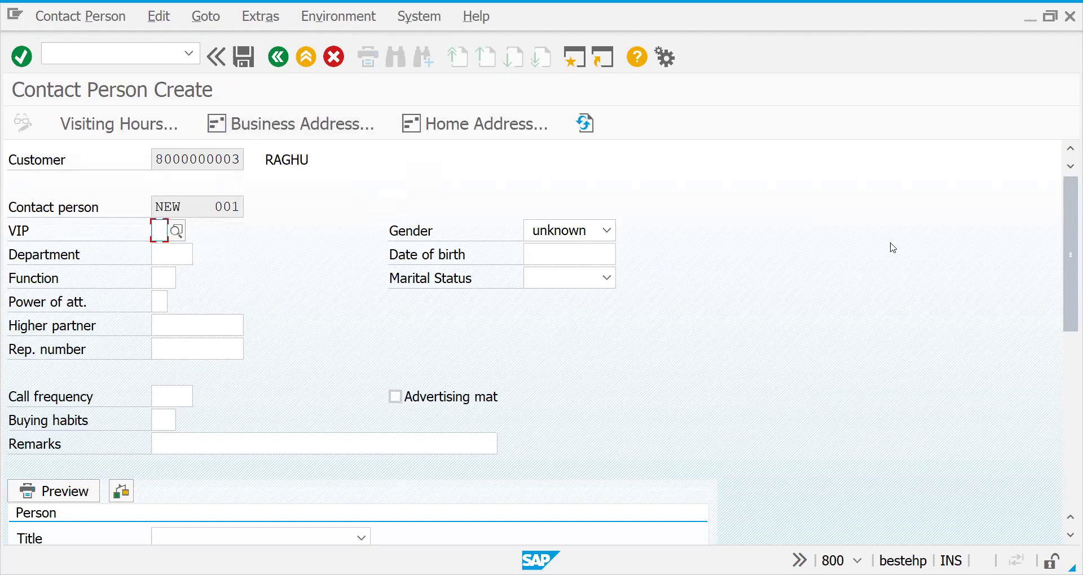
Enter the contact's last name and set VIP Management to 1.
scroll(880, 282, "down", 5)
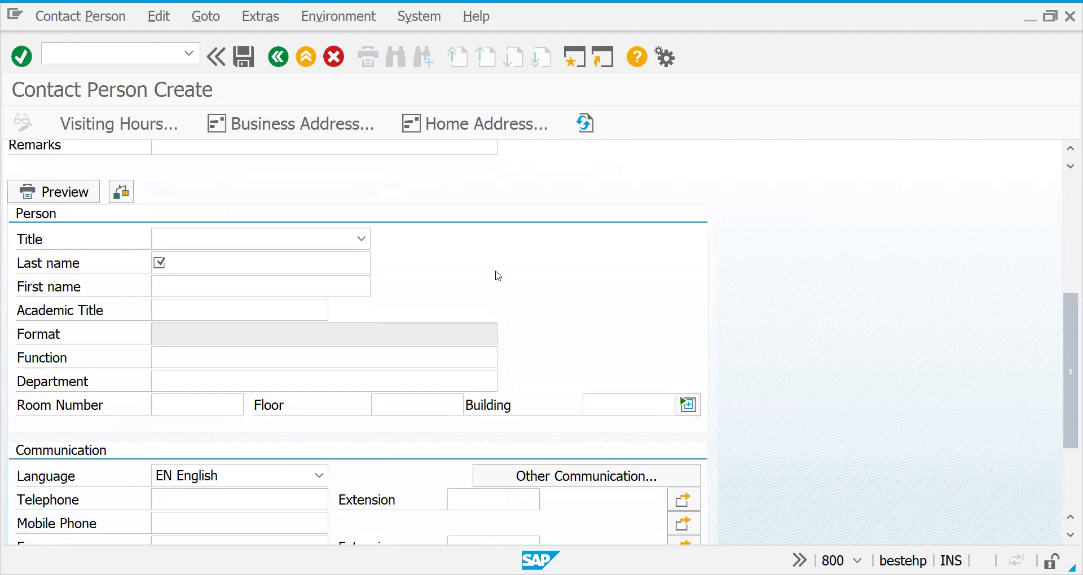
left_click(314, 257)
type("KING")
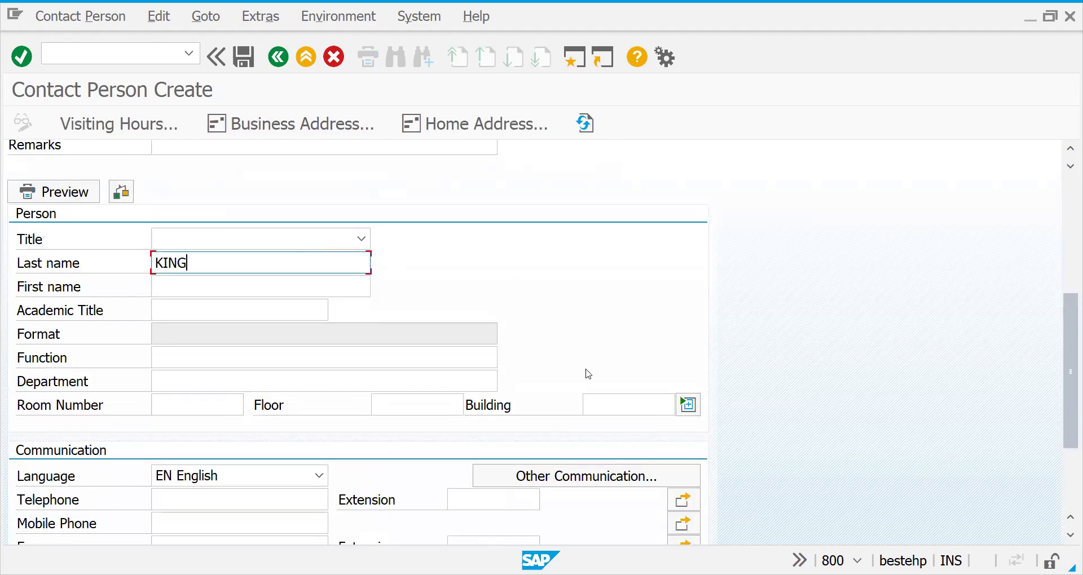
left_click_drag(1070, 347, 1067, 180)
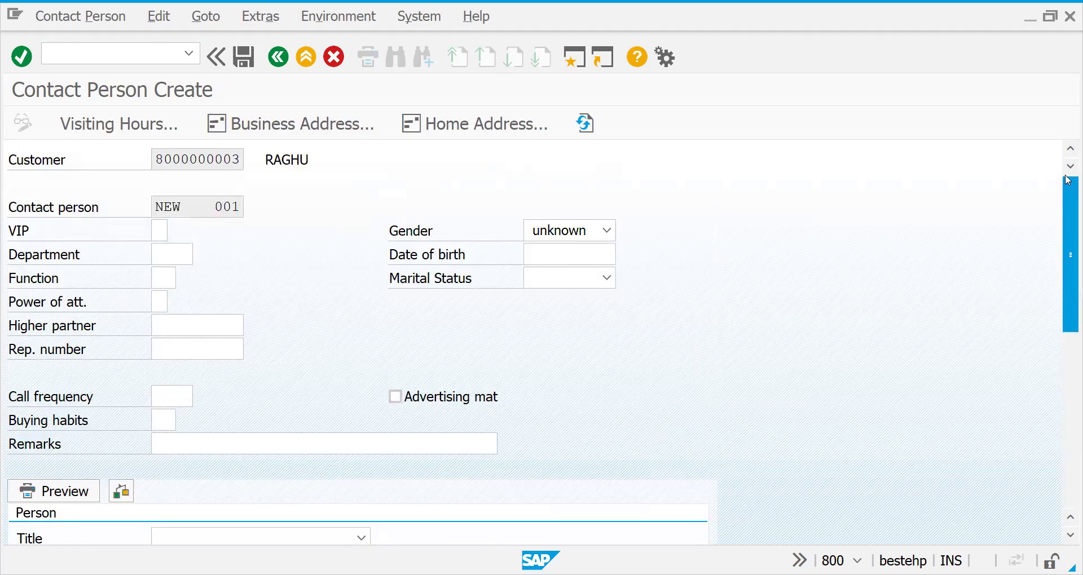
left_click(162, 233)
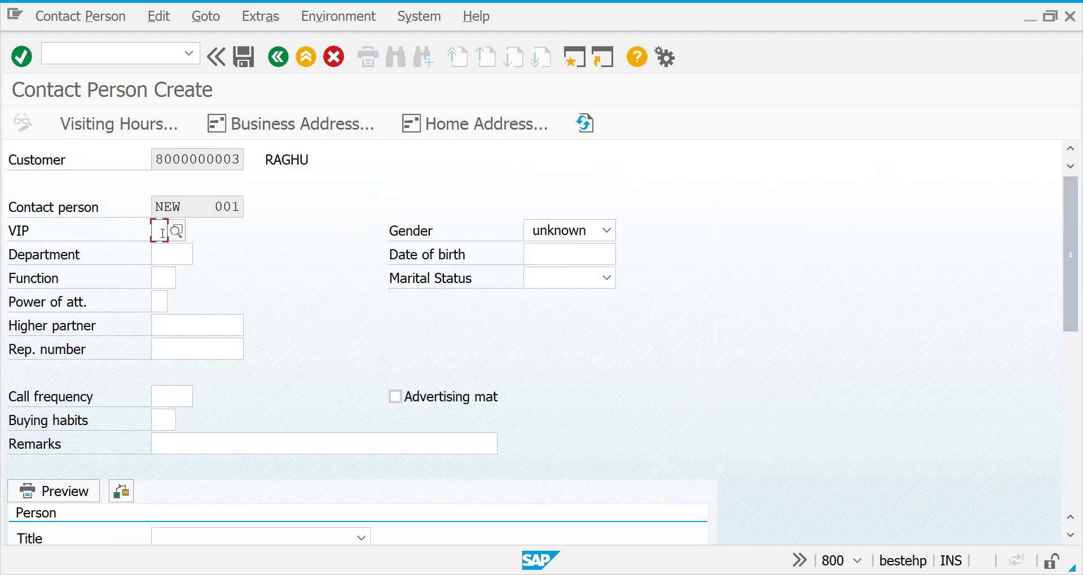
type("1")
key("Return")
Fill in department D001, function 09 and power of attorney 1.
left_click(167, 250)
key("Down")
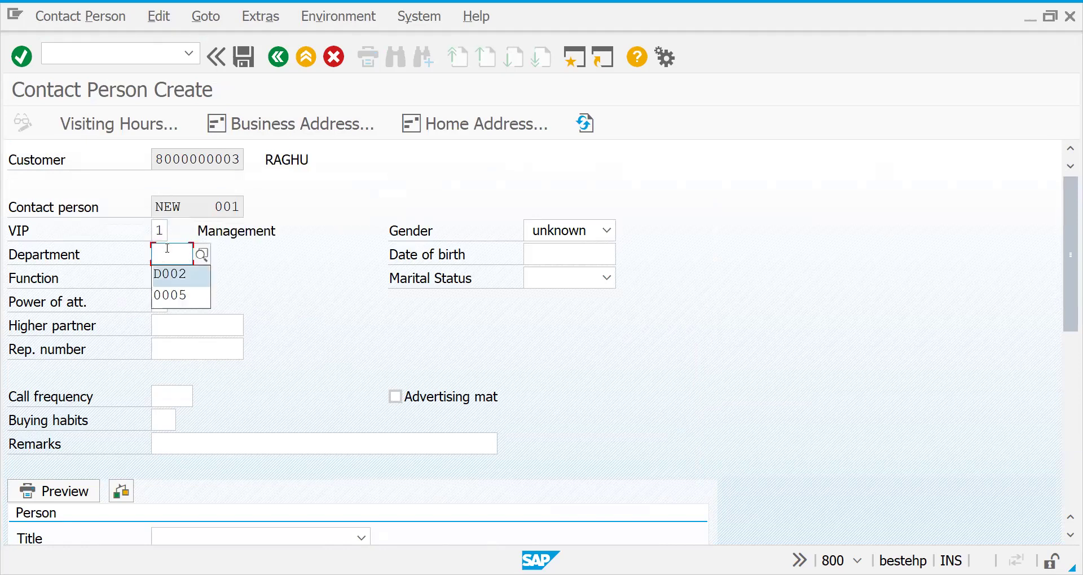
key("Return")
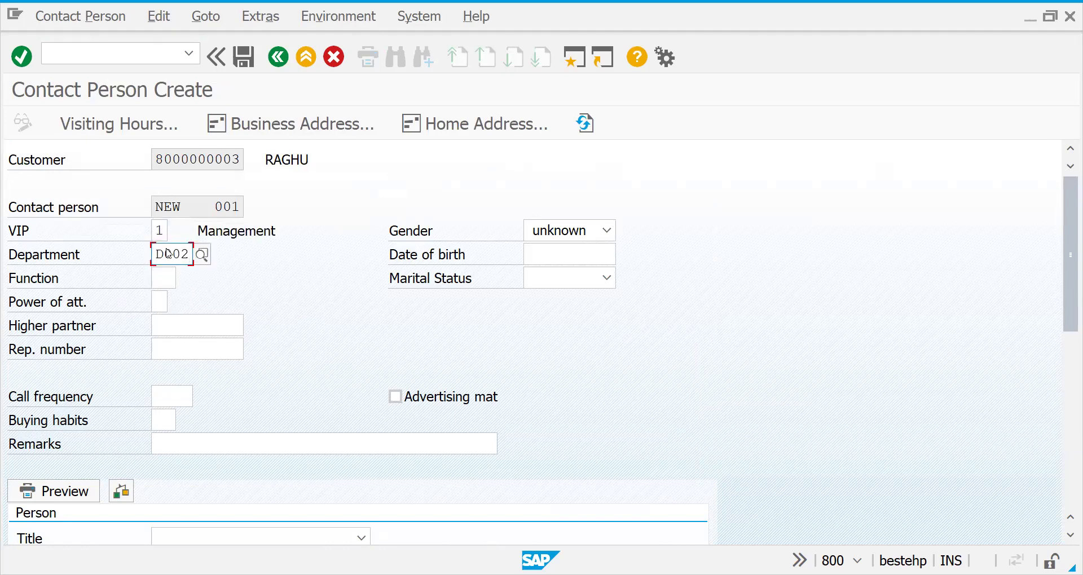
key("Return")
left_click(163, 278)
key("Down")
key("Return")
key("Tab")
type("1")
key("Return")
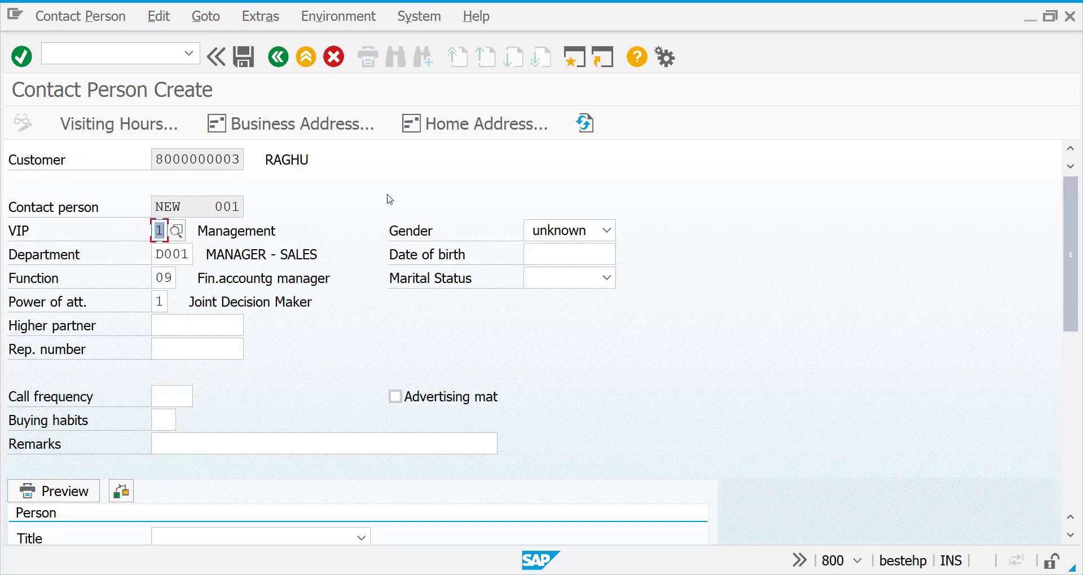
Set gender to Male and marital status to Single, then save the contact.
left_click(560, 232)
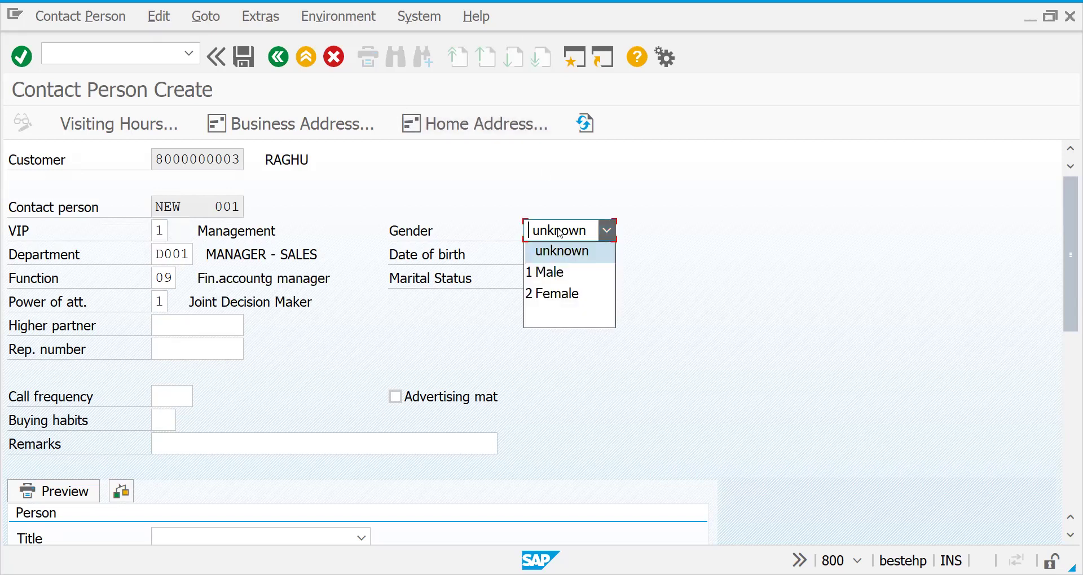
left_click(569, 273)
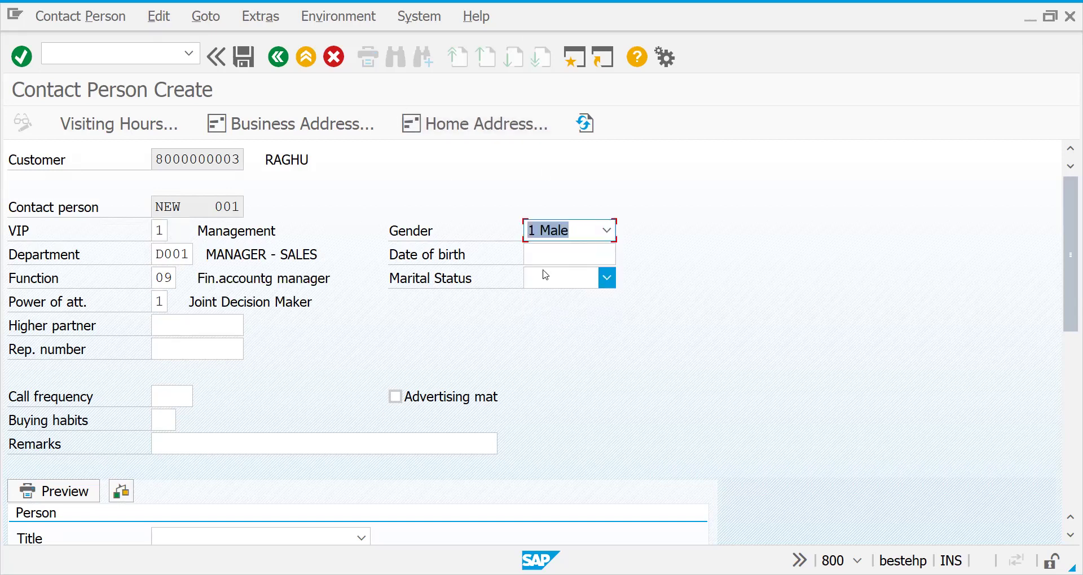
left_click(546, 275)
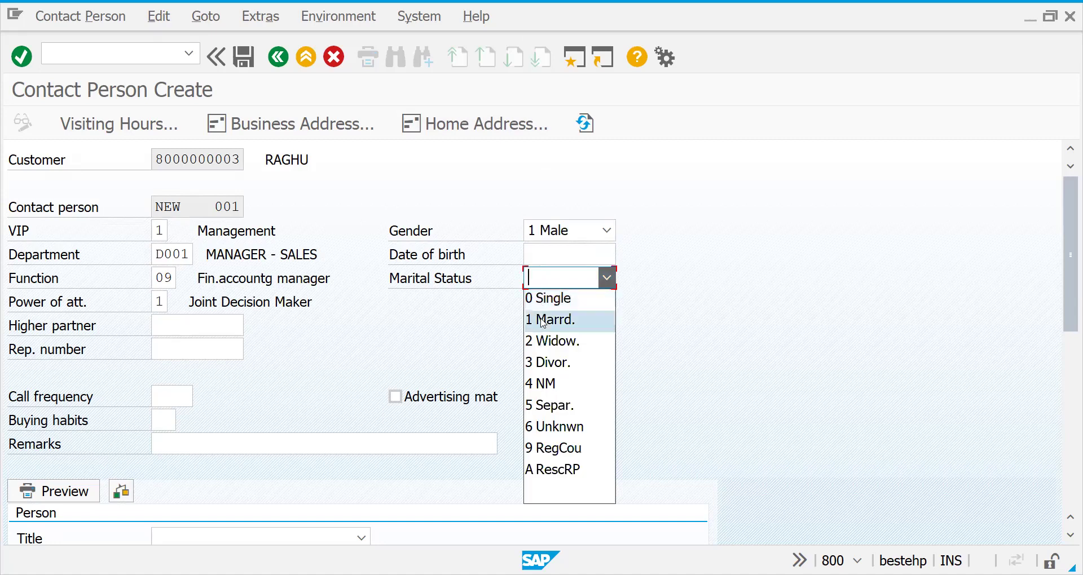
left_click(542, 298)
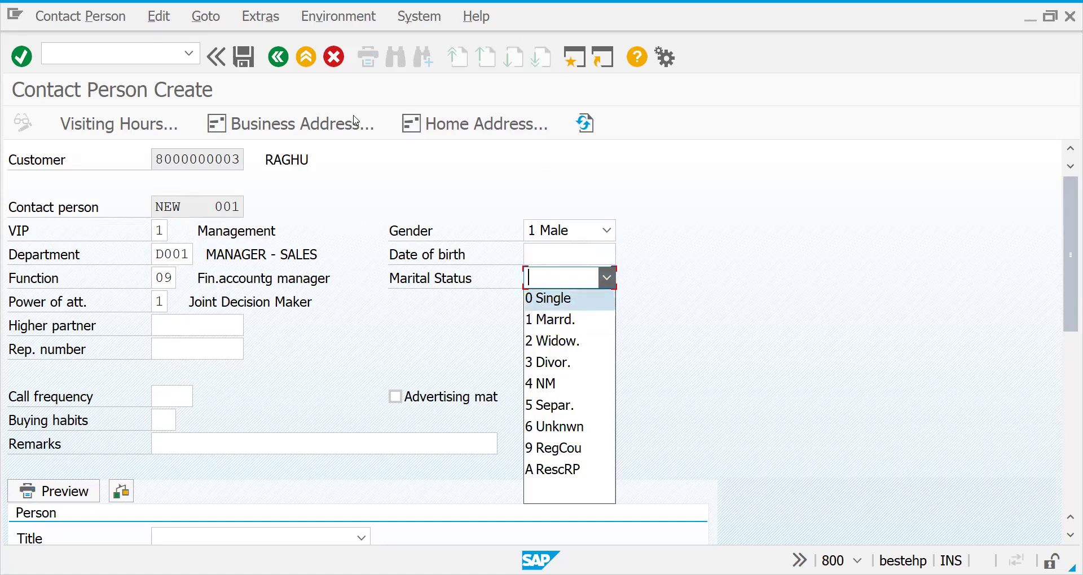
left_click(241, 56)
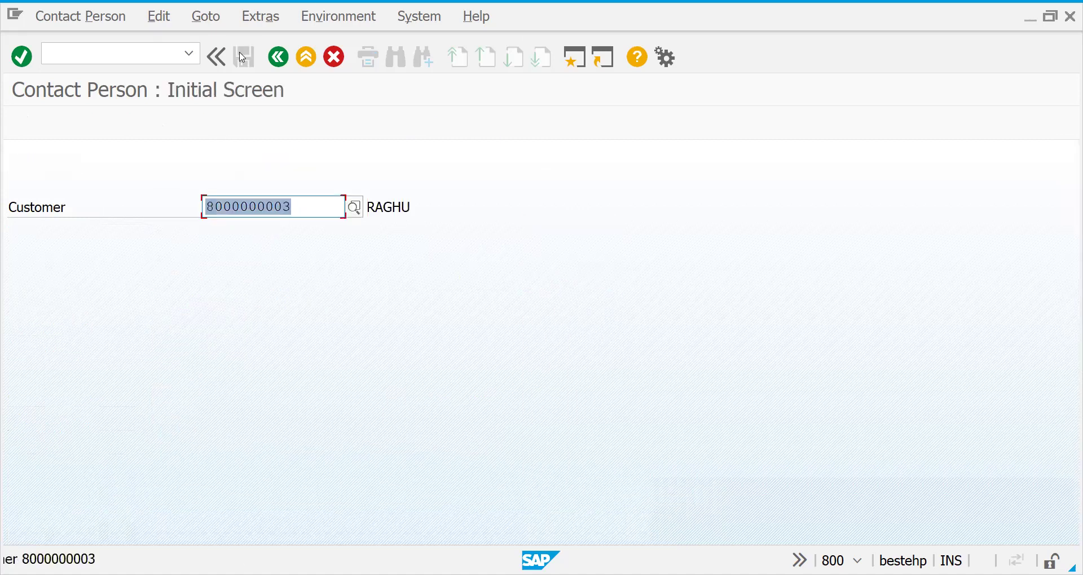
left_click(122, 57)
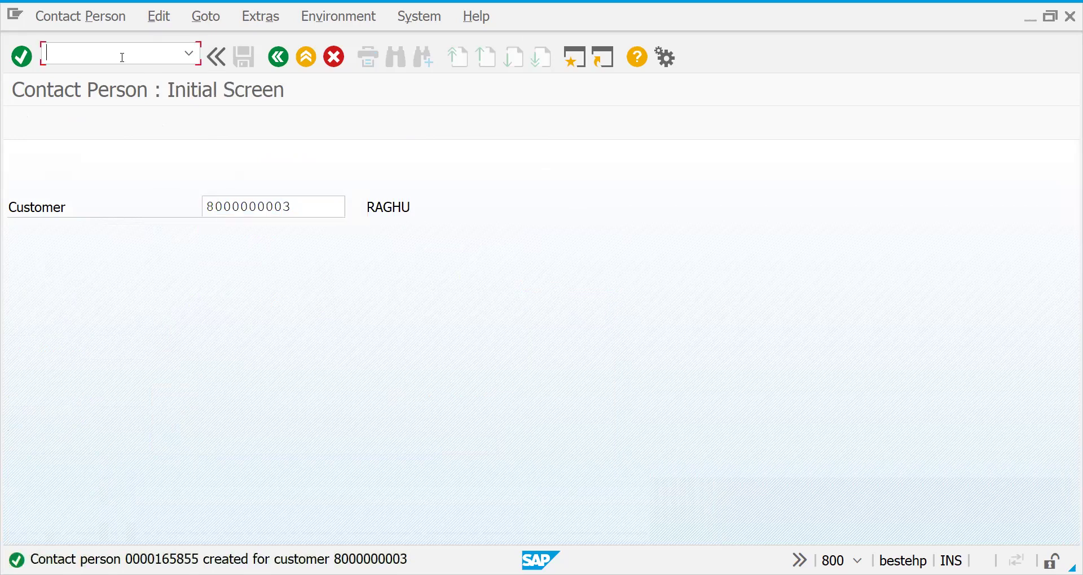
Check the new contact's details in XD02, then return to the Customer Change start screen.
type("/NXD02")
key("Return")
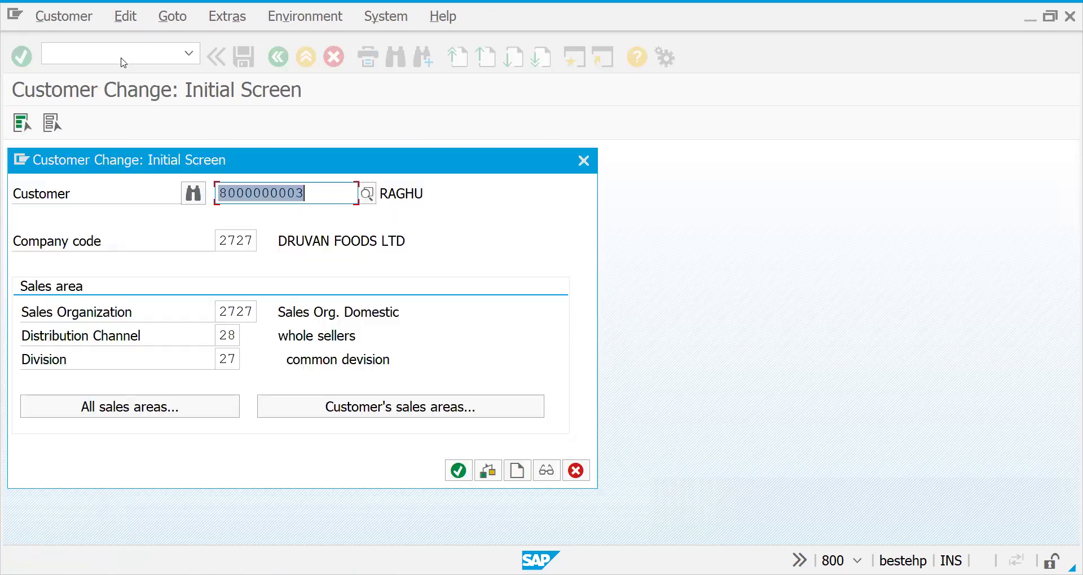
key("Return")
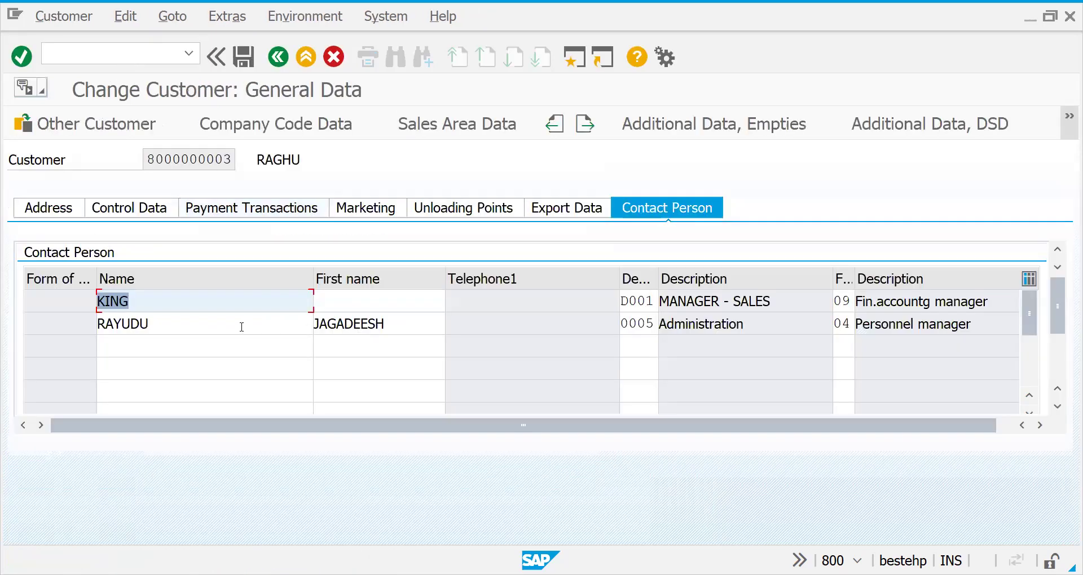
double_click(564, 296)
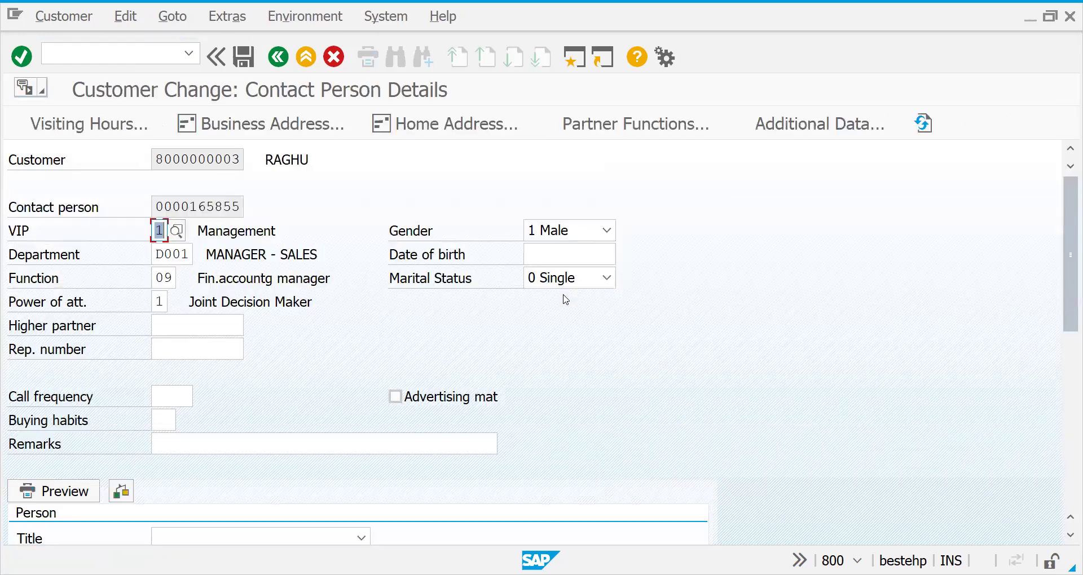
left_click(273, 66)
left_click(278, 57)
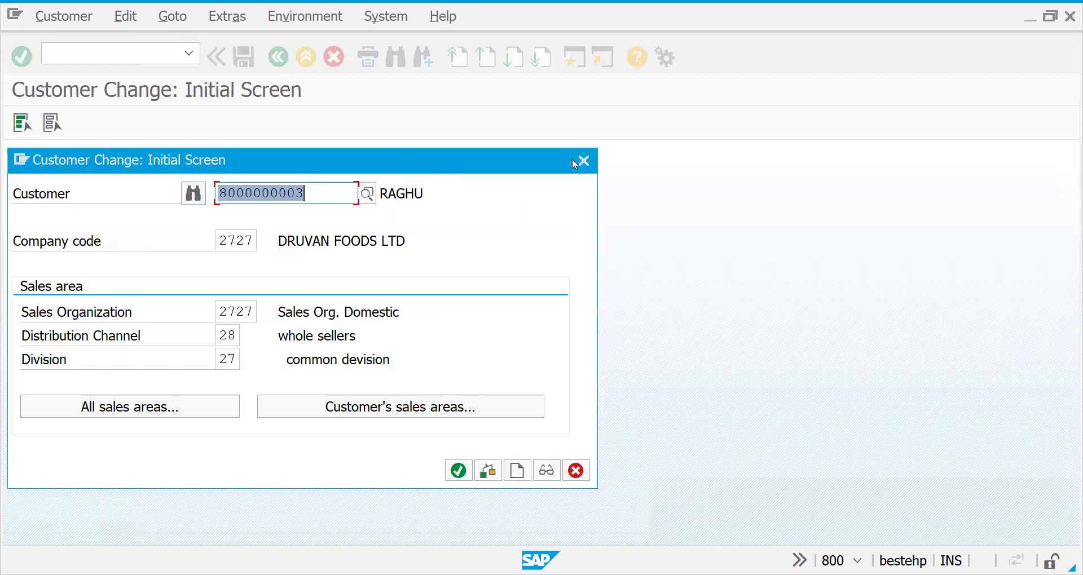
Close the Customer Change prompt and collapse the Contact Person and Logistics folders.
left_click(588, 161)
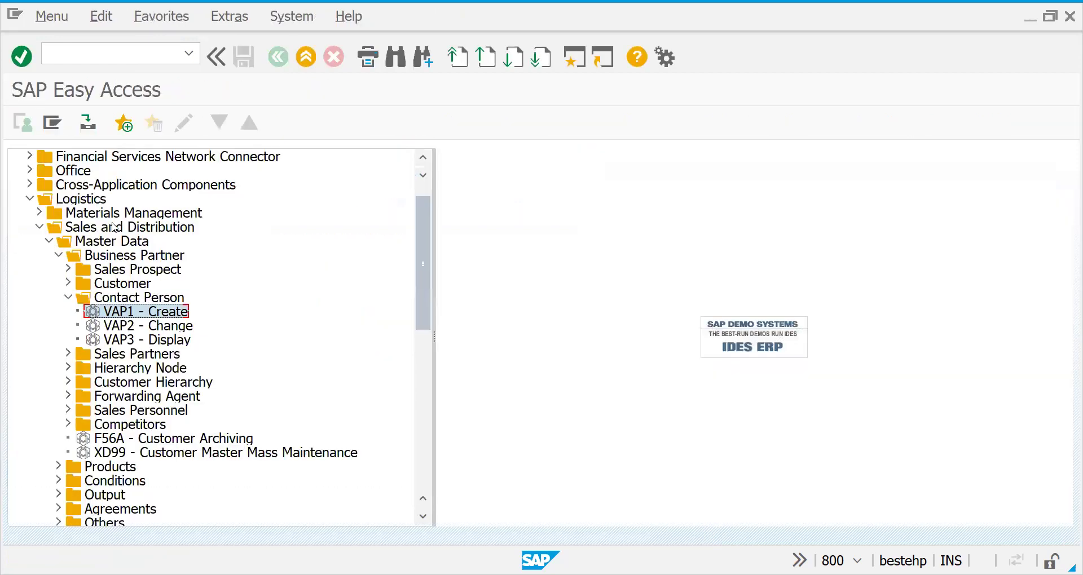
left_click(68, 297)
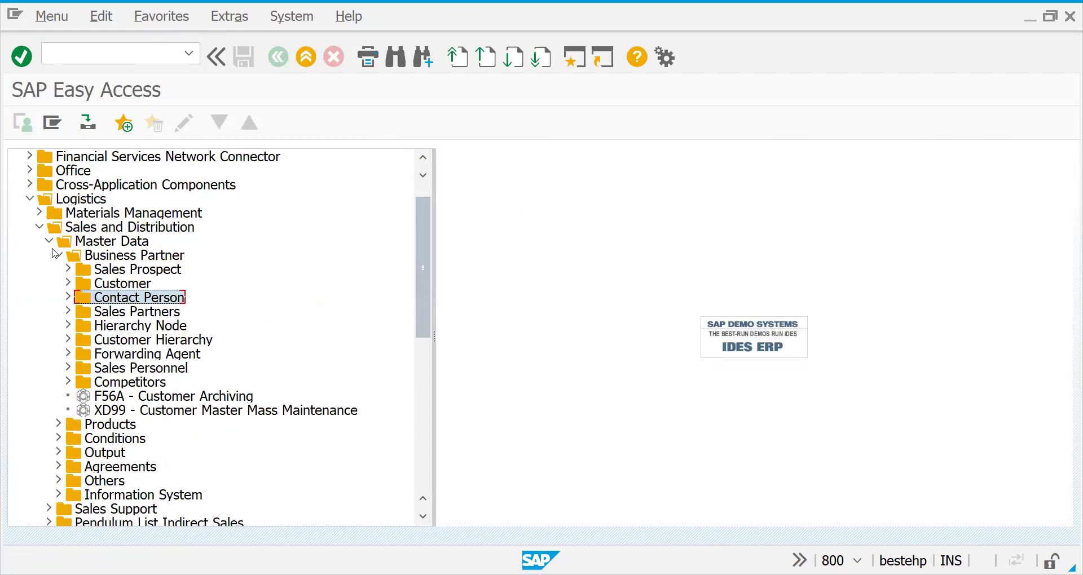
left_click(30, 201)
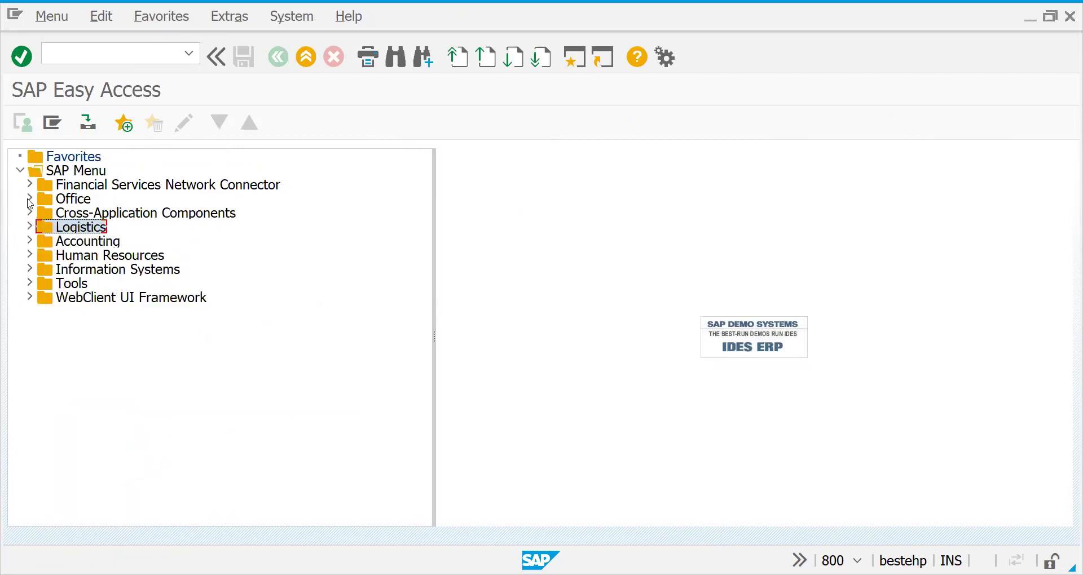